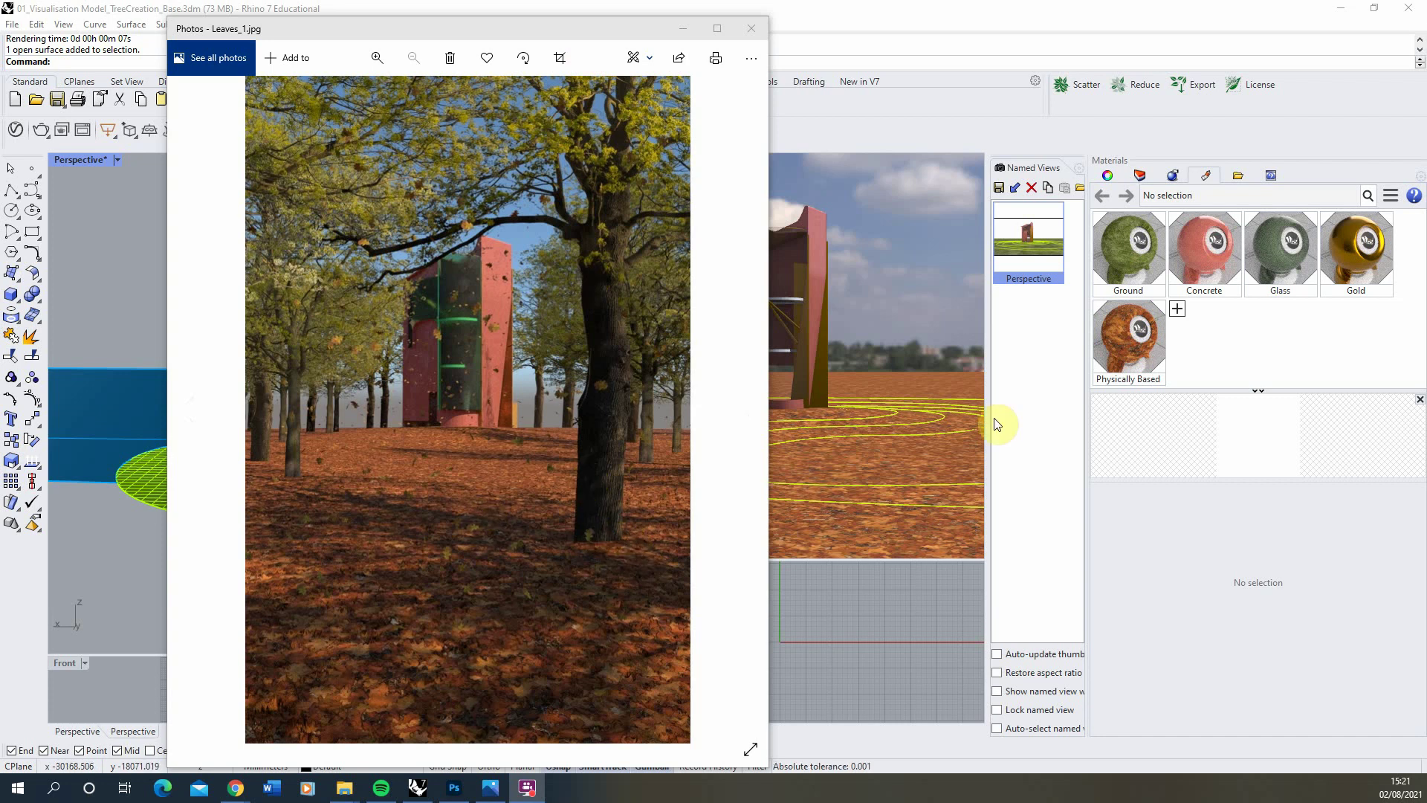
- Minimize the Leaves_1.jpg reference photo to reveal the Rhino tower scene
left_click(684, 31)
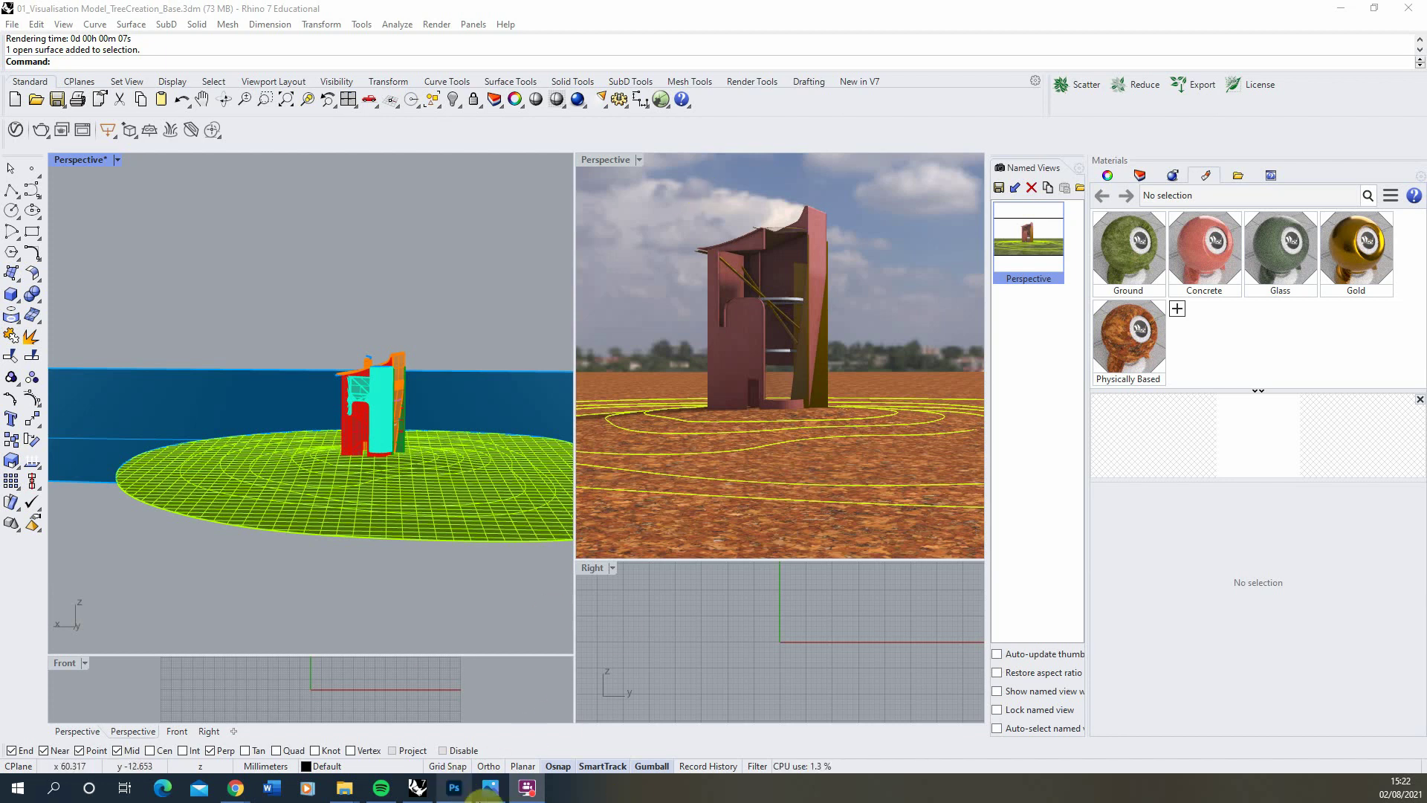
- Preview the FD-V1-L01 tree image from the Trees folder, then close the preview and folder
left_click(454, 788)
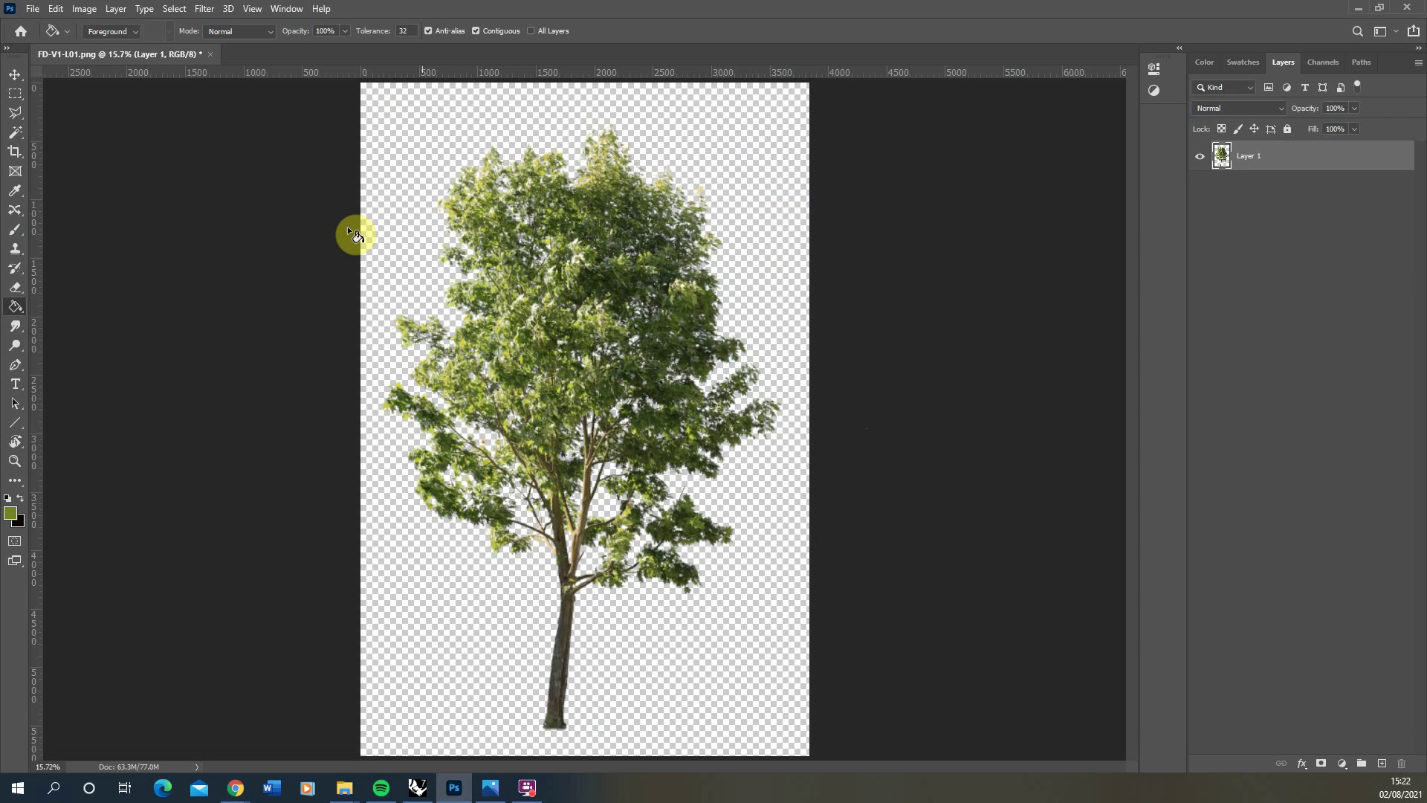
mouse_move(344, 787)
left_click(302, 743)
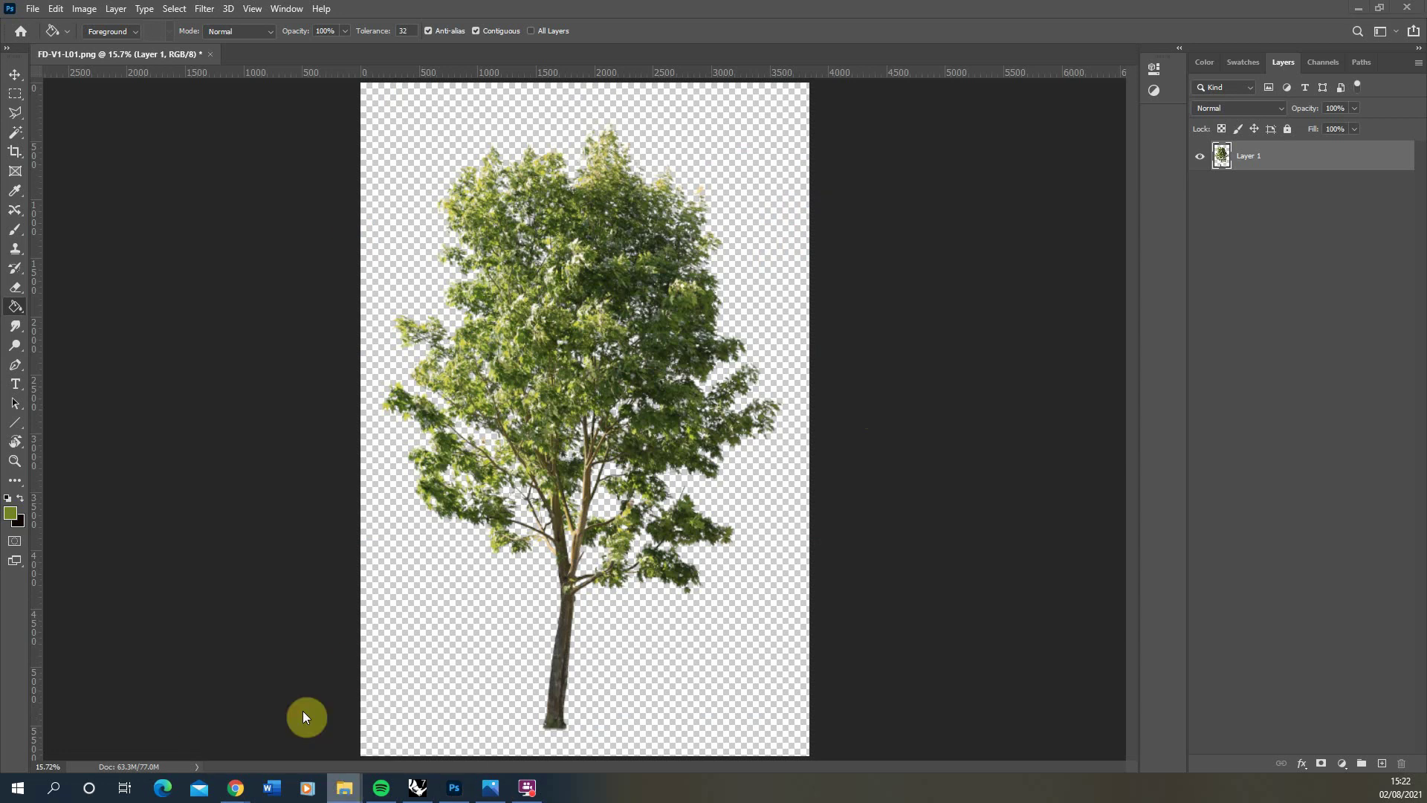
left_click_drag(1112, 287, 1024, 216)
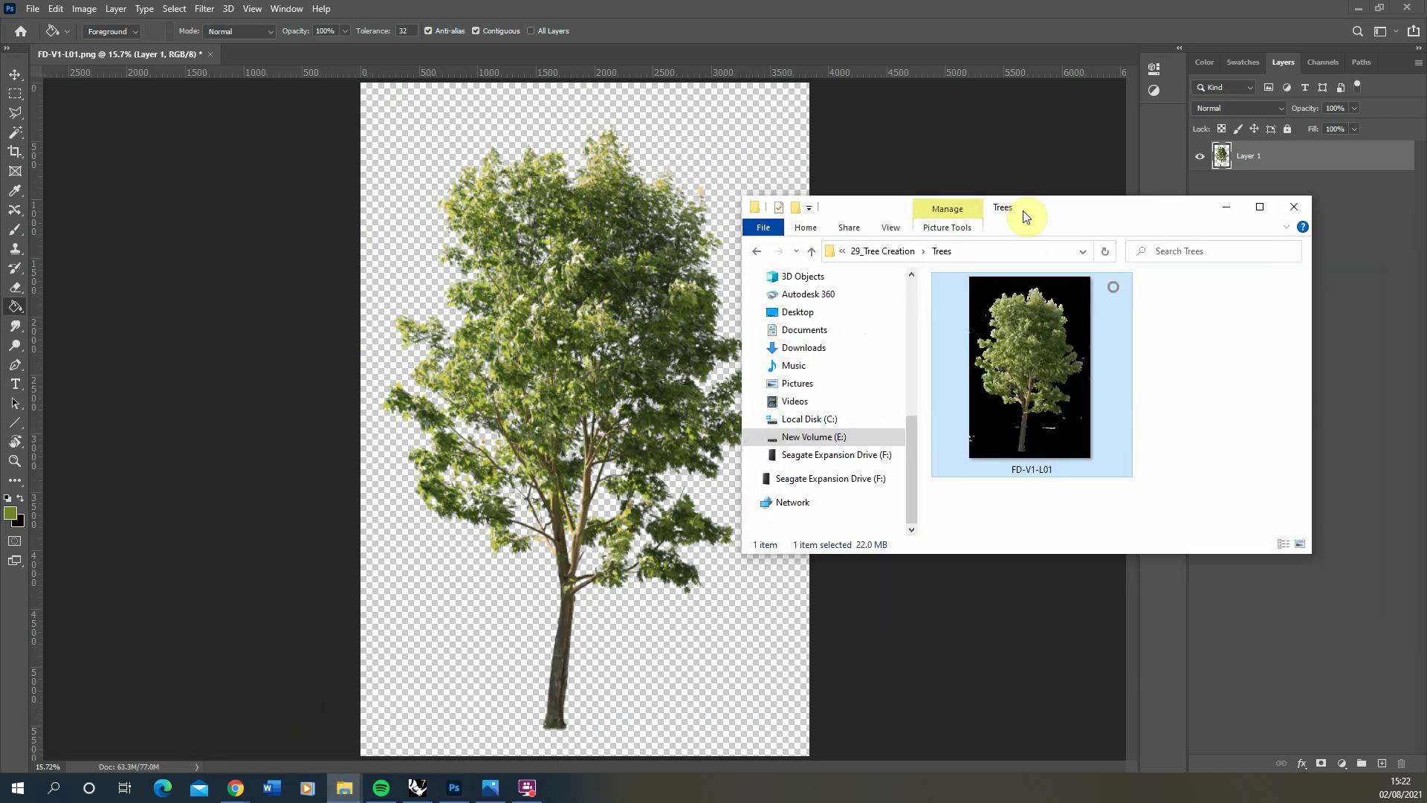
double_click(1034, 387)
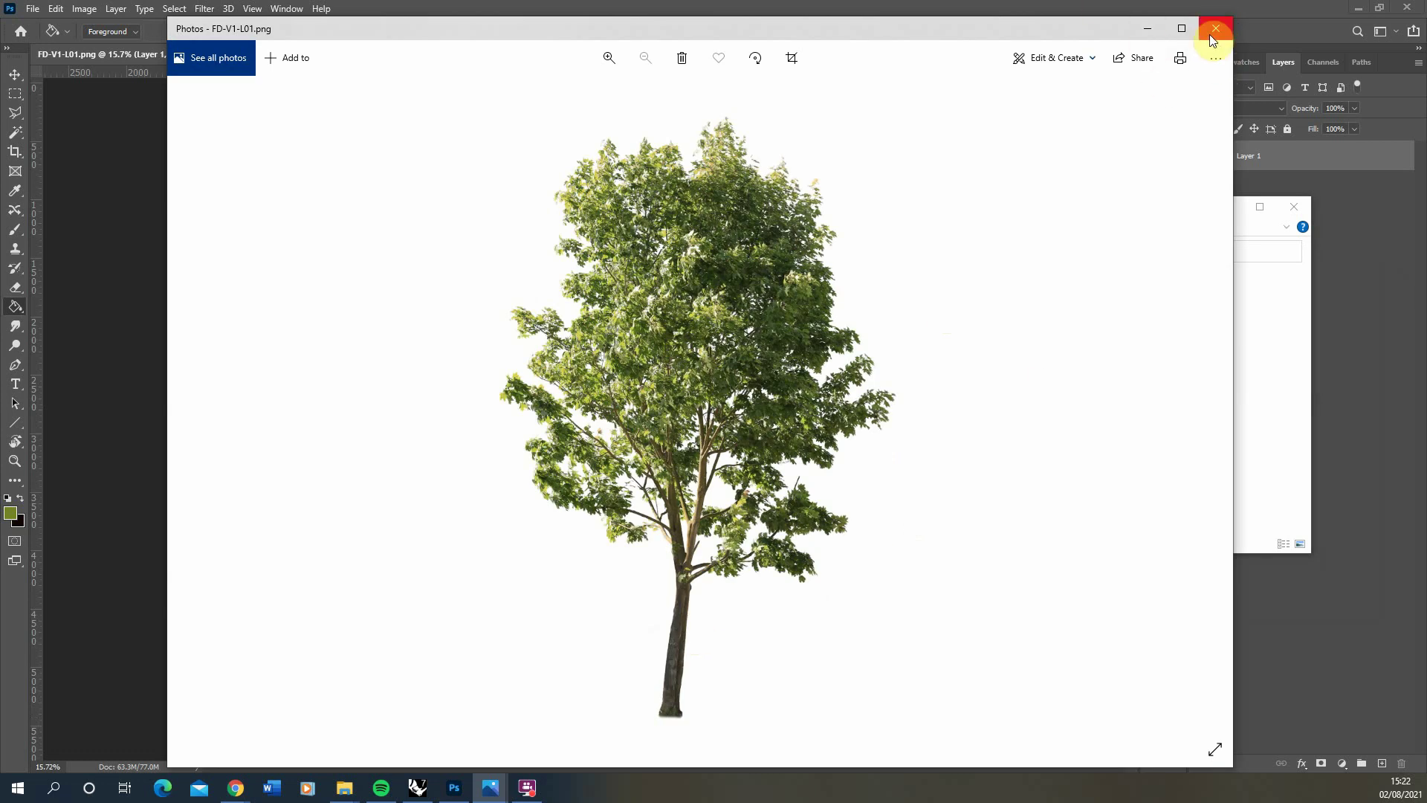
left_click(1215, 30)
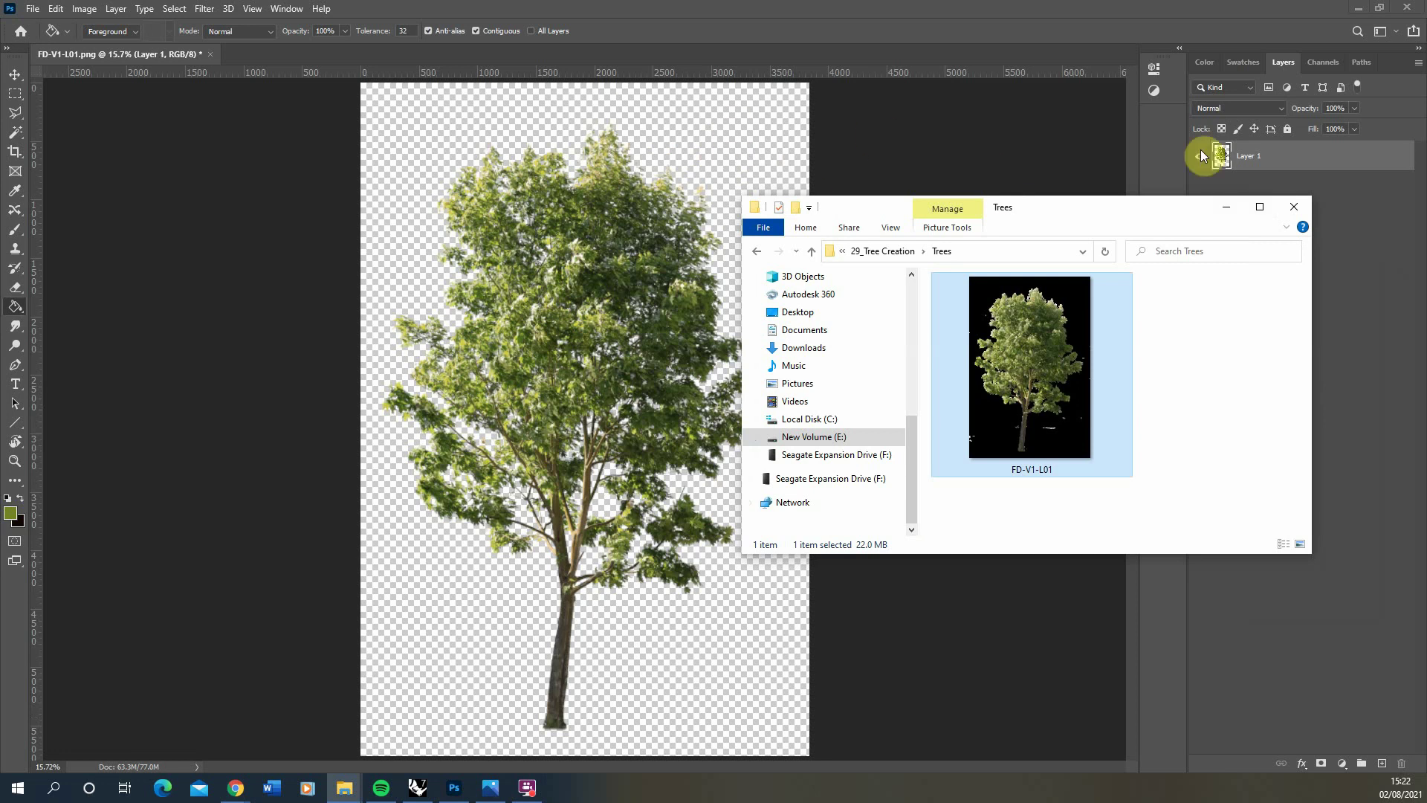
left_click(1226, 207)
- Crop the canvas so its bottom edge sits at the trunk base
scroll(550, 177, "down", 1, "alt")
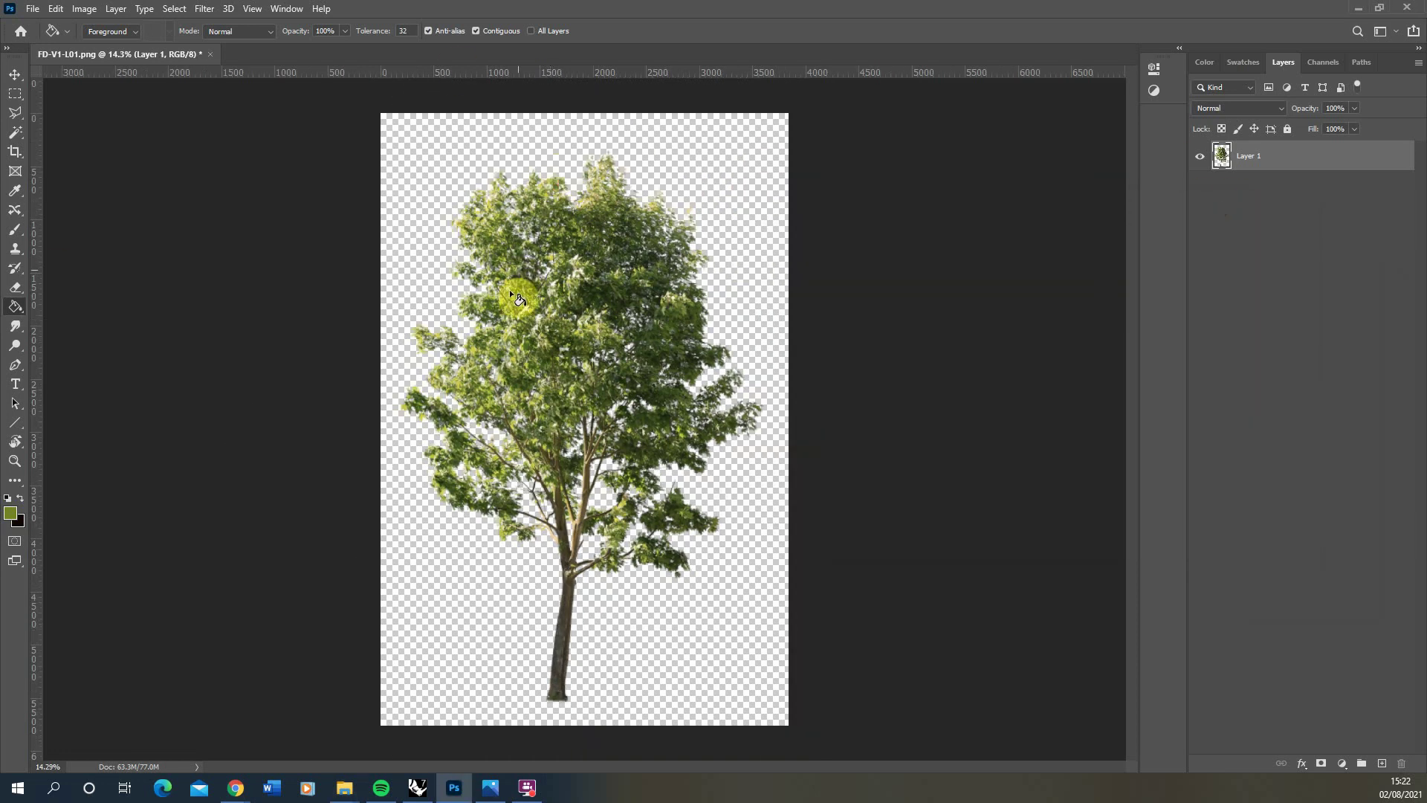
left_click(15, 151)
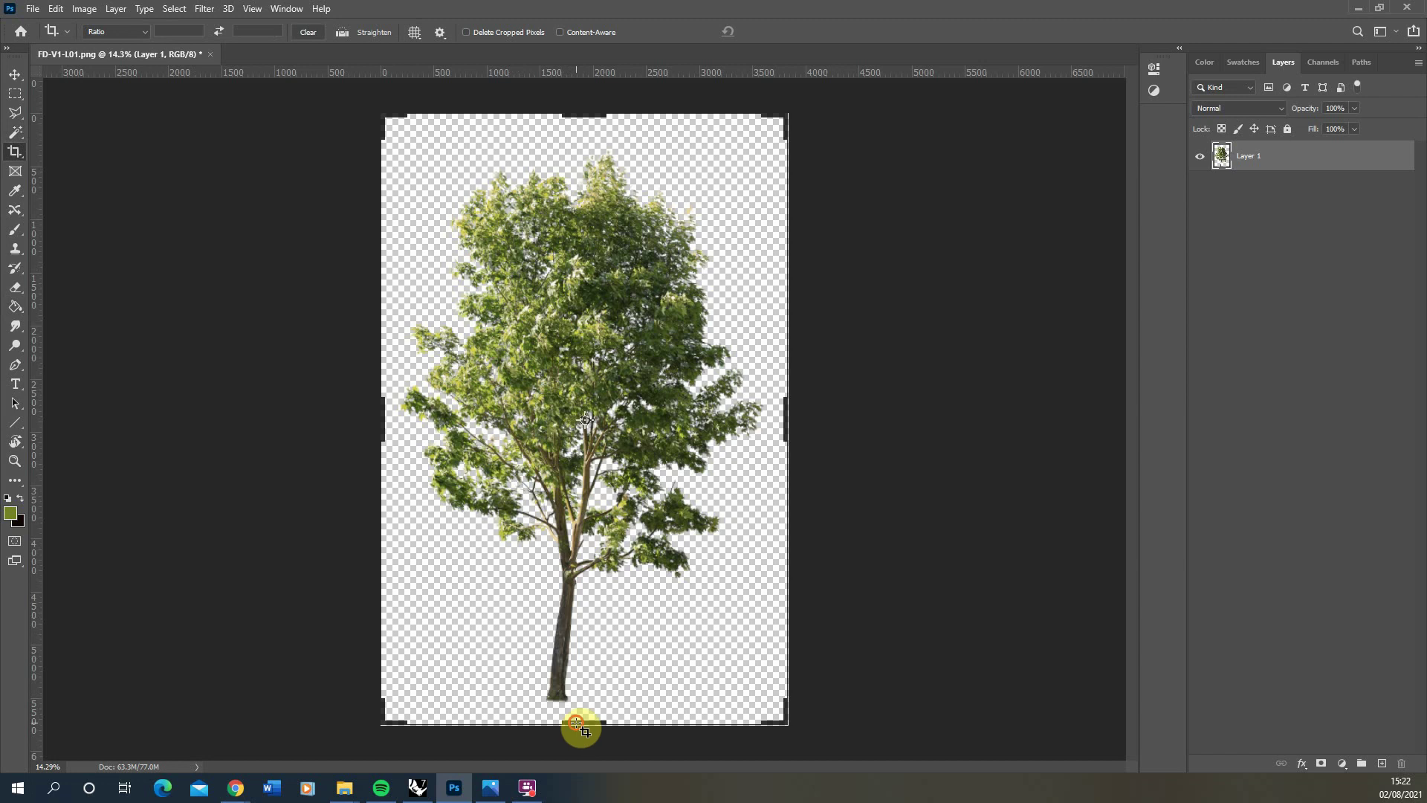
mouse_move(576, 723)
left_mouse_down()
mouse_move(583, 695)
mouse_move(559, 717)
left_mouse_up()
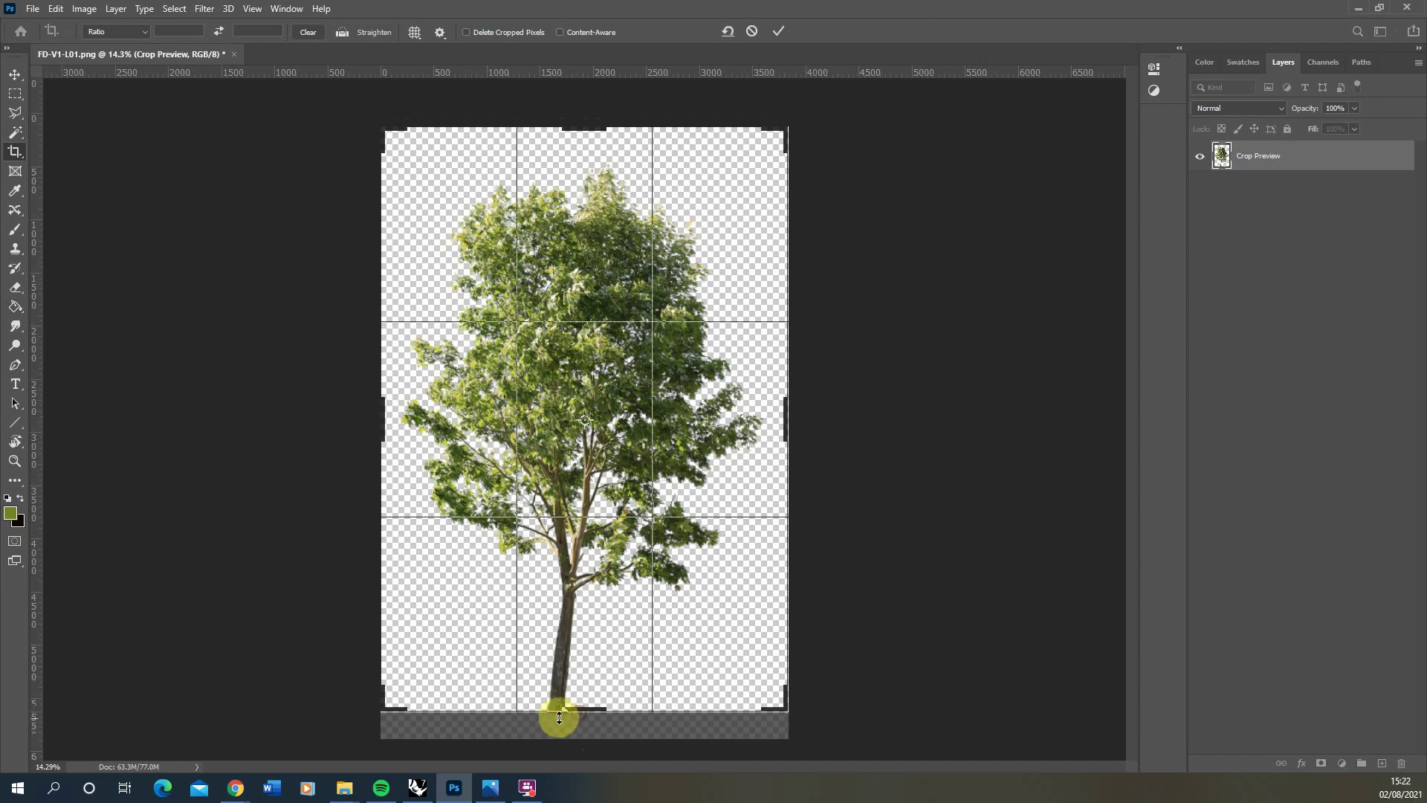
left_click(14, 94)
scroll(550, 736, "up", 7, "alt")
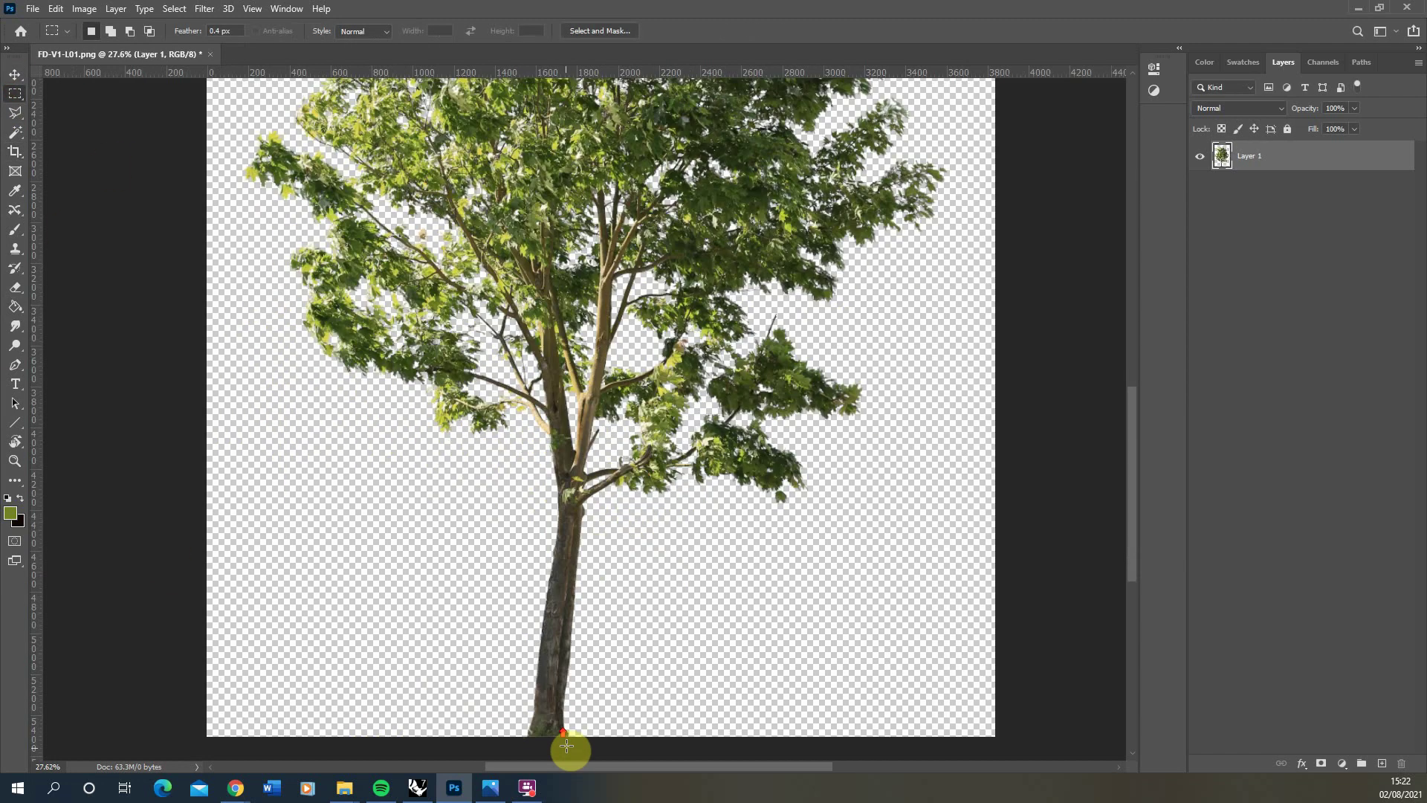
scroll(550, 595, "up", 2, "alt")
scroll(539, 475, "down", 6, "alt")
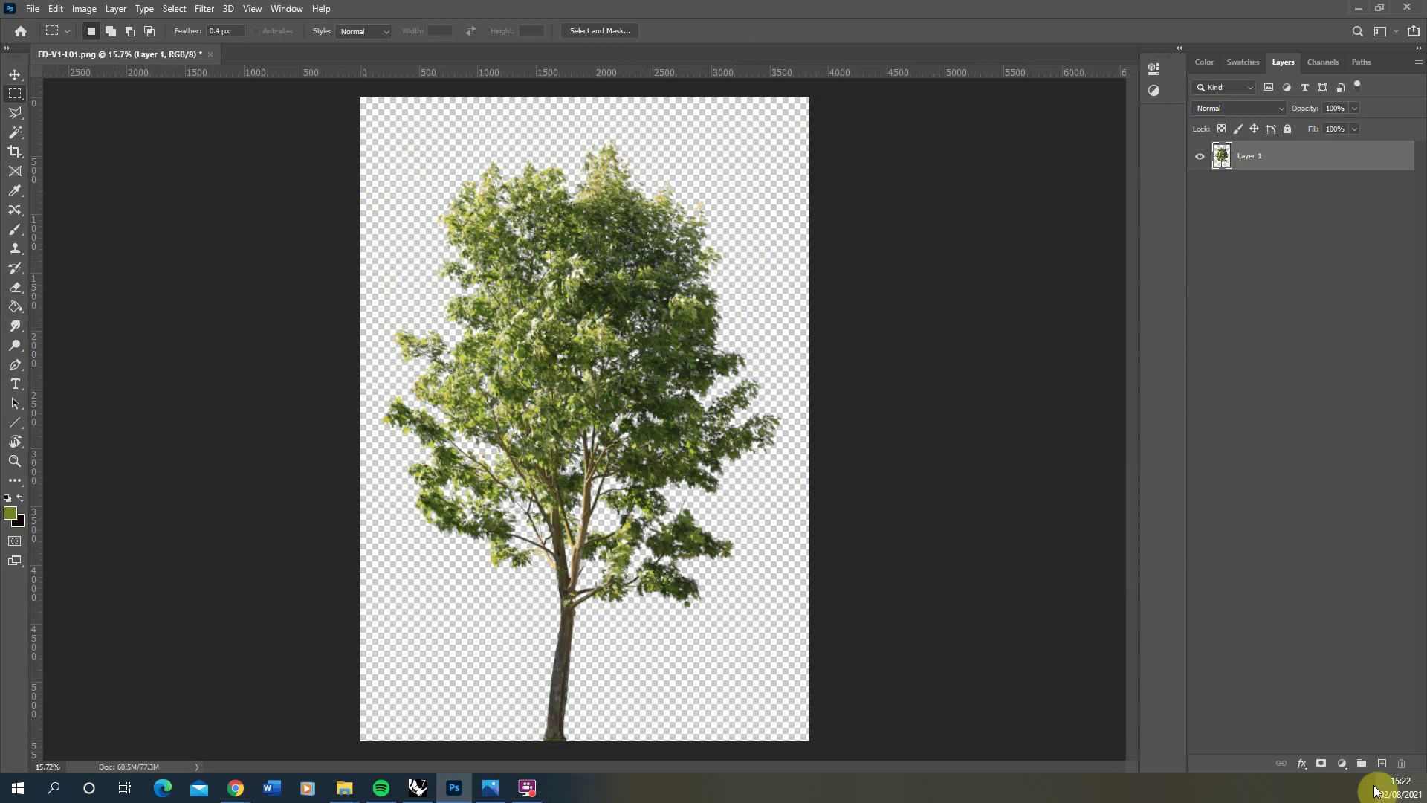
- Add a new layer beneath the tree and fill it with a dark green sampled from the leaves
left_click(1381, 766)
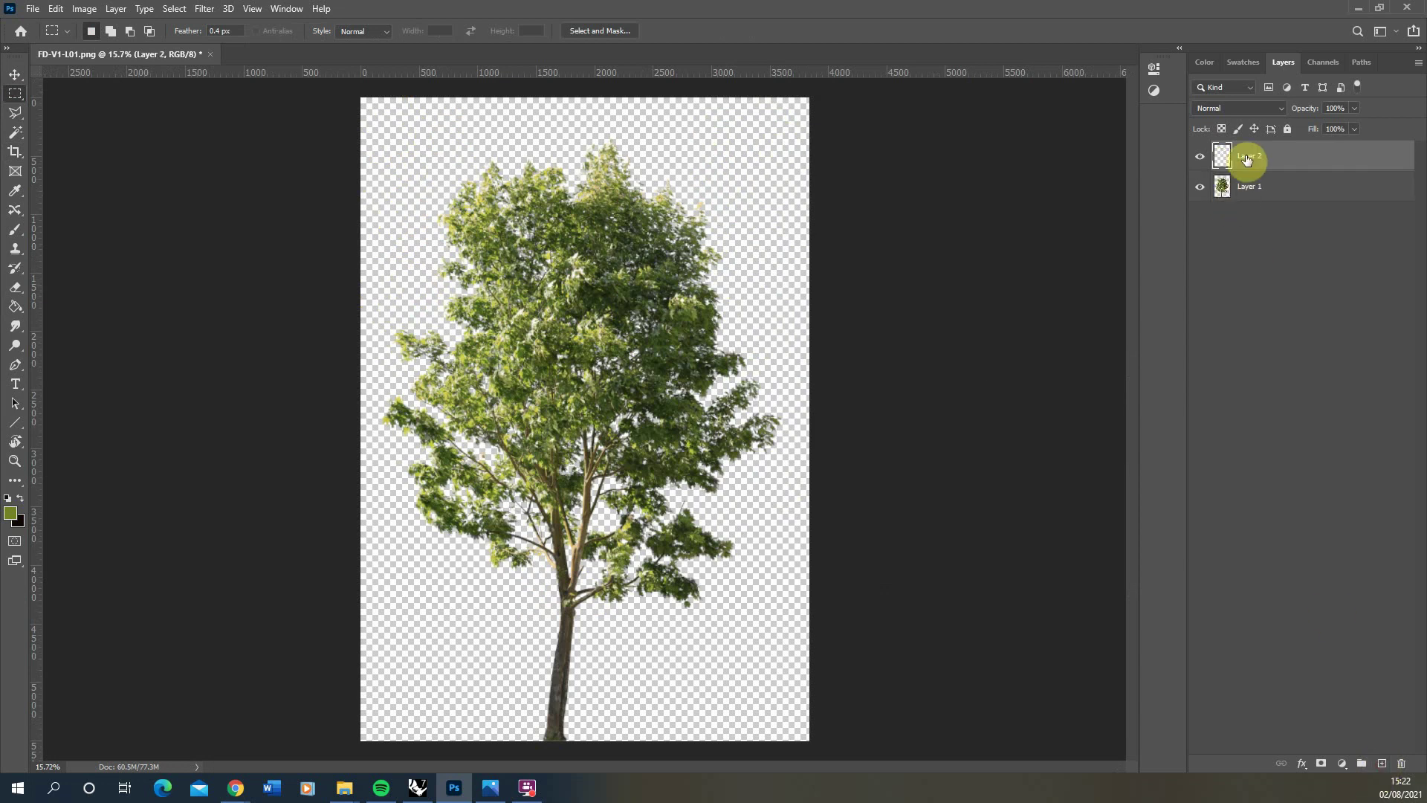
left_click_drag(1249, 156, 1251, 215)
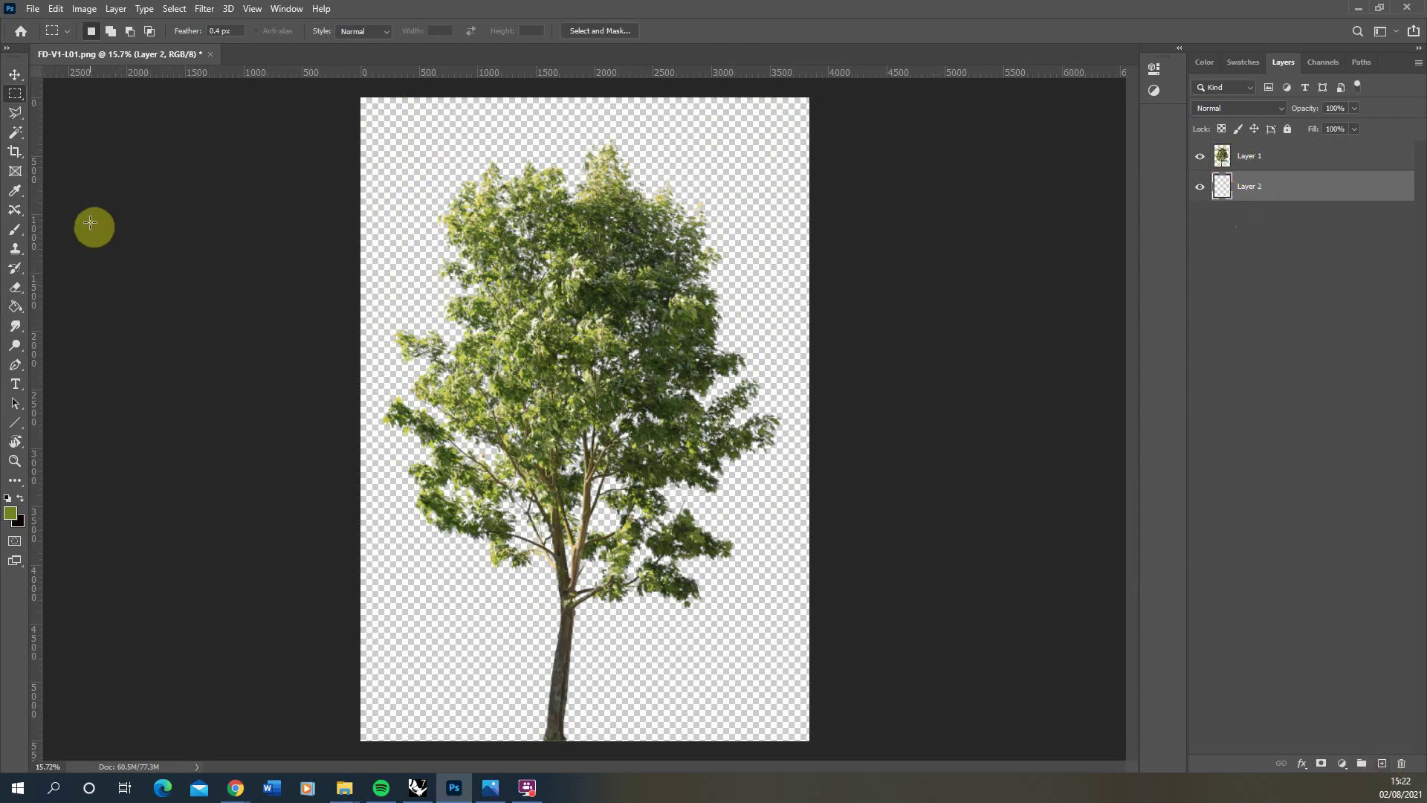
left_click(15, 307)
scroll(394, 310, "up", 5, "alt")
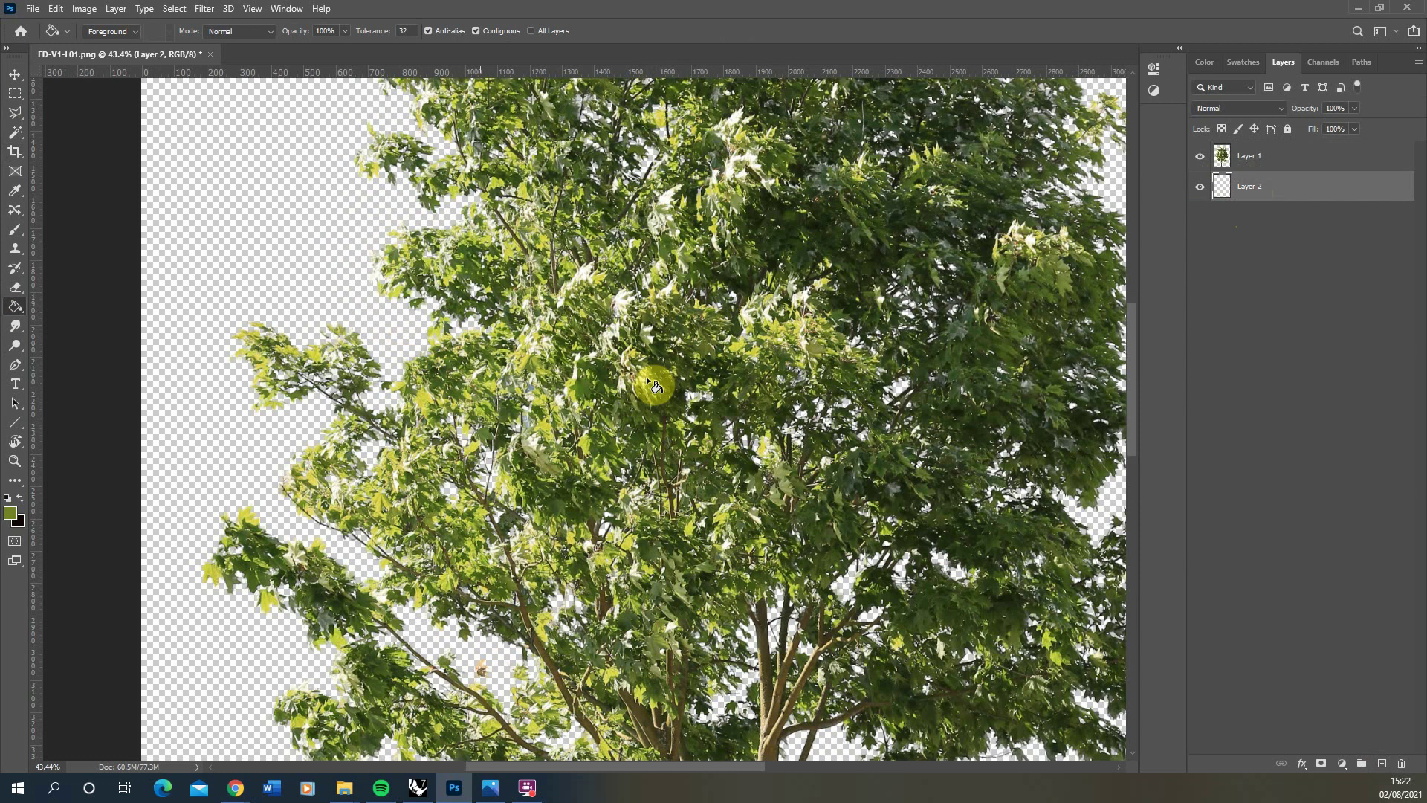
left_click(407, 342)
left_click_drag(407, 342, 446, 360, "alt")
scroll(446, 360, "down", 5, "alt")
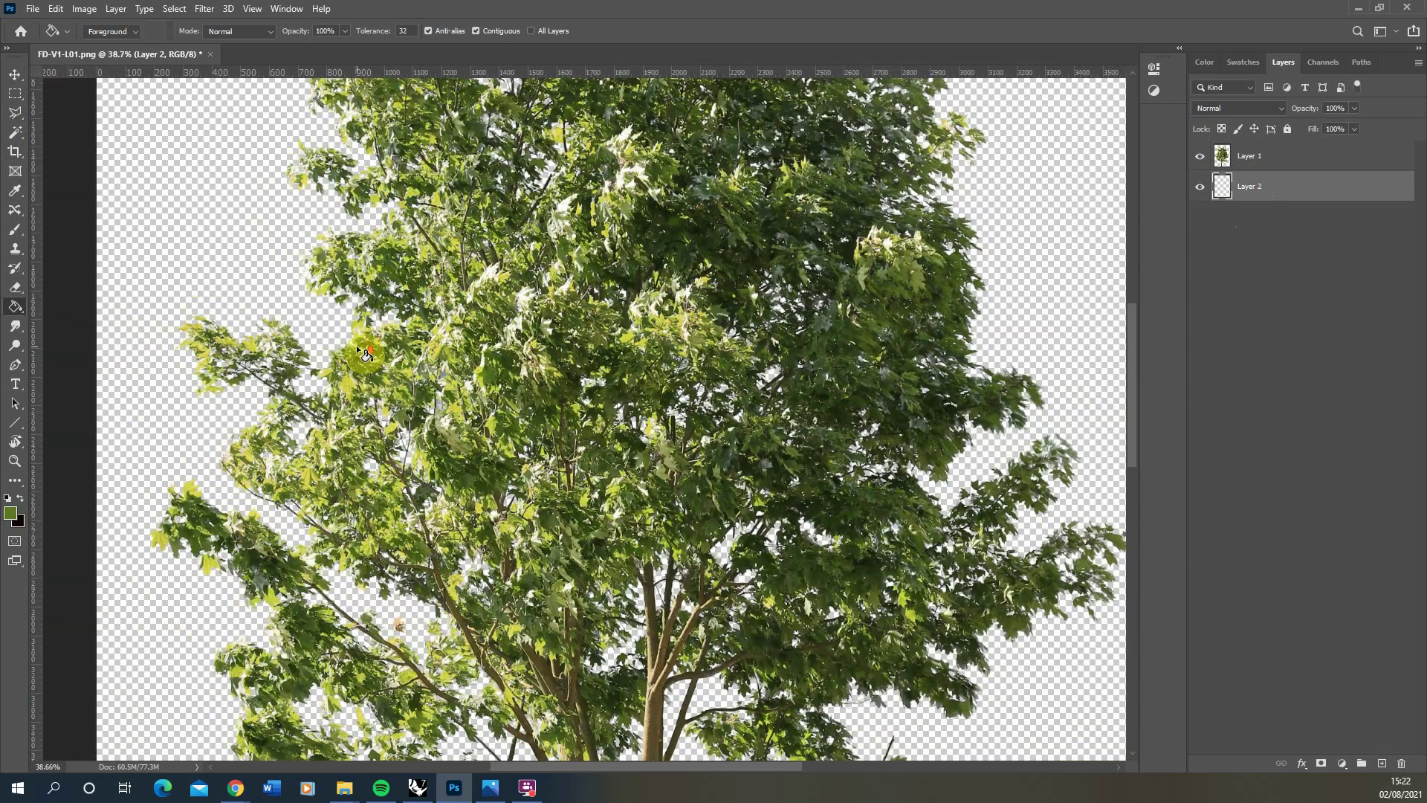
left_click(270, 274)
- Refill the background layer with a lighter olive sampled from the foliage
scroll(494, 414, "down", 4, "alt")
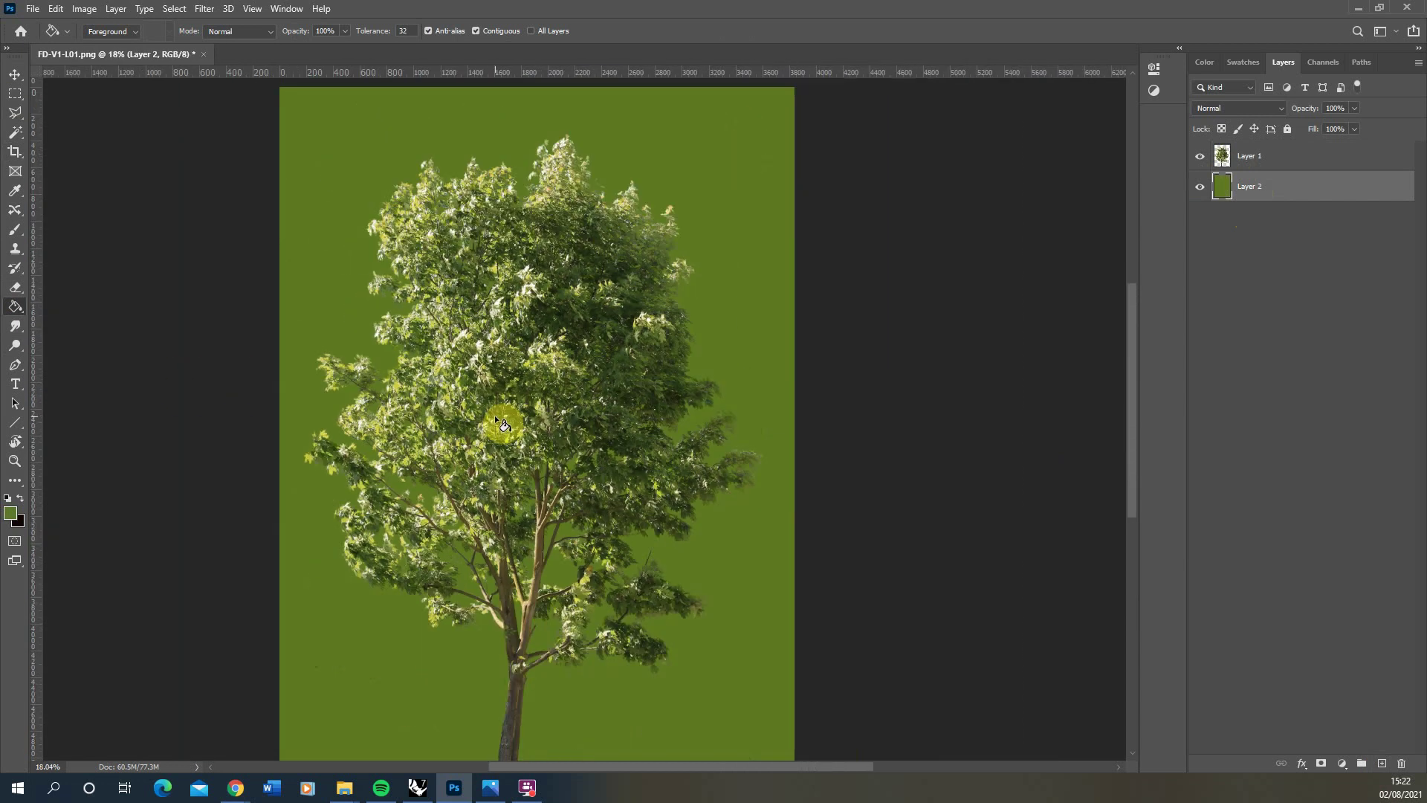
scroll(478, 506, "up", 5, "alt")
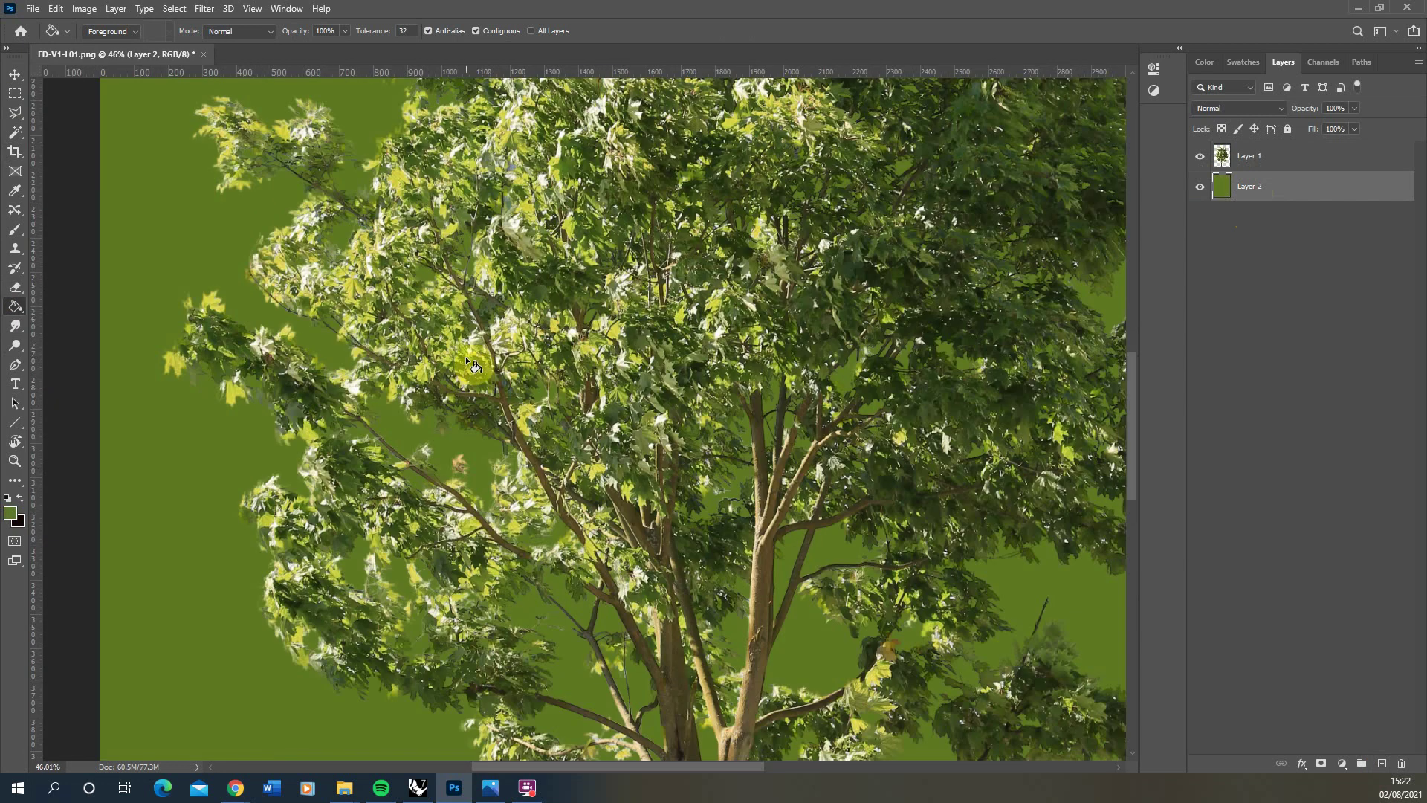
left_click_drag(491, 370, 493, 372, "alt")
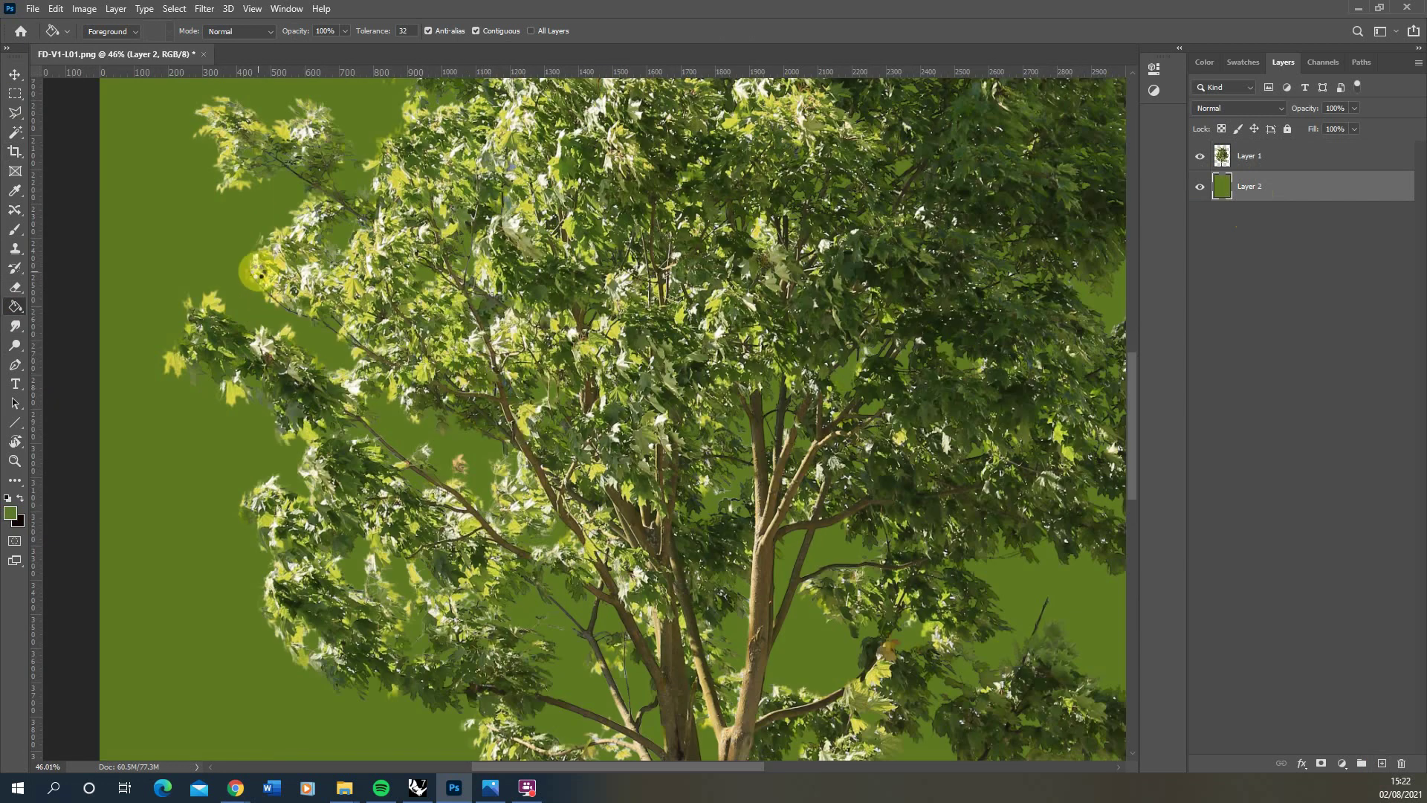
left_click(214, 265)
scroll(232, 362, "down", 4, "alt")
scroll(230, 361, "down", 3, "alt")
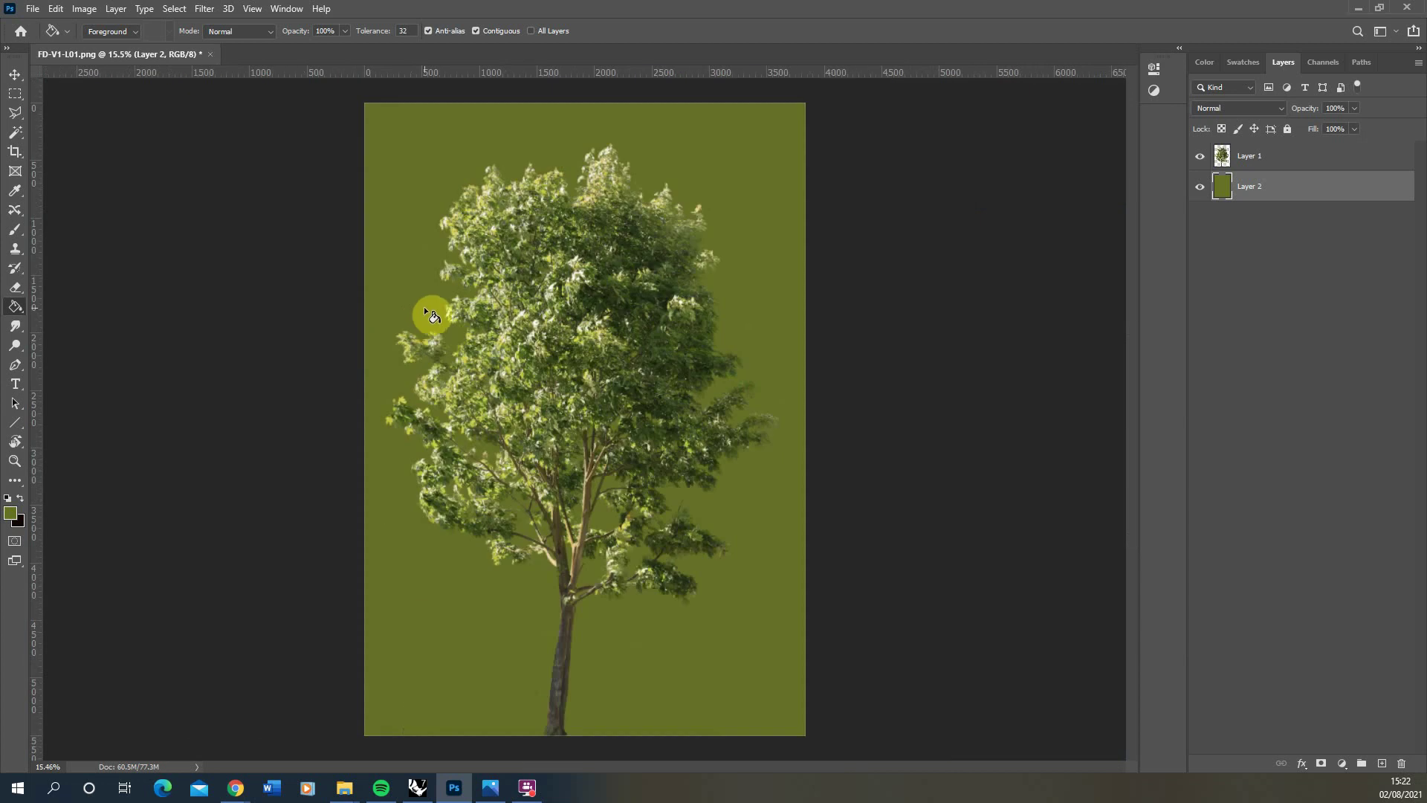
left_click(16, 93)
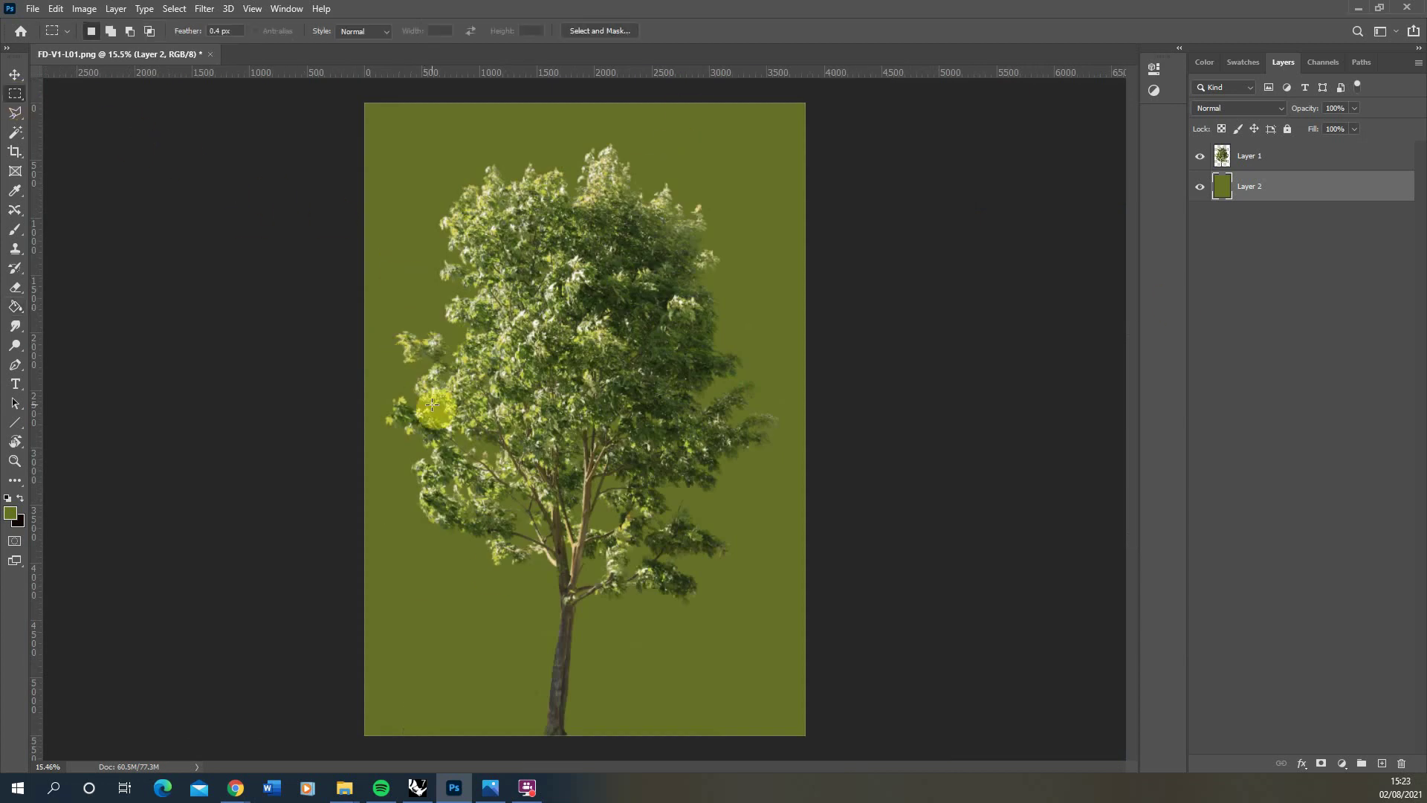
- Save a quality-12 JPEG copy named FD-V1-L01_colour in the Trees folder
left_click(30, 11)
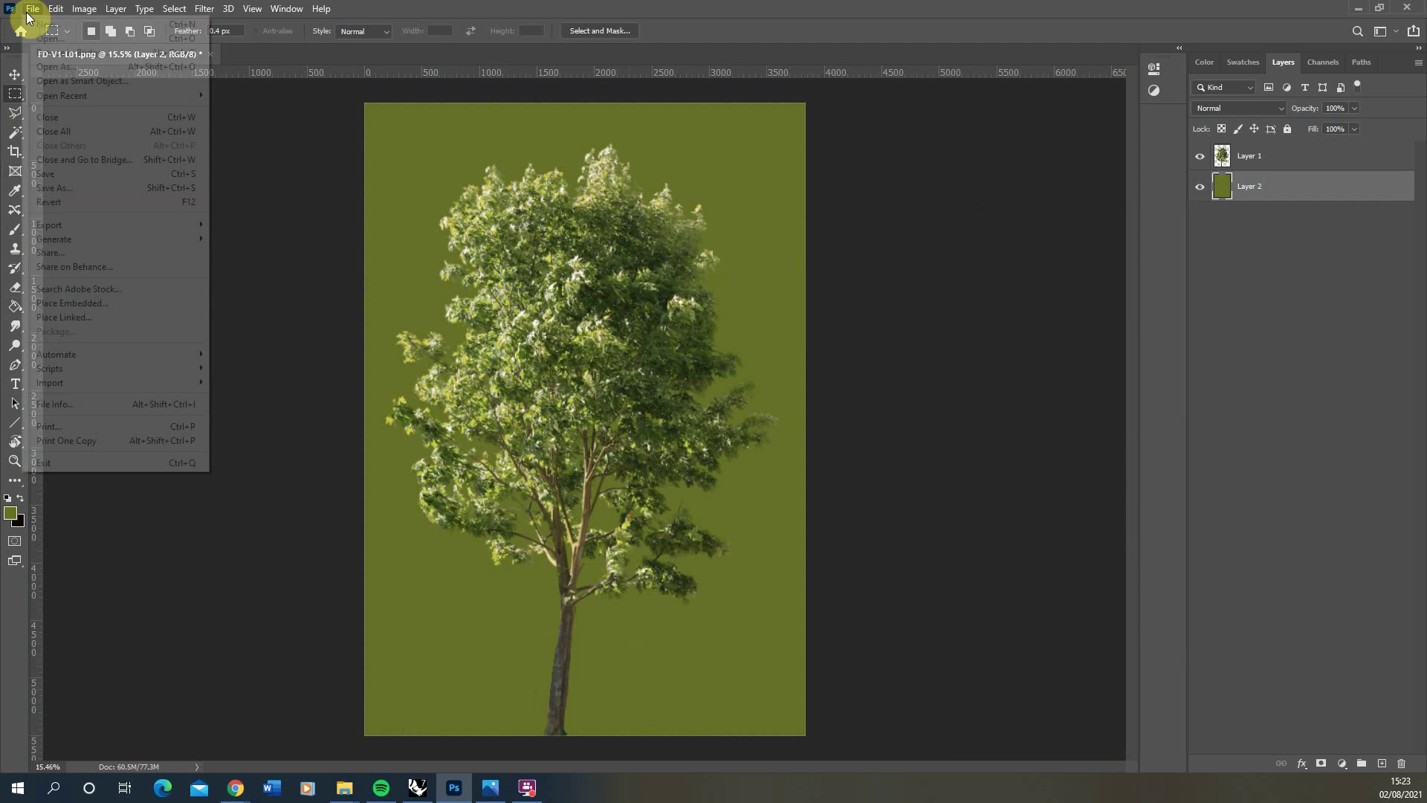
left_click(56, 189)
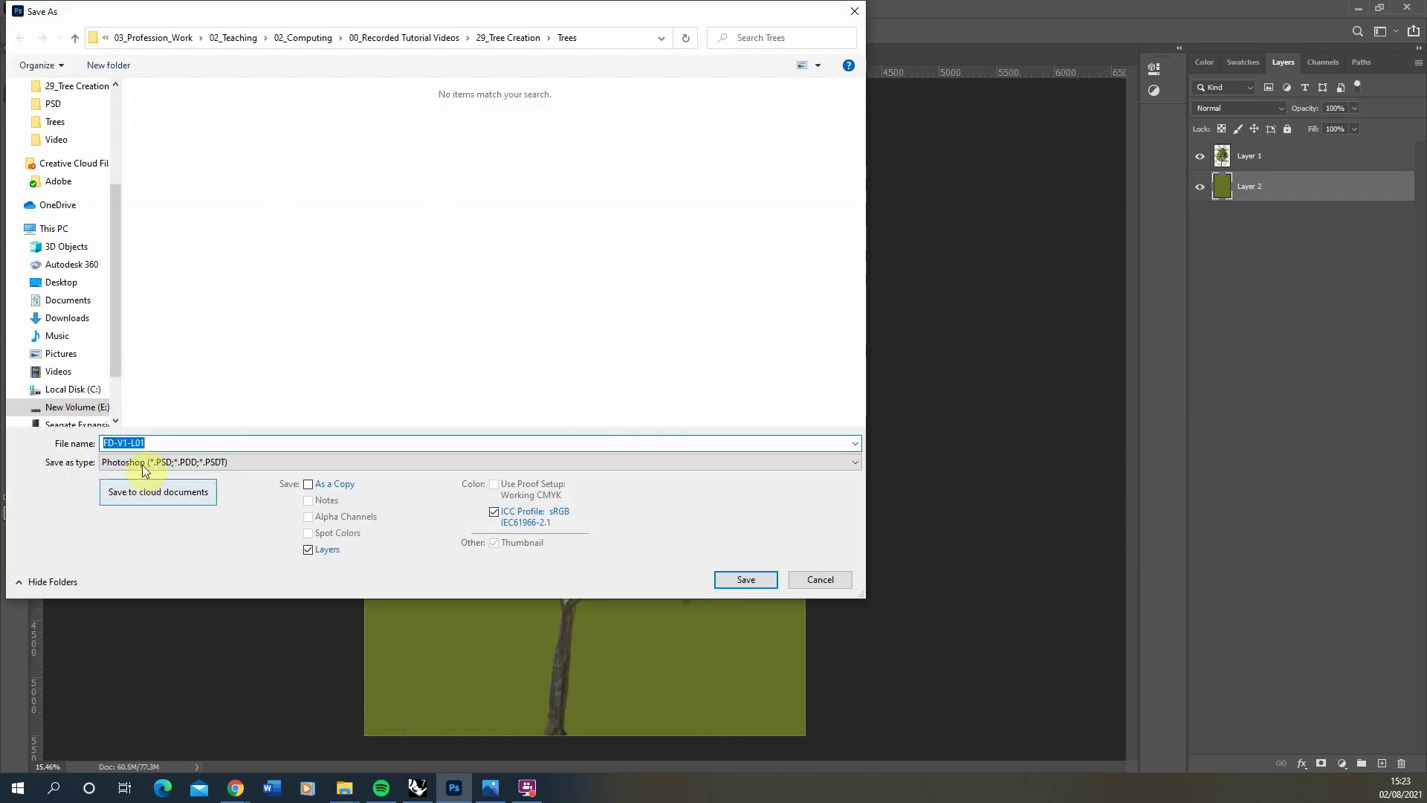
left_click(141, 461)
left_click(130, 591)
double_click(188, 443)
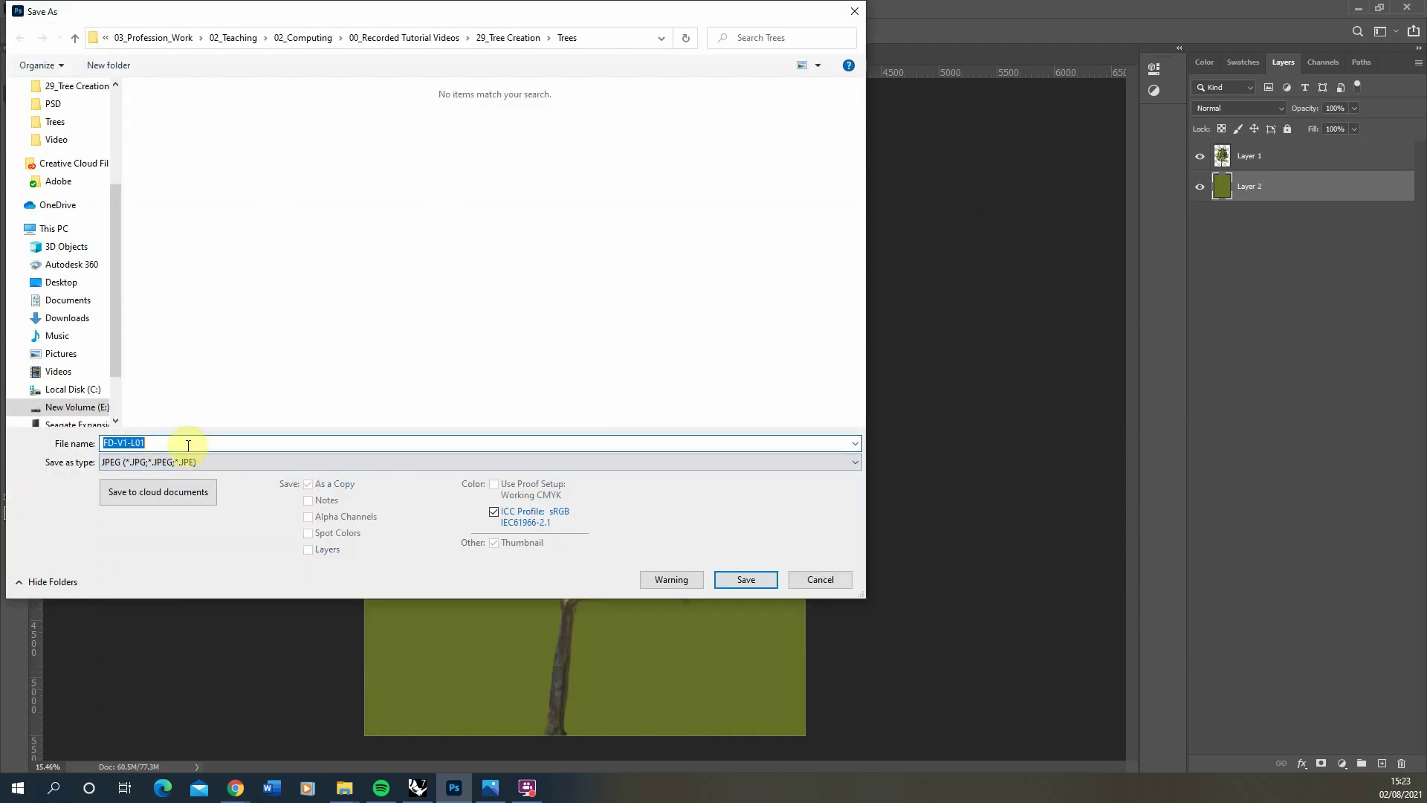
type("_colour")
left_click(748, 579)
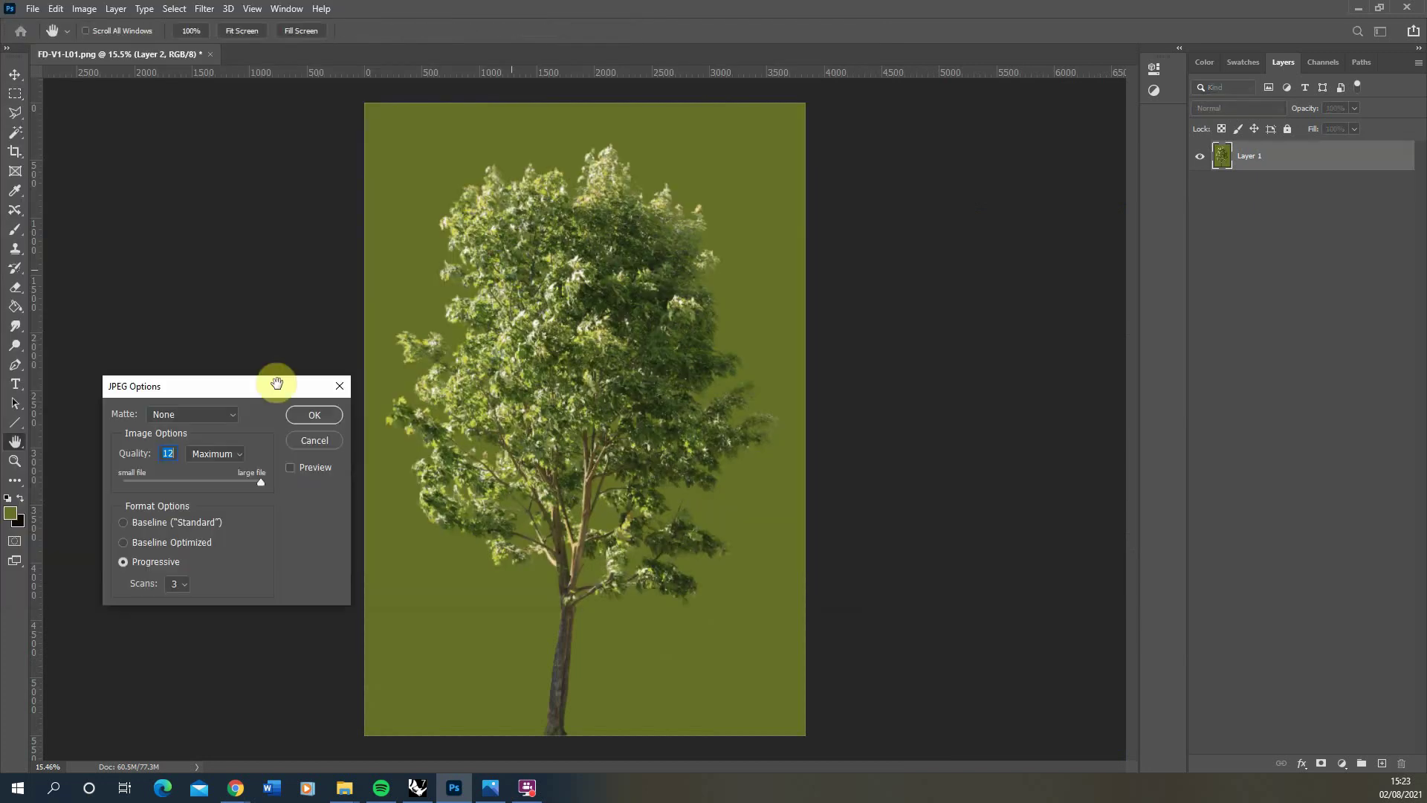
left_click(322, 418)
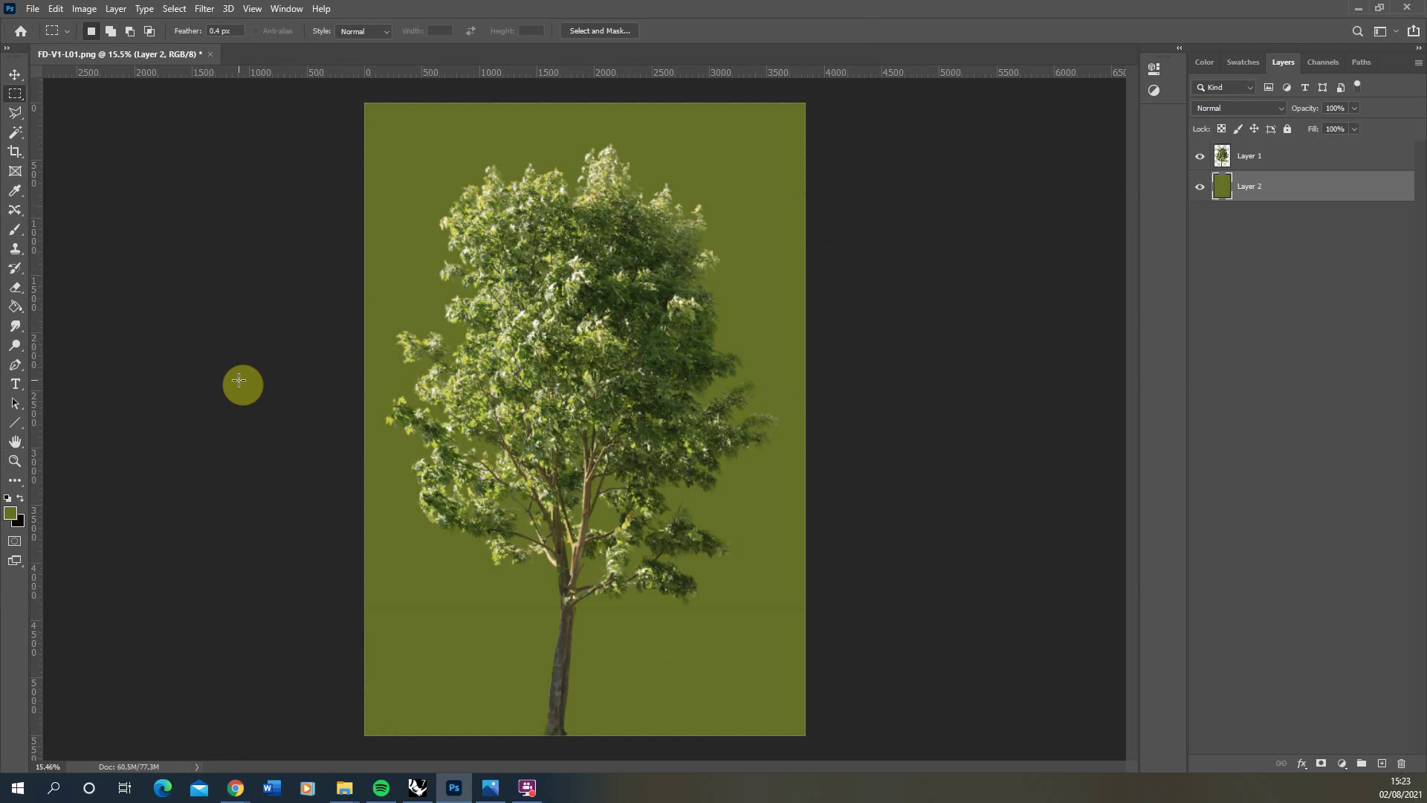
- Add Layer 3 filled with near-black and reorder it in the layer stack
left_click(16, 312)
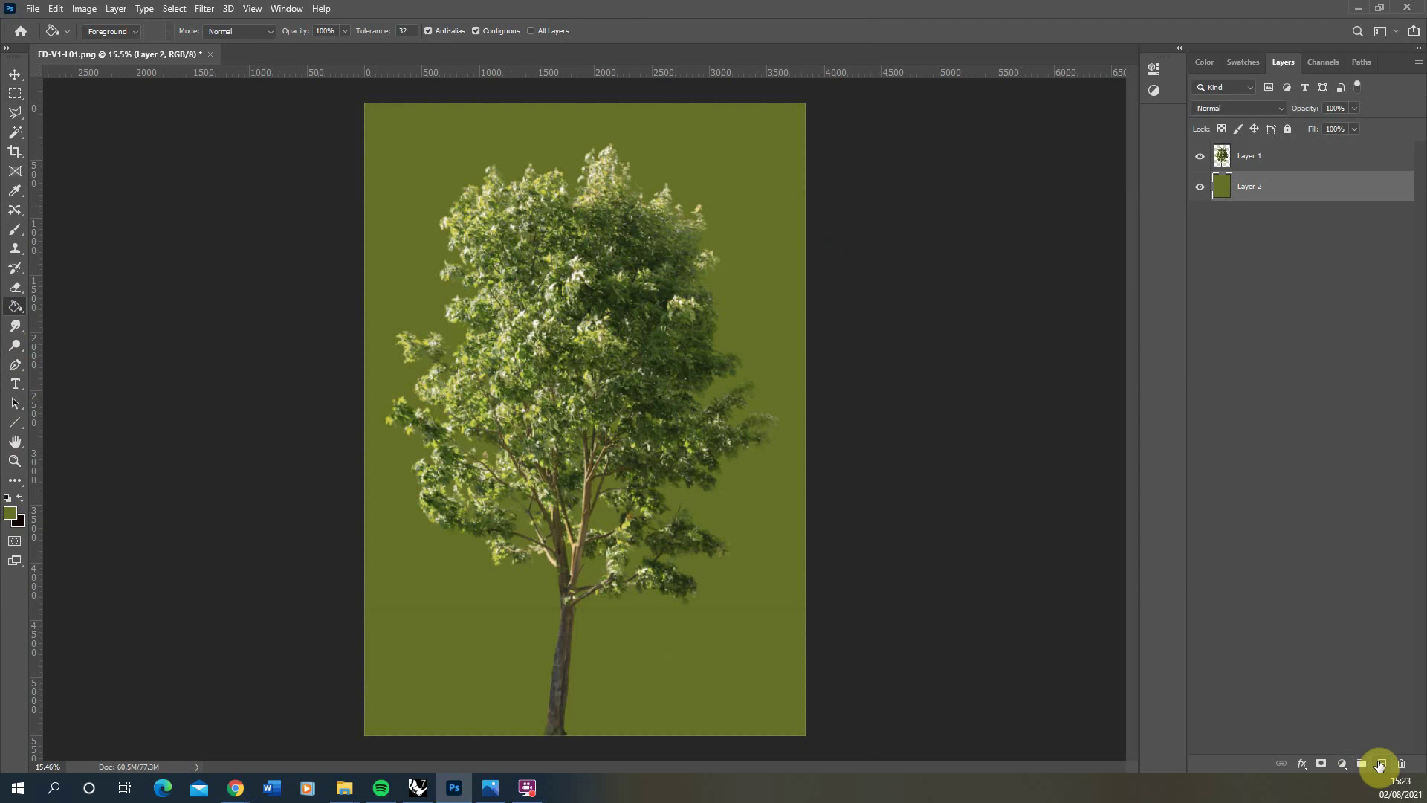
left_click(1380, 764)
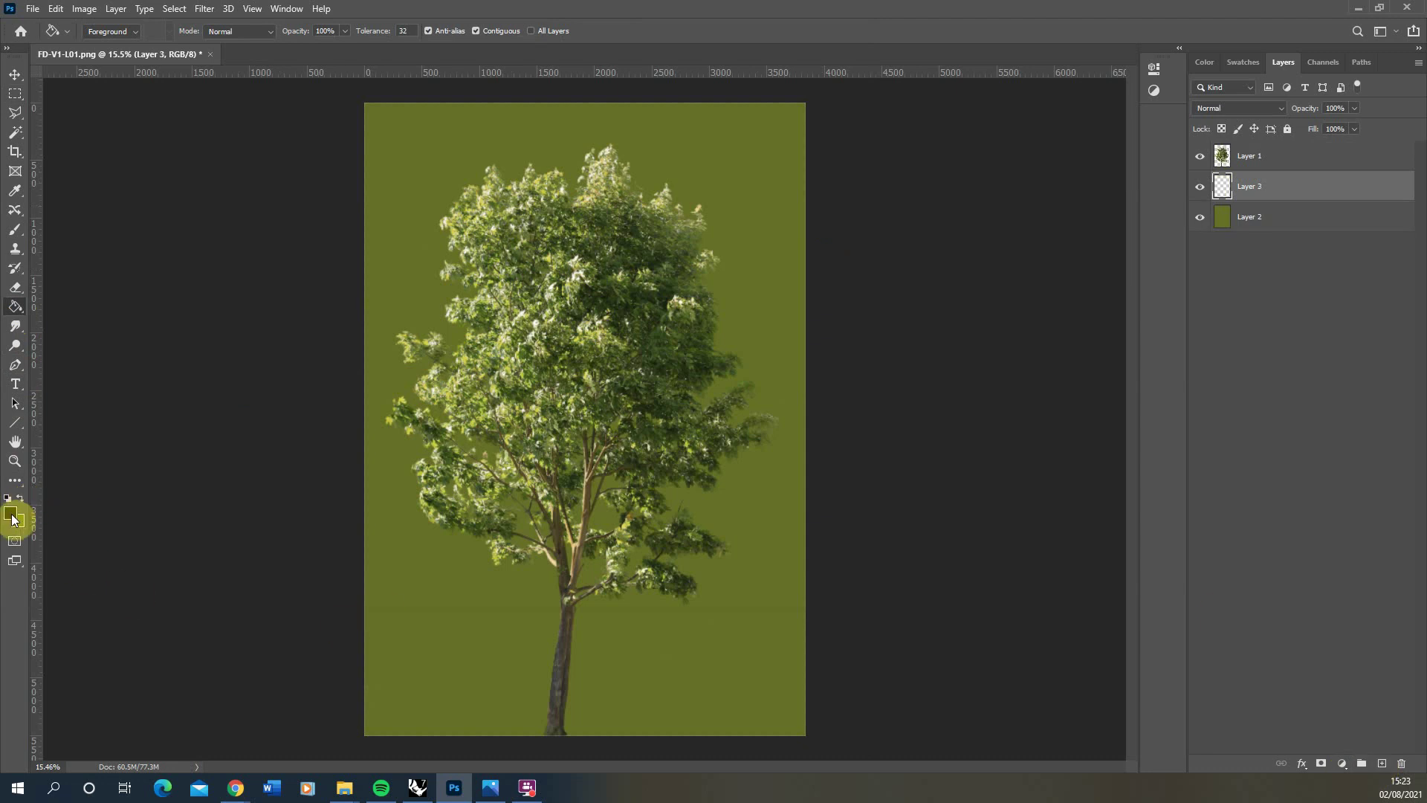
key("x")
left_click(441, 597)
left_click(15, 92)
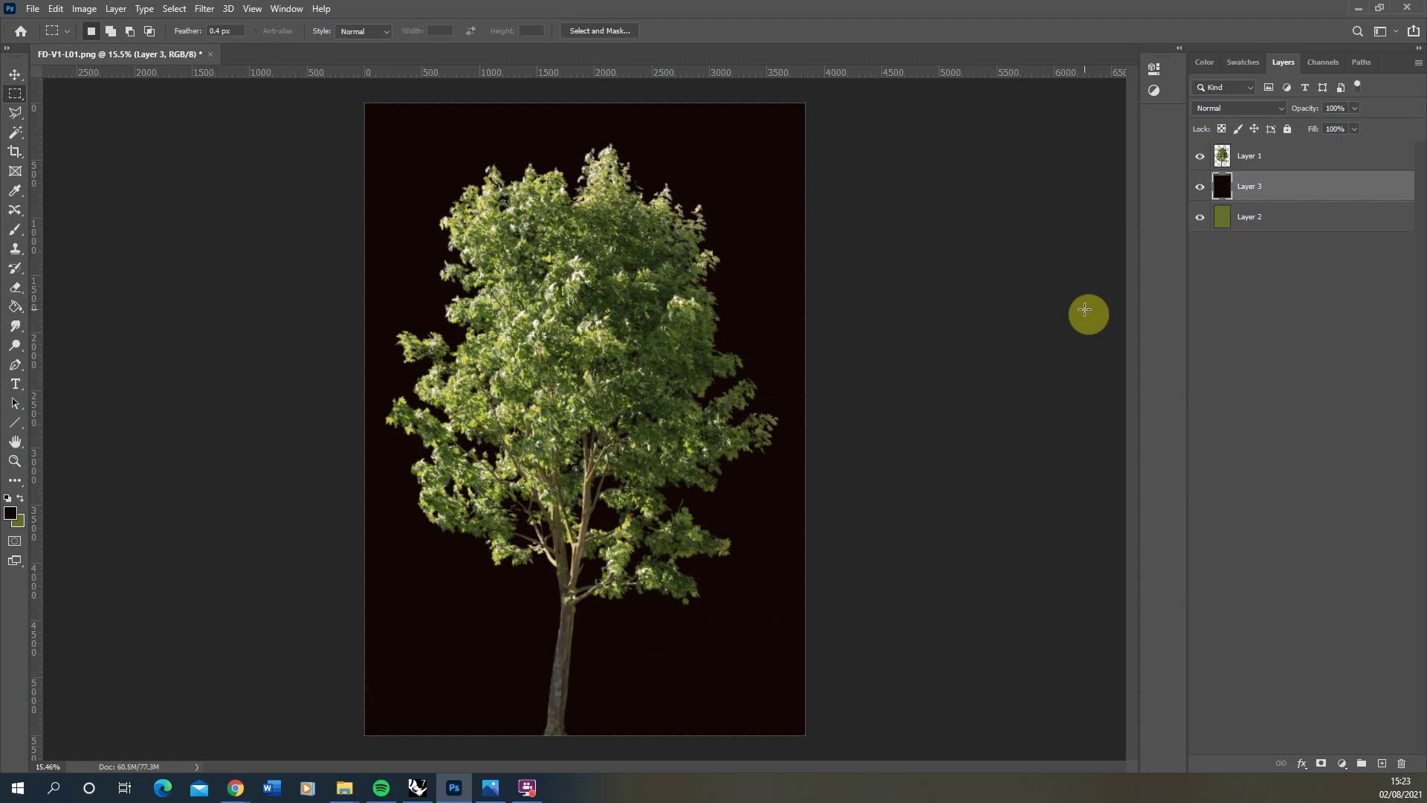
mouse_move(1239, 185)
left_mouse_down()
mouse_move(1284, 169)
mouse_move(1223, 163)
left_mouse_up()
- Load the tree outline as a selection, add Layer 4 above Layer 1, and choose white
left_click(1223, 158, "ctrl")
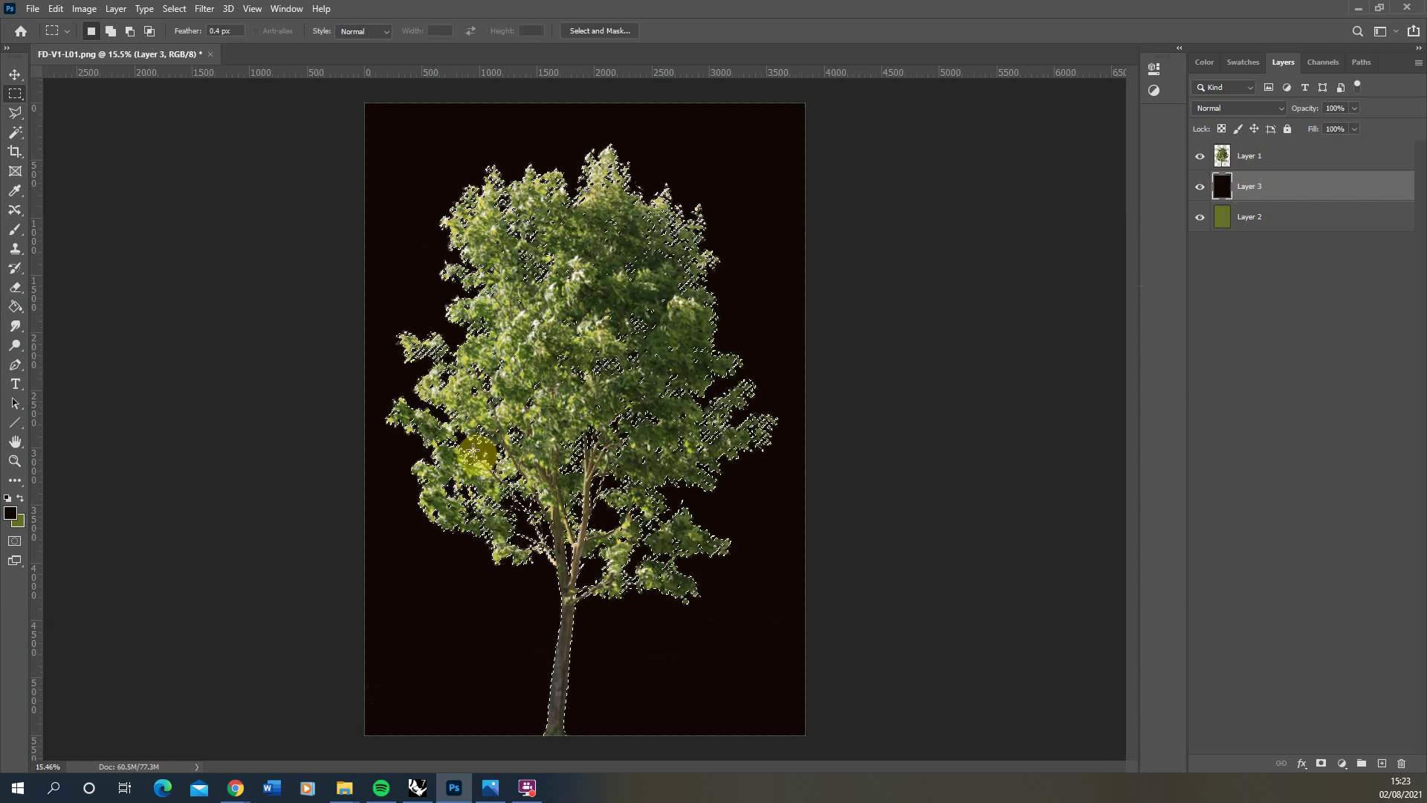
left_click(1286, 159)
left_click(1381, 764)
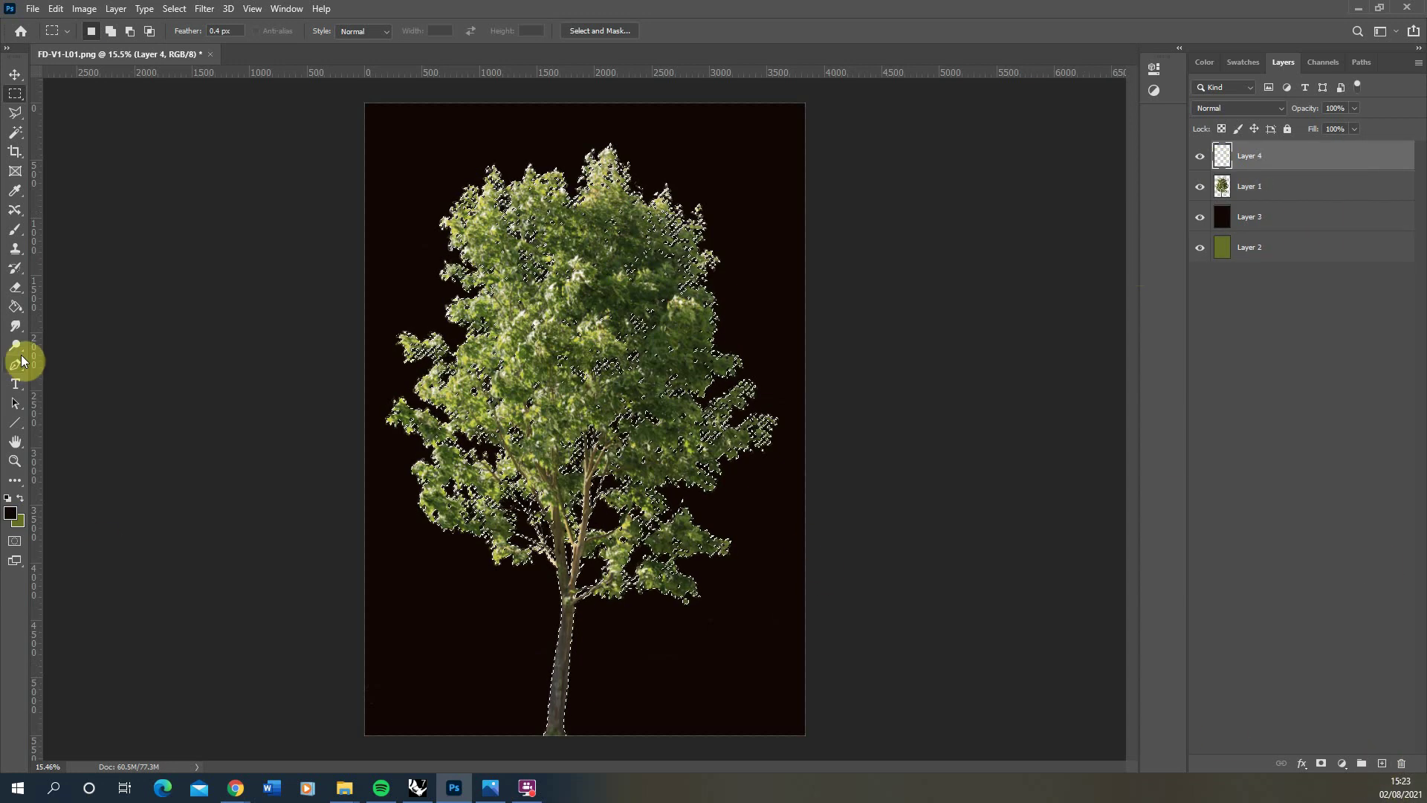
left_click(10, 513)
left_click_drag(877, 394, 901, 559)
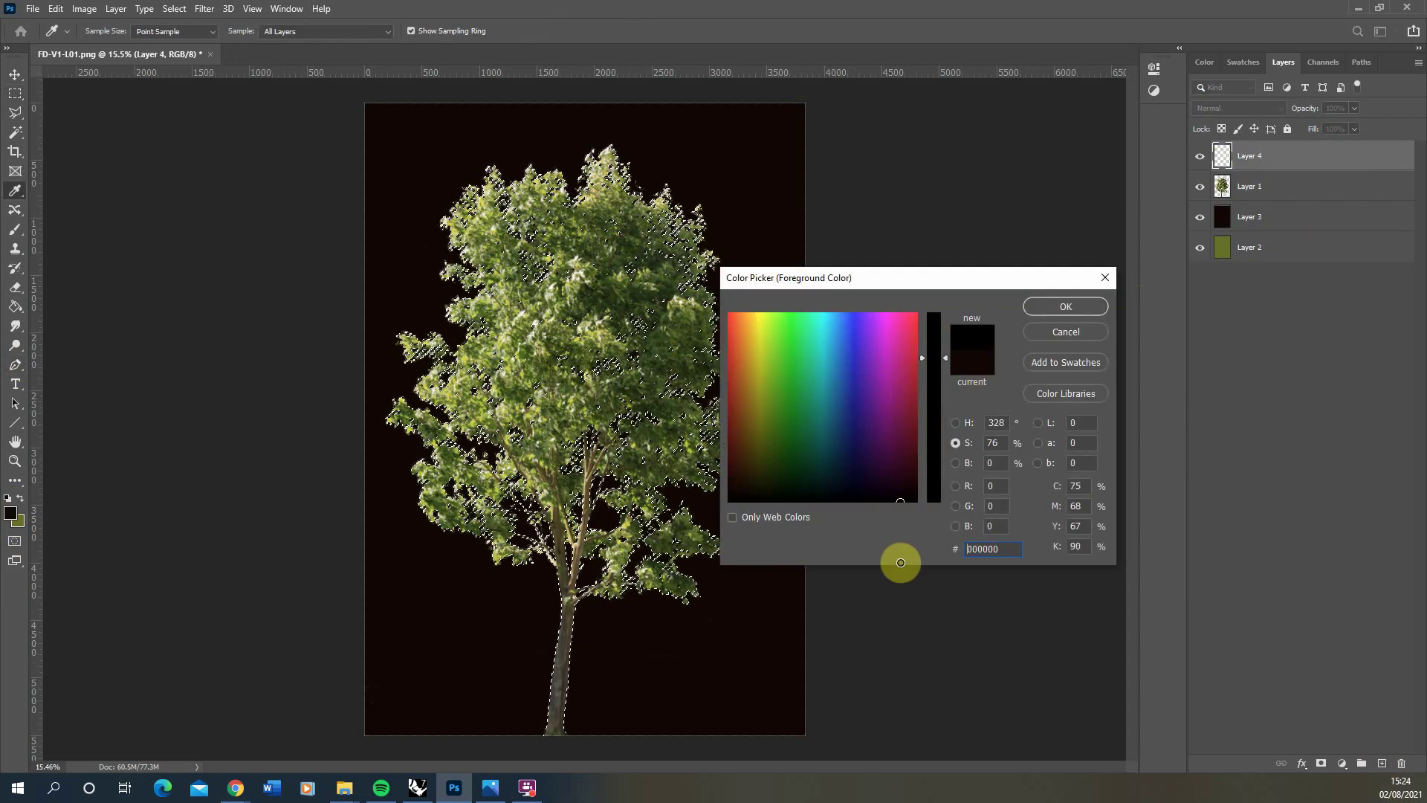
left_click_drag(902, 311, 938, 581)
left_click(1060, 305)
- Fill the tree selection with white on Layer 4 and hide Layers 1 and 2
key("m")
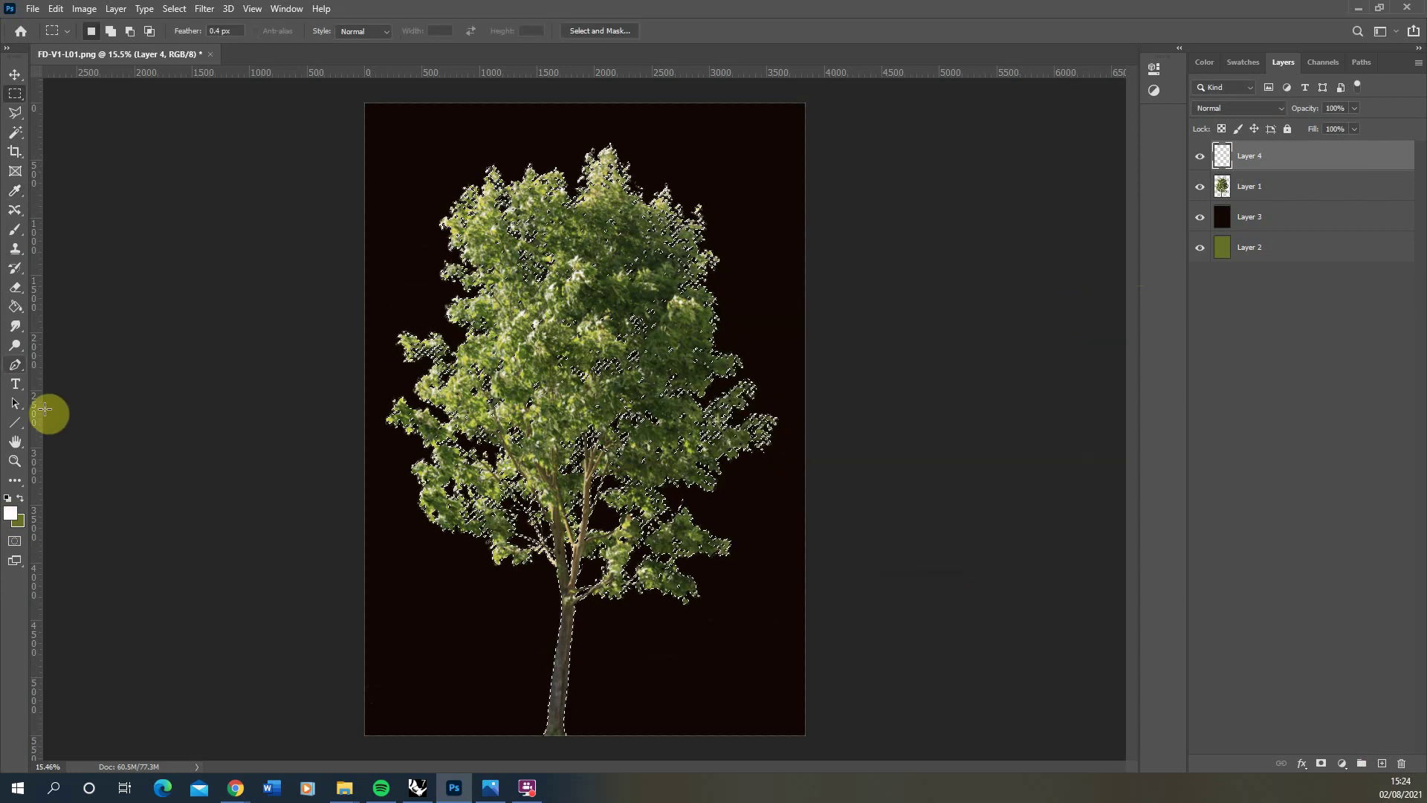
left_click(15, 305)
left_click(592, 322)
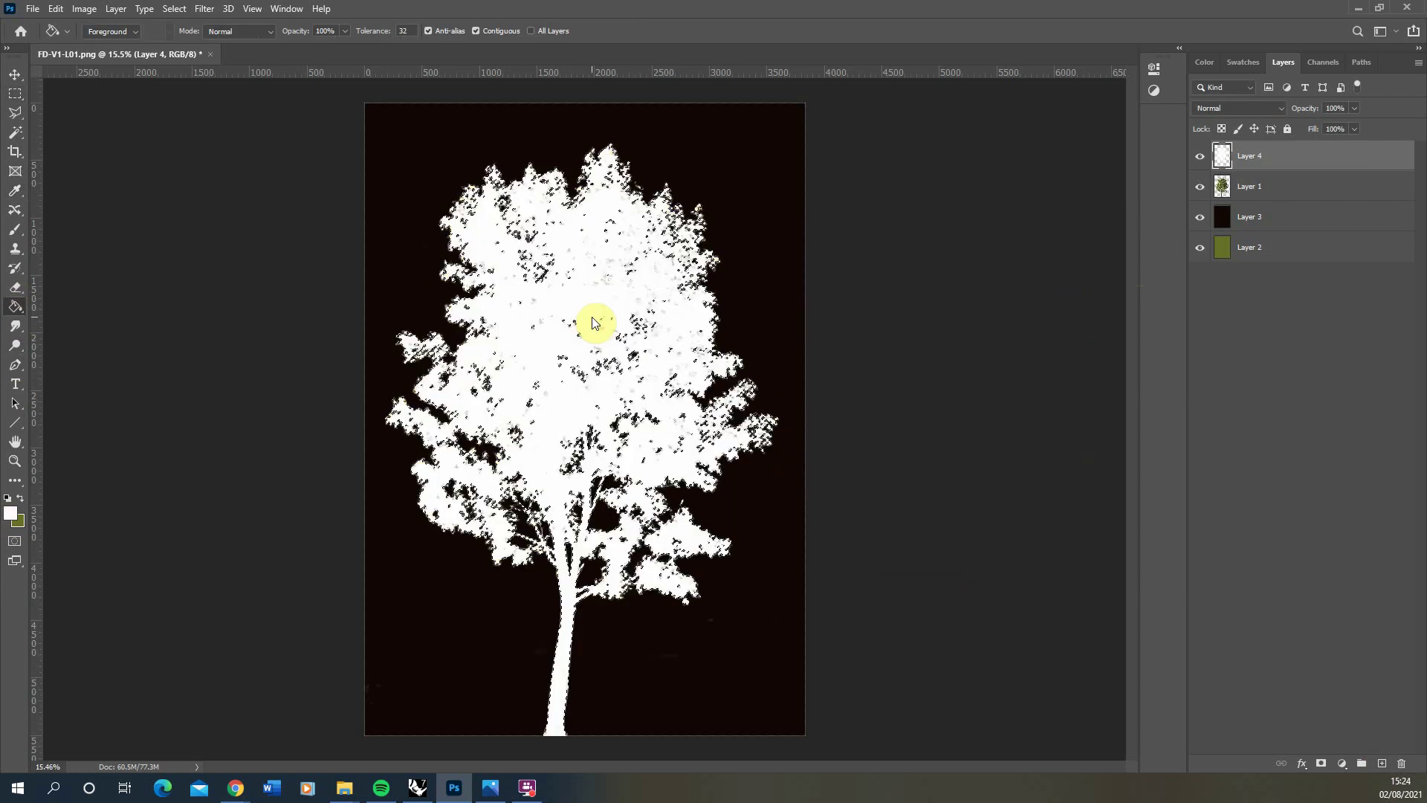
left_click(1200, 187)
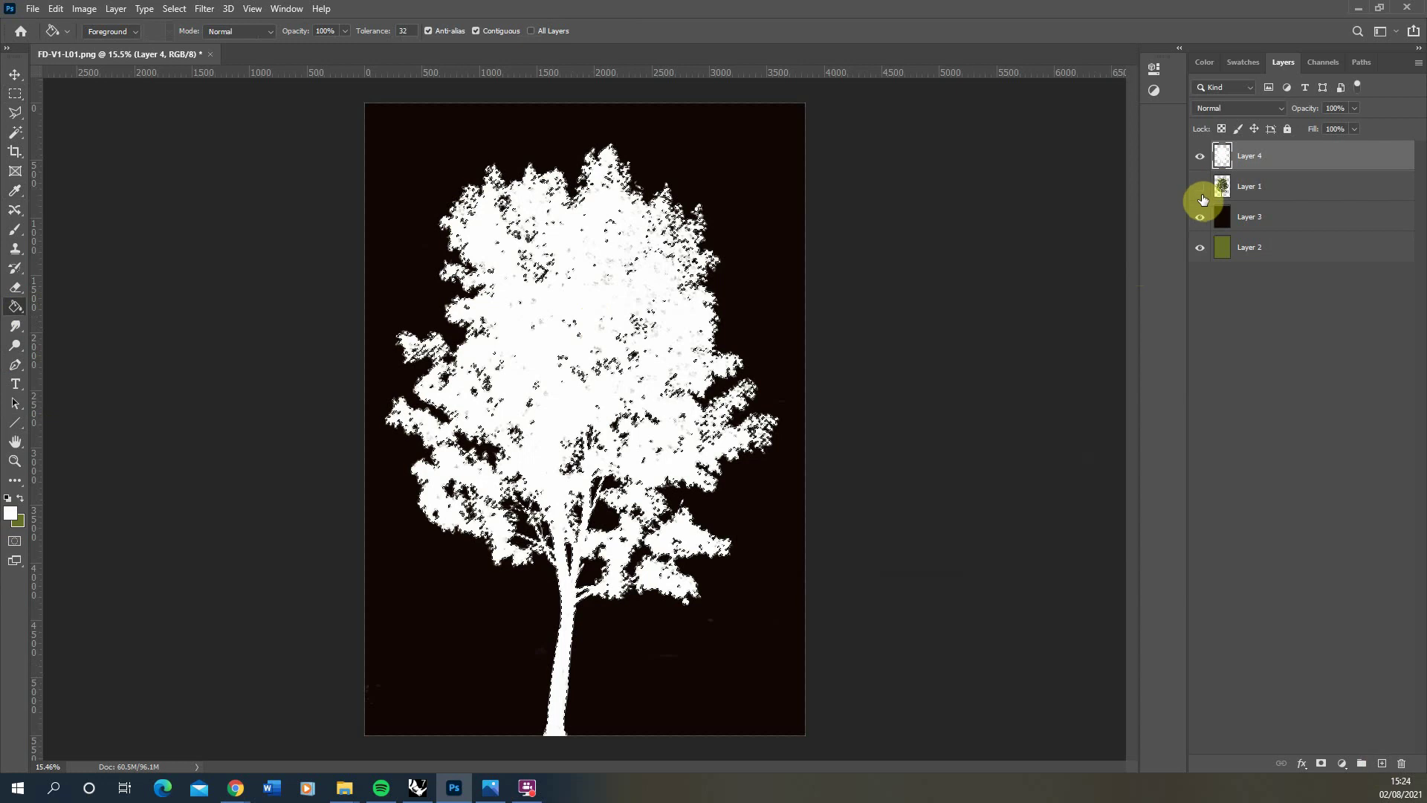
left_click(1200, 247)
left_click(14, 93)
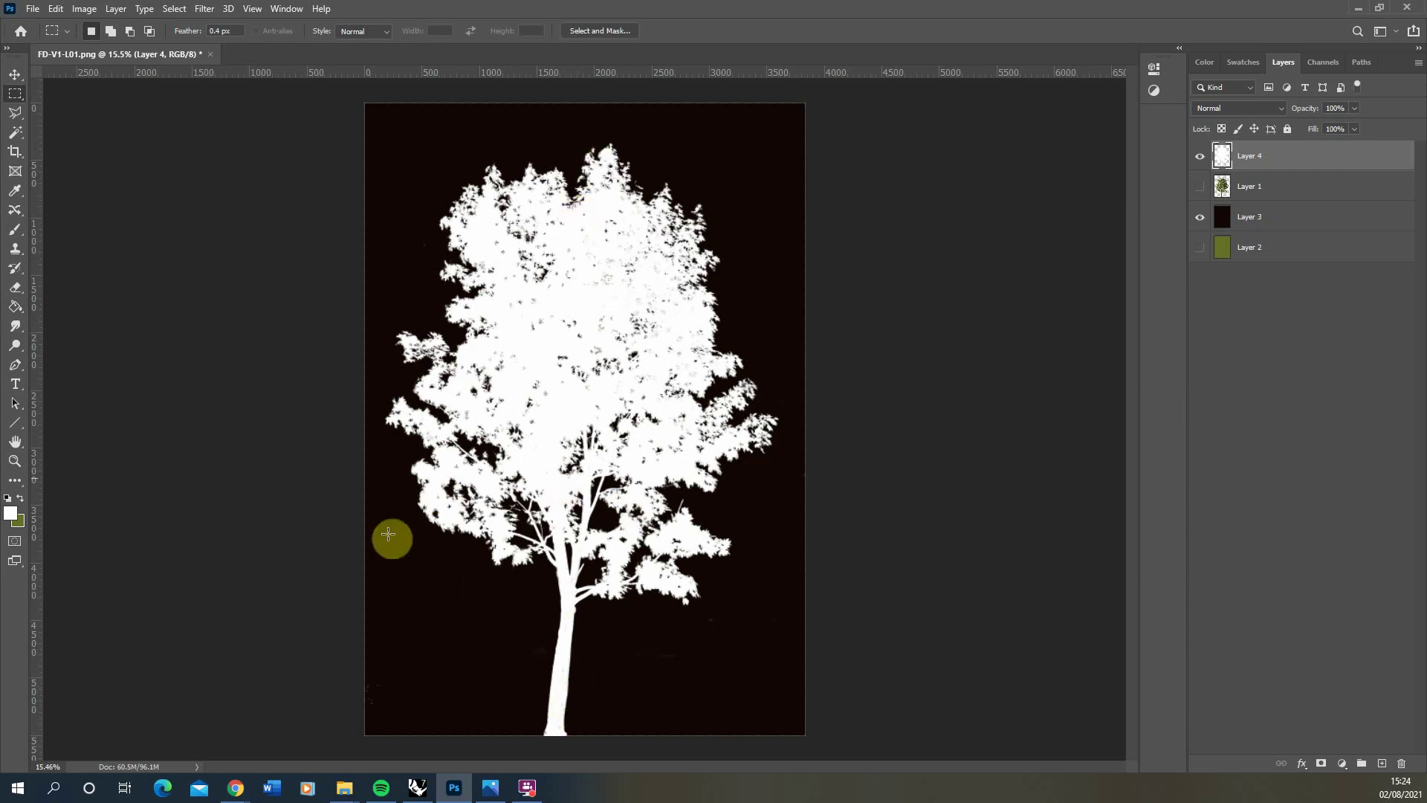
- Save the silhouette as a quality-12 JPEG named FD-V1-L01_alpha
left_click(23, 9)
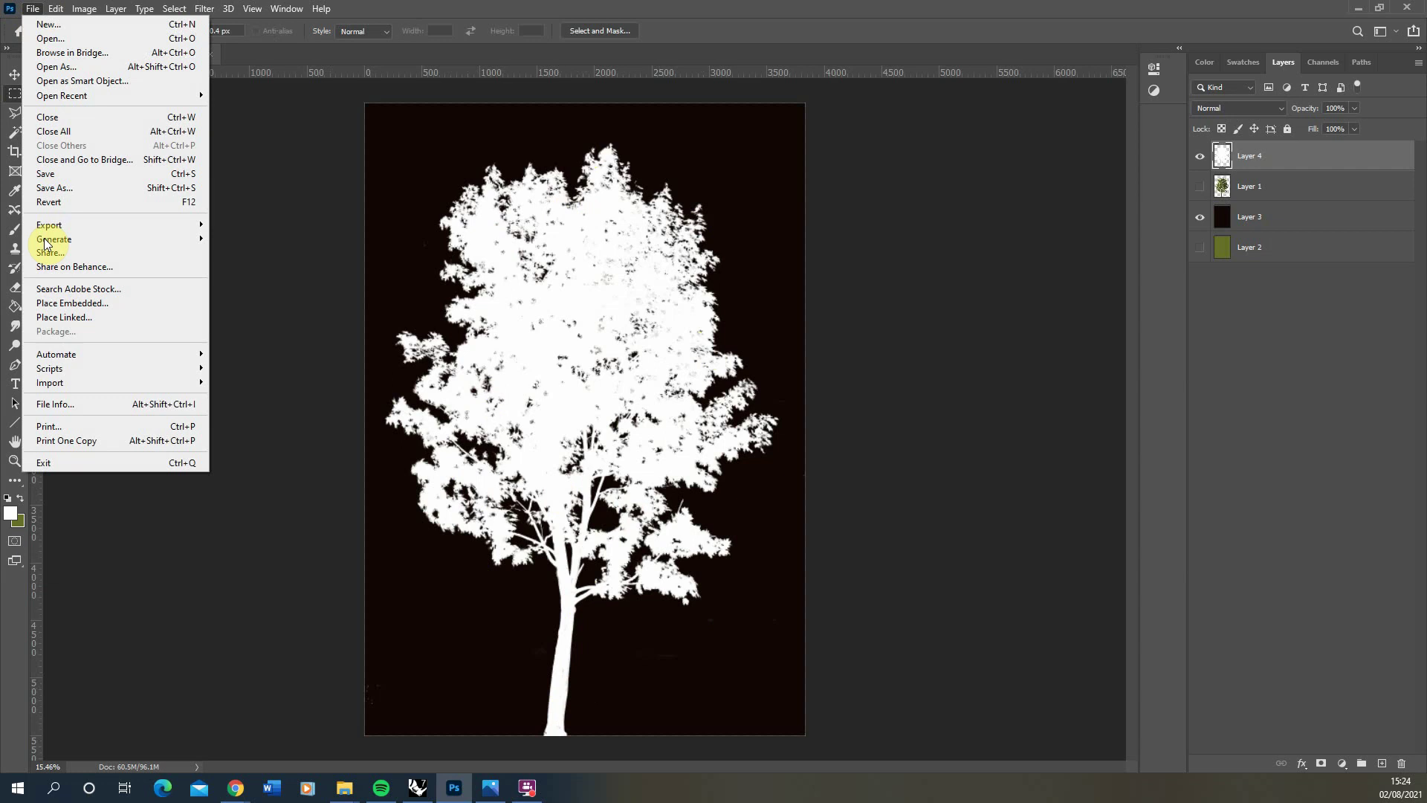
left_click(62, 186)
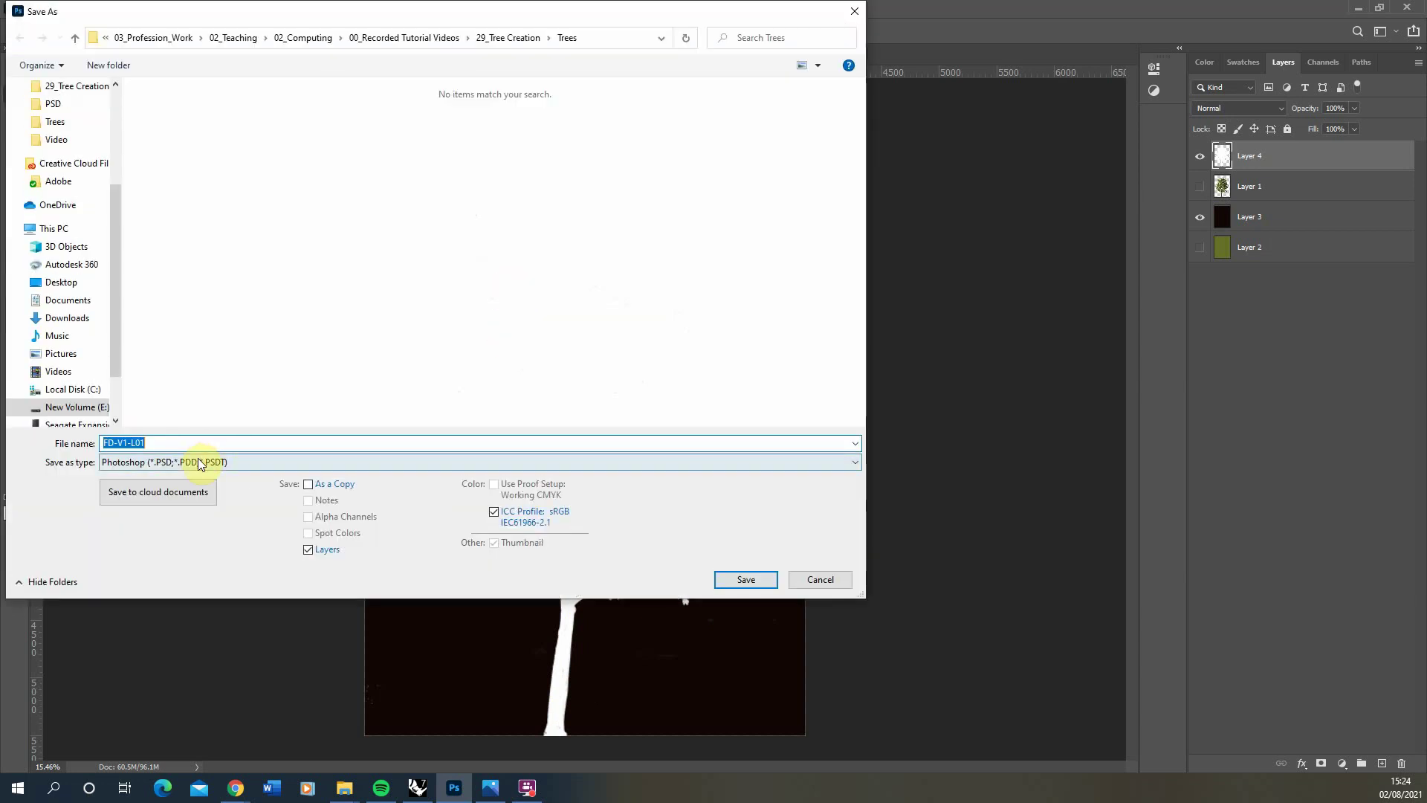
left_click(255, 461)
left_click(127, 566)
left_click(188, 445)
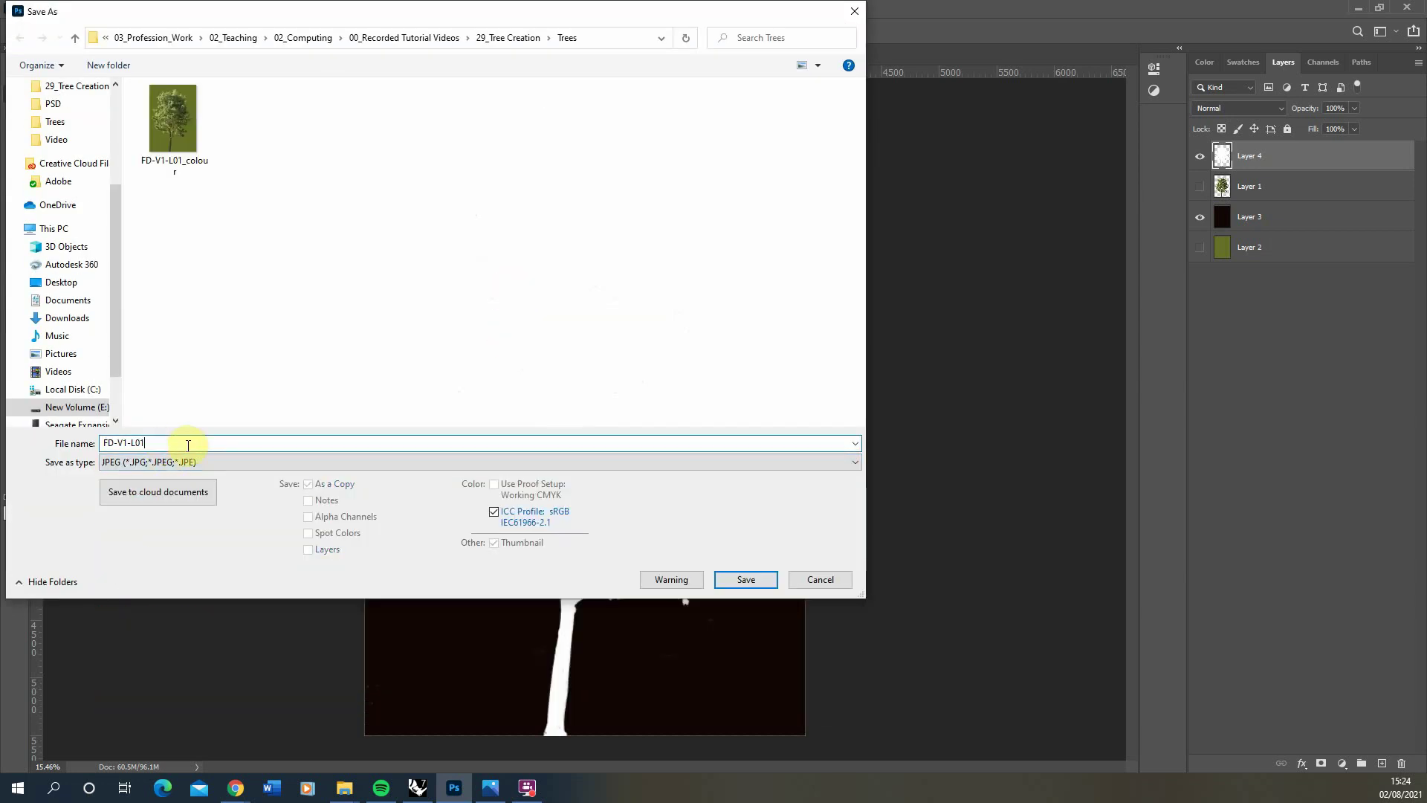
type("_alpha")
left_click(743, 579)
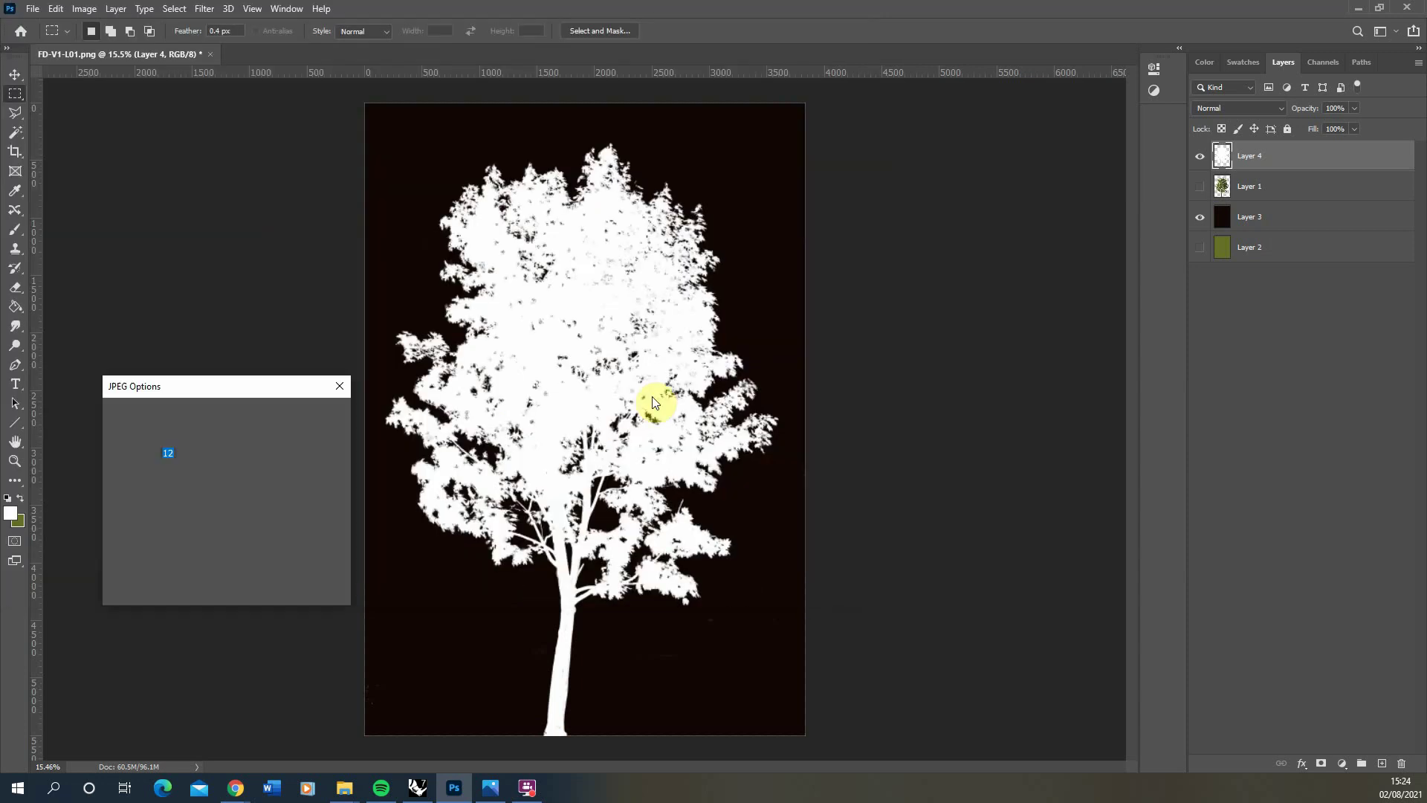
left_click(312, 411)
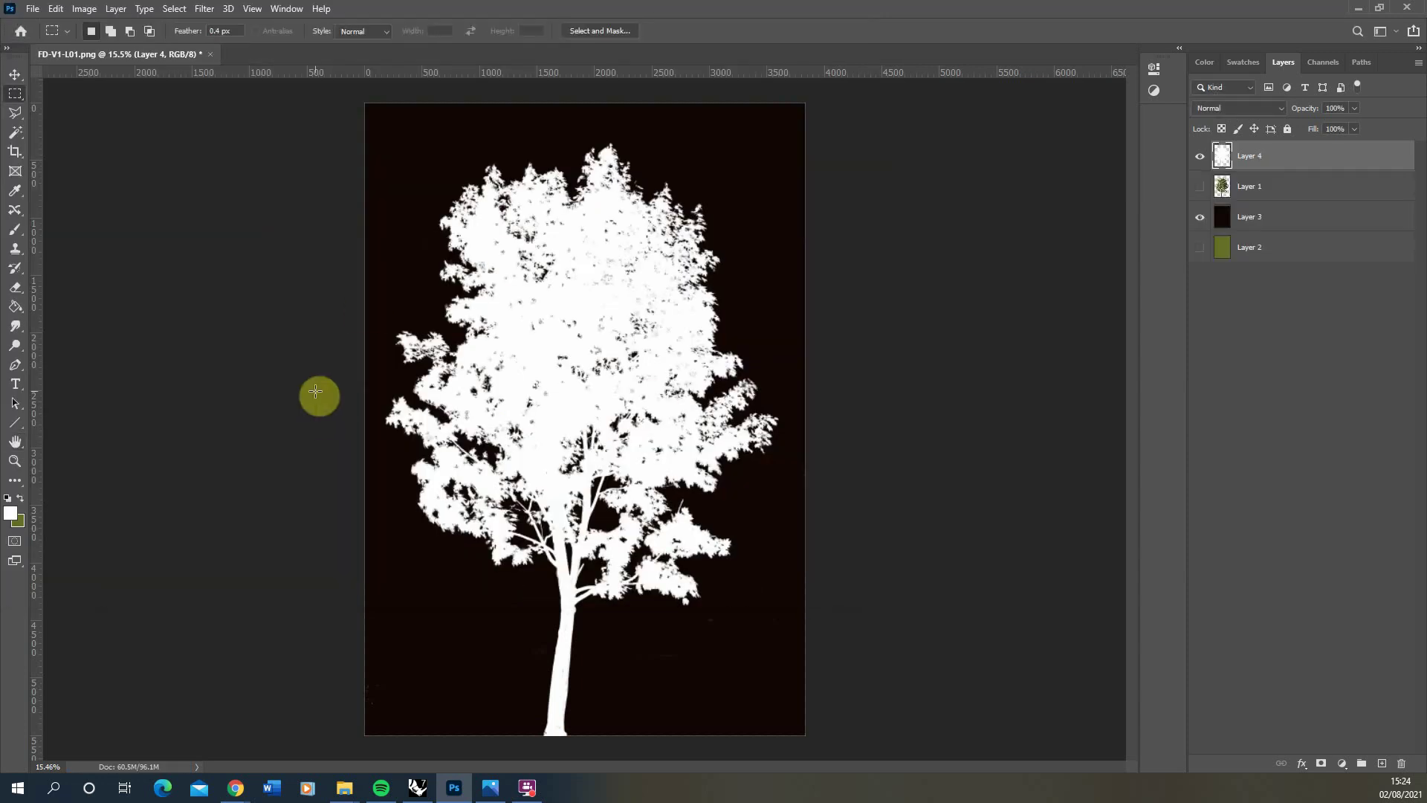
- Minimize Photoshop and inspect FD-V1-L01_alpha and FD-V1-L01_colour in the enlarged Trees folder
left_click(1358, 8)
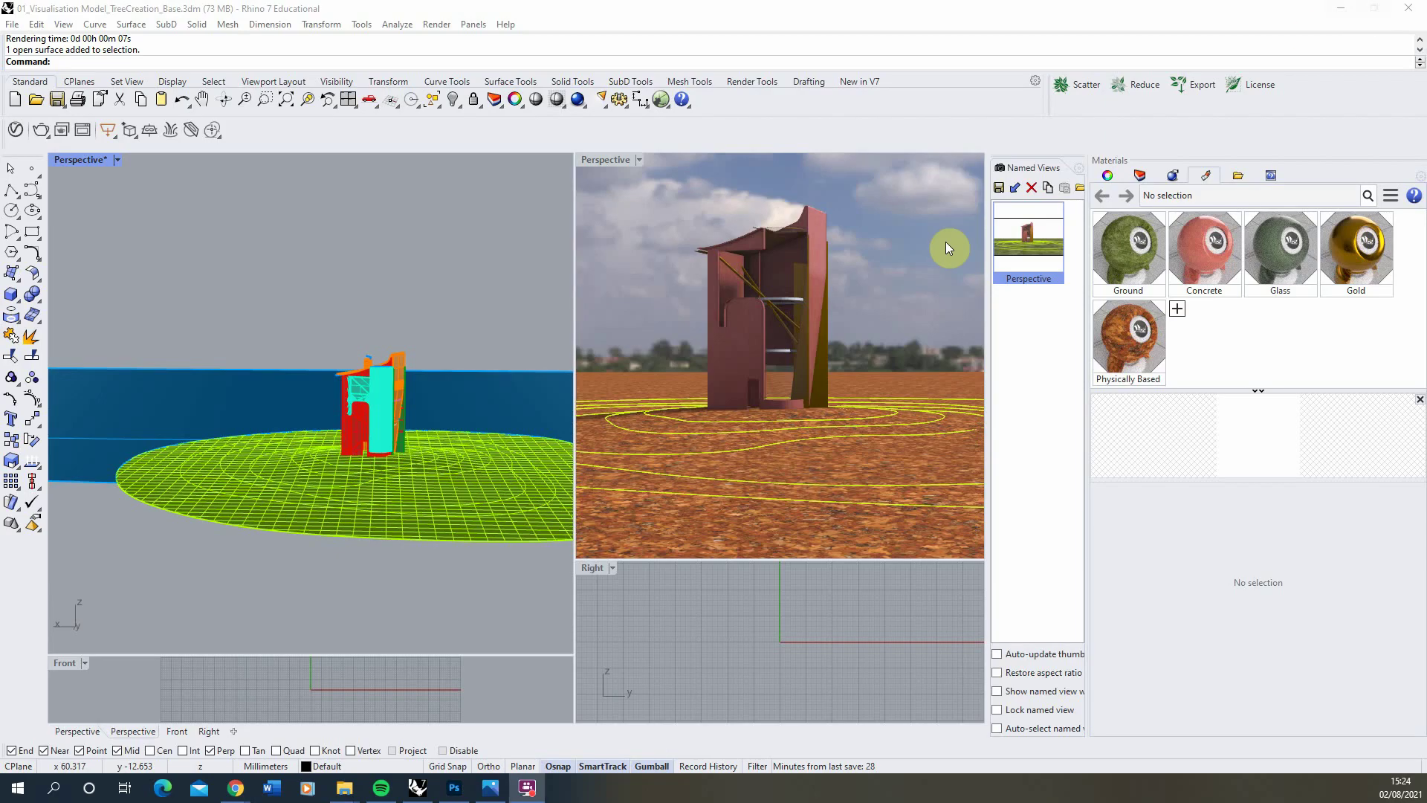
mouse_move(344, 787)
left_click(331, 681)
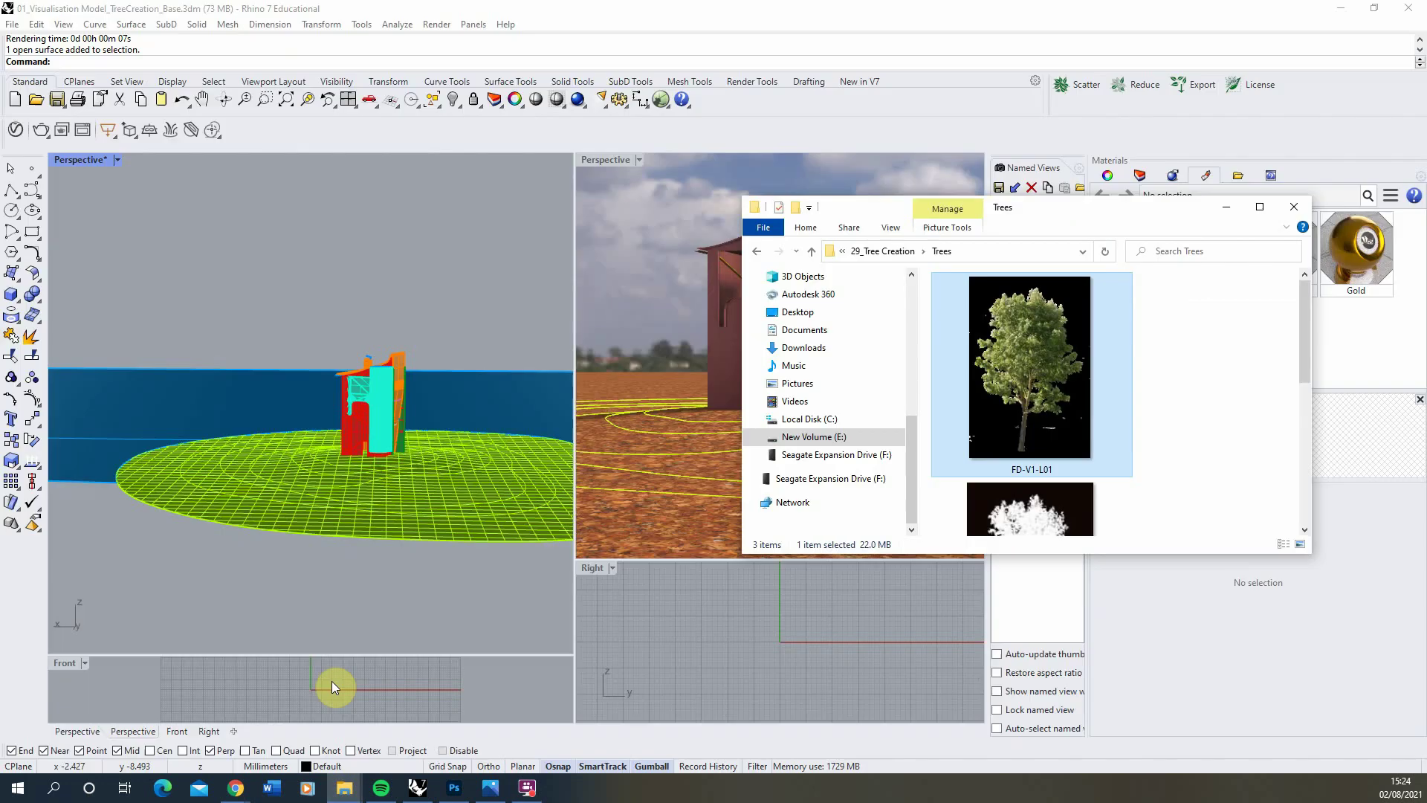
left_click_drag(1108, 205, 625, 127)
left_click_drag(830, 478, 1107, 681)
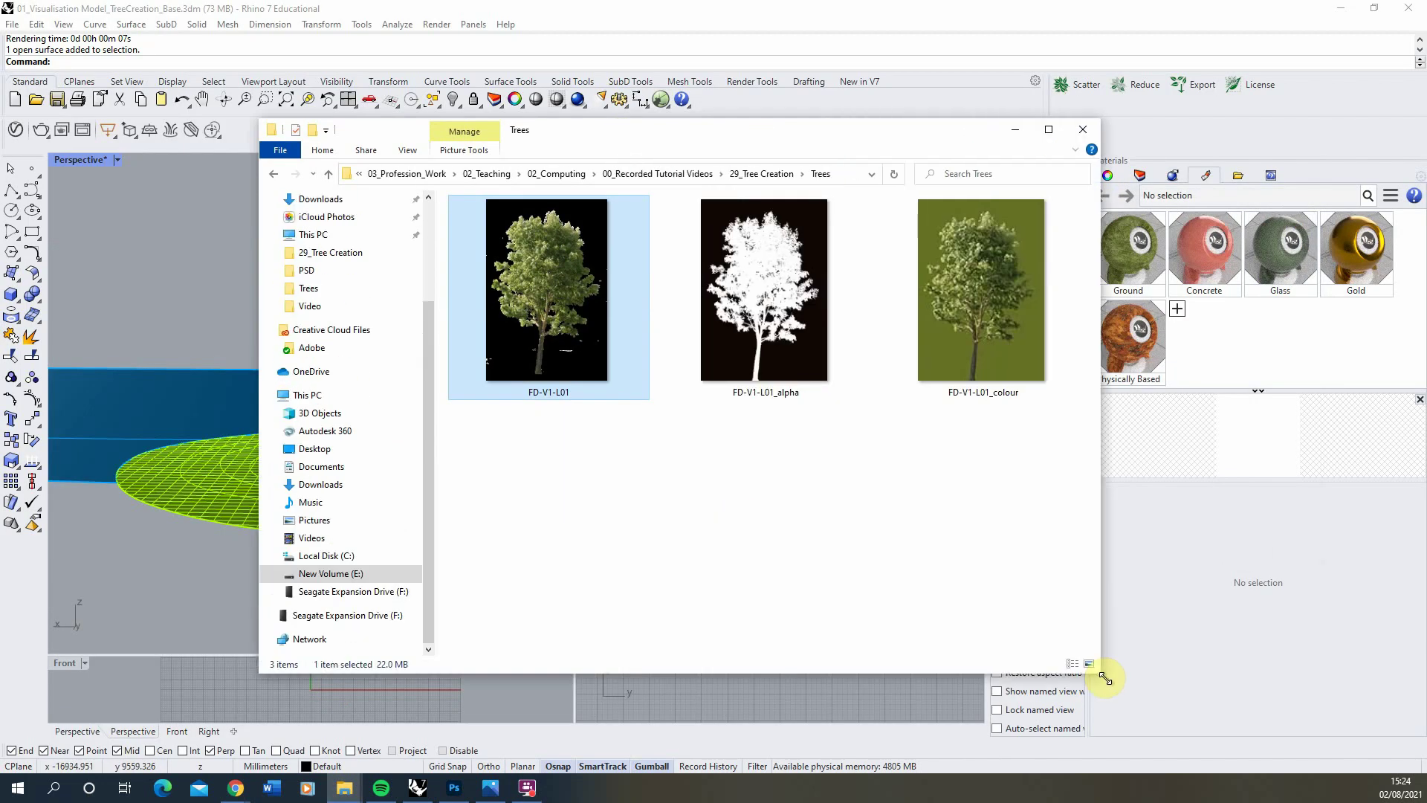
left_click(938, 275)
left_click(767, 330)
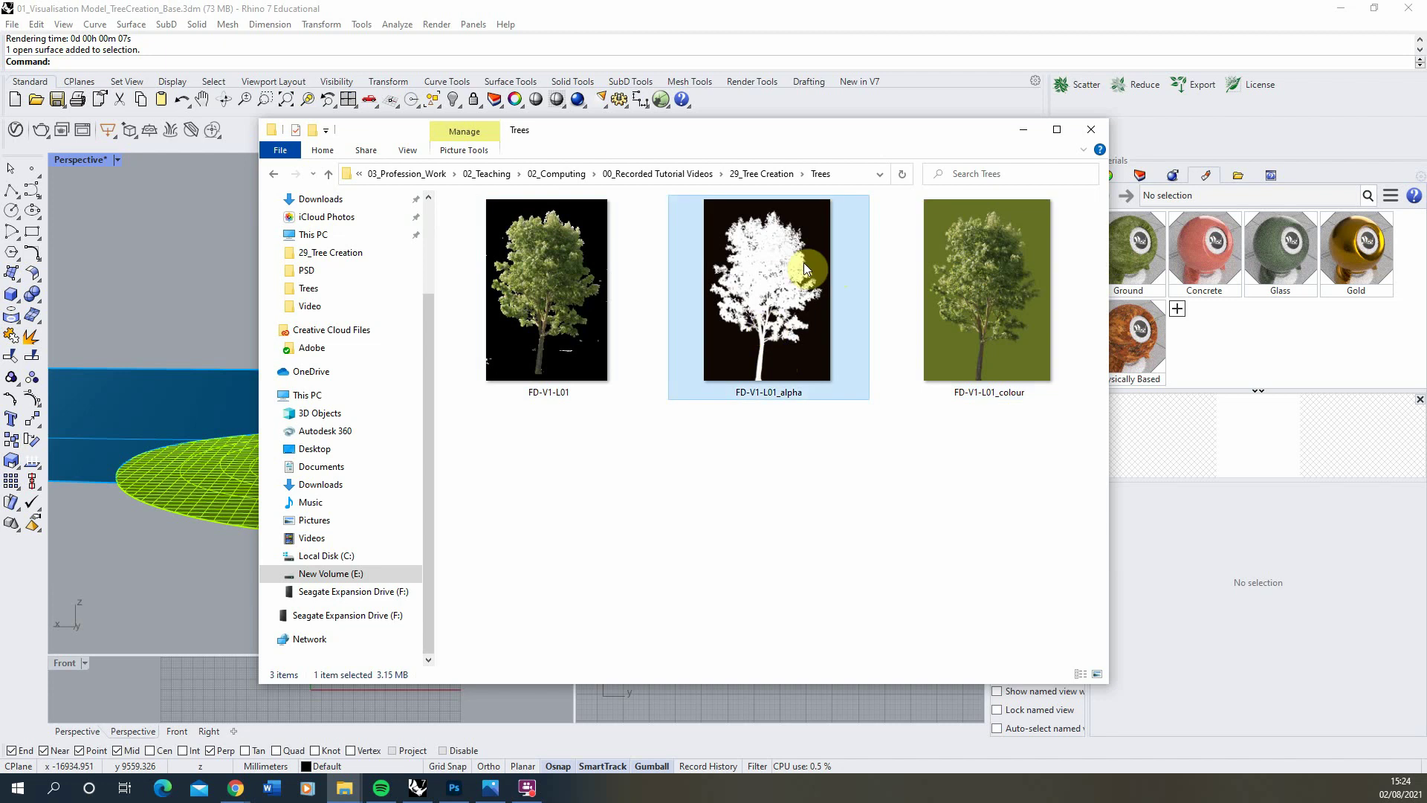
left_click(1008, 309)
left_click(807, 305)
left_click(987, 306)
left_click(773, 312)
left_click(885, 542)
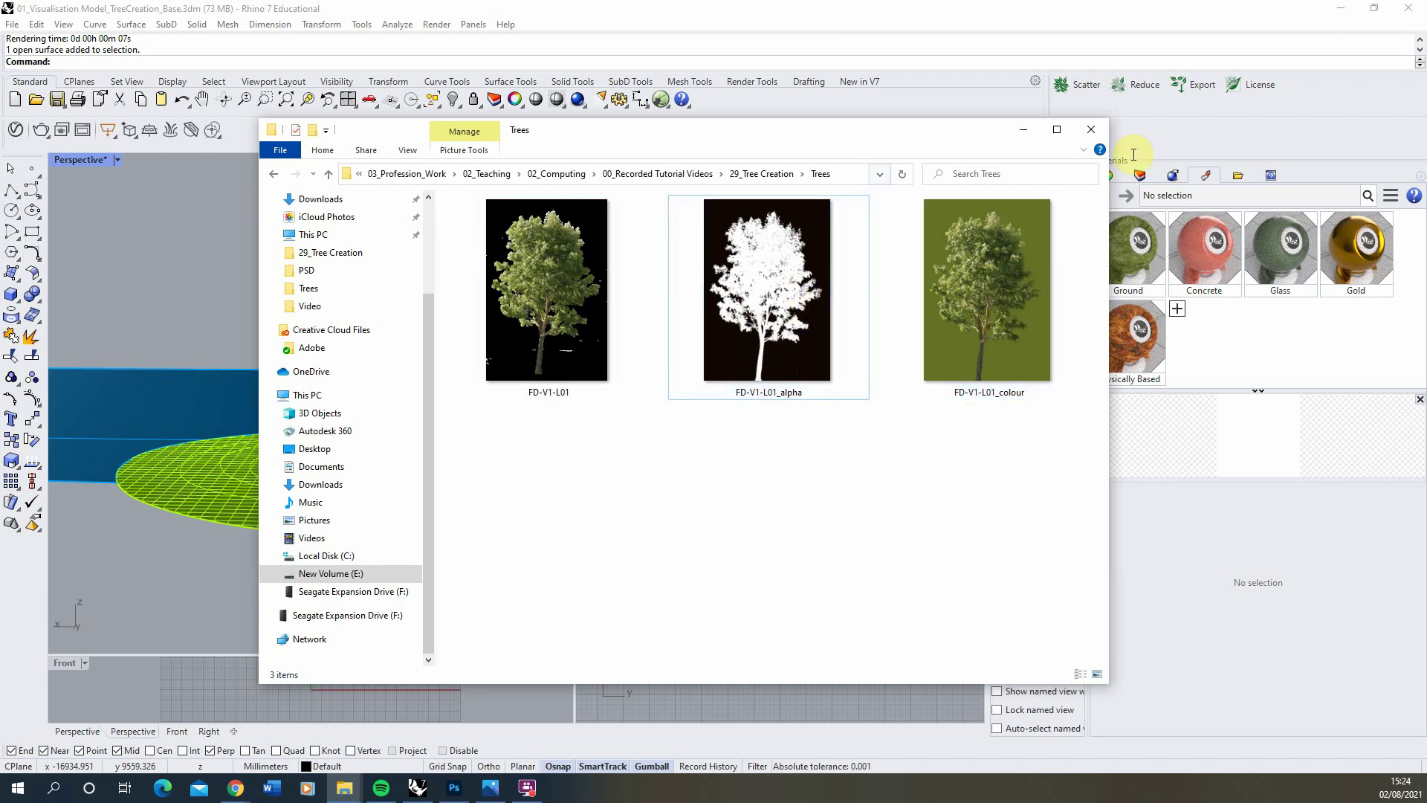
- Draw a vertical plane standing on the ground disc
left_click(1024, 133)
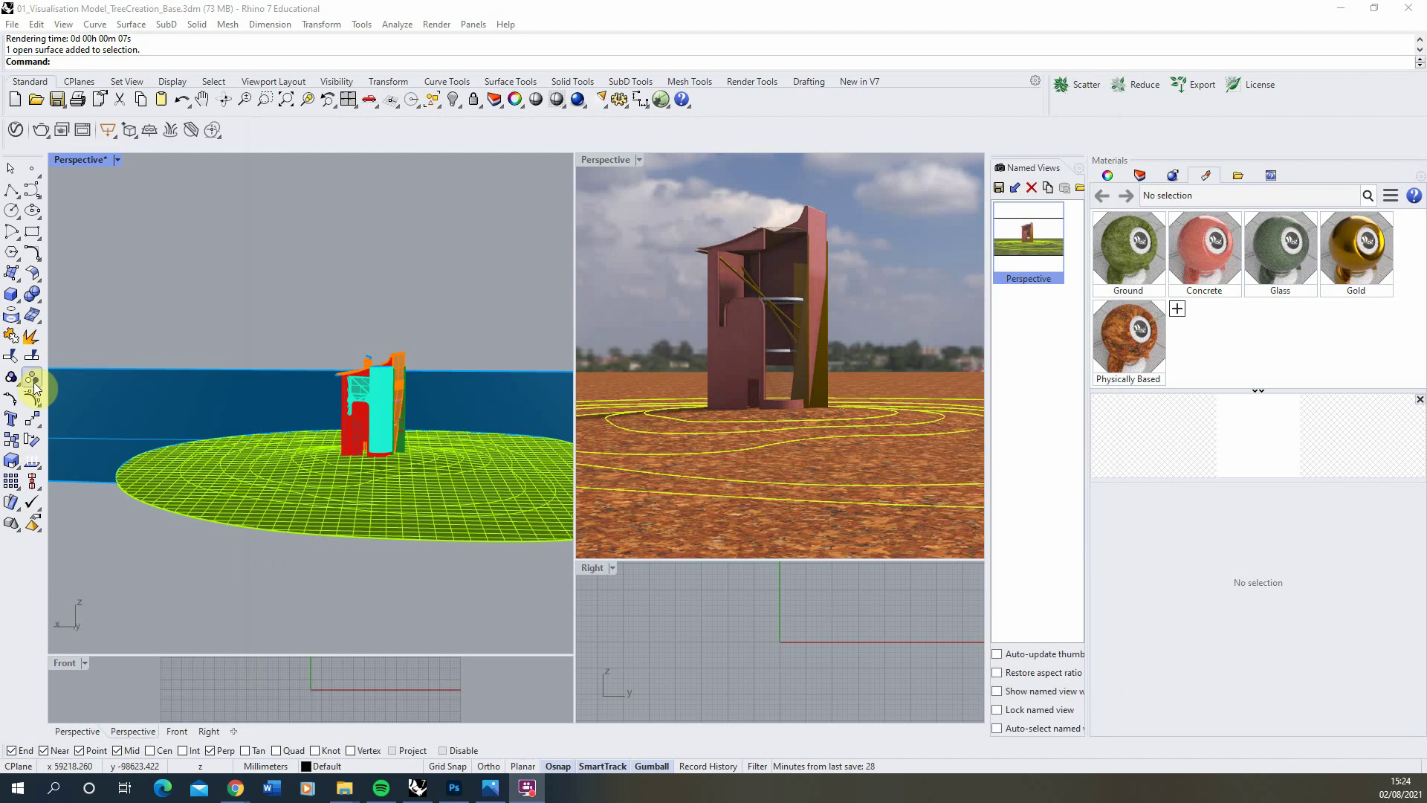
left_click(18, 293)
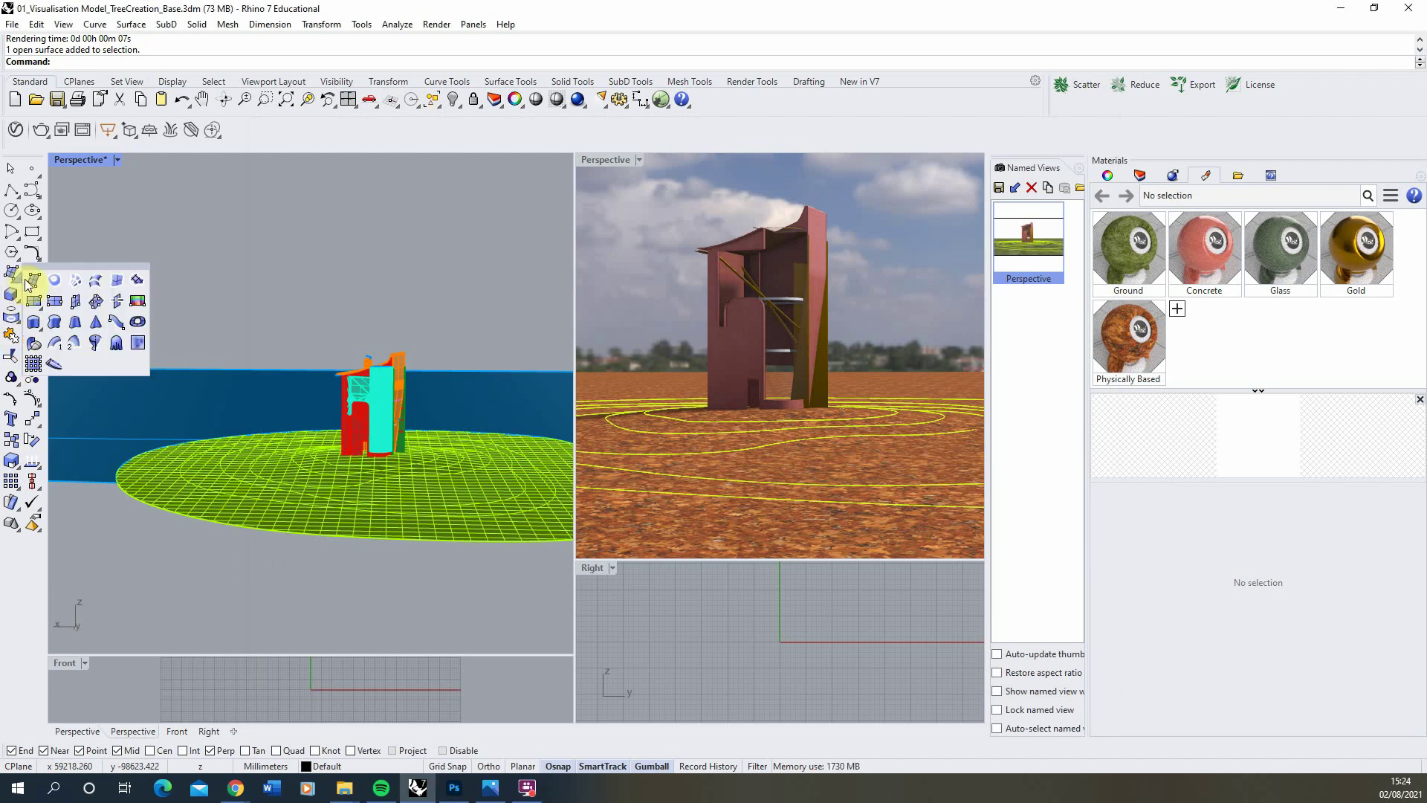
left_click(86, 301)
right_click_drag(287, 494, 261, 508)
left_click(162, 599)
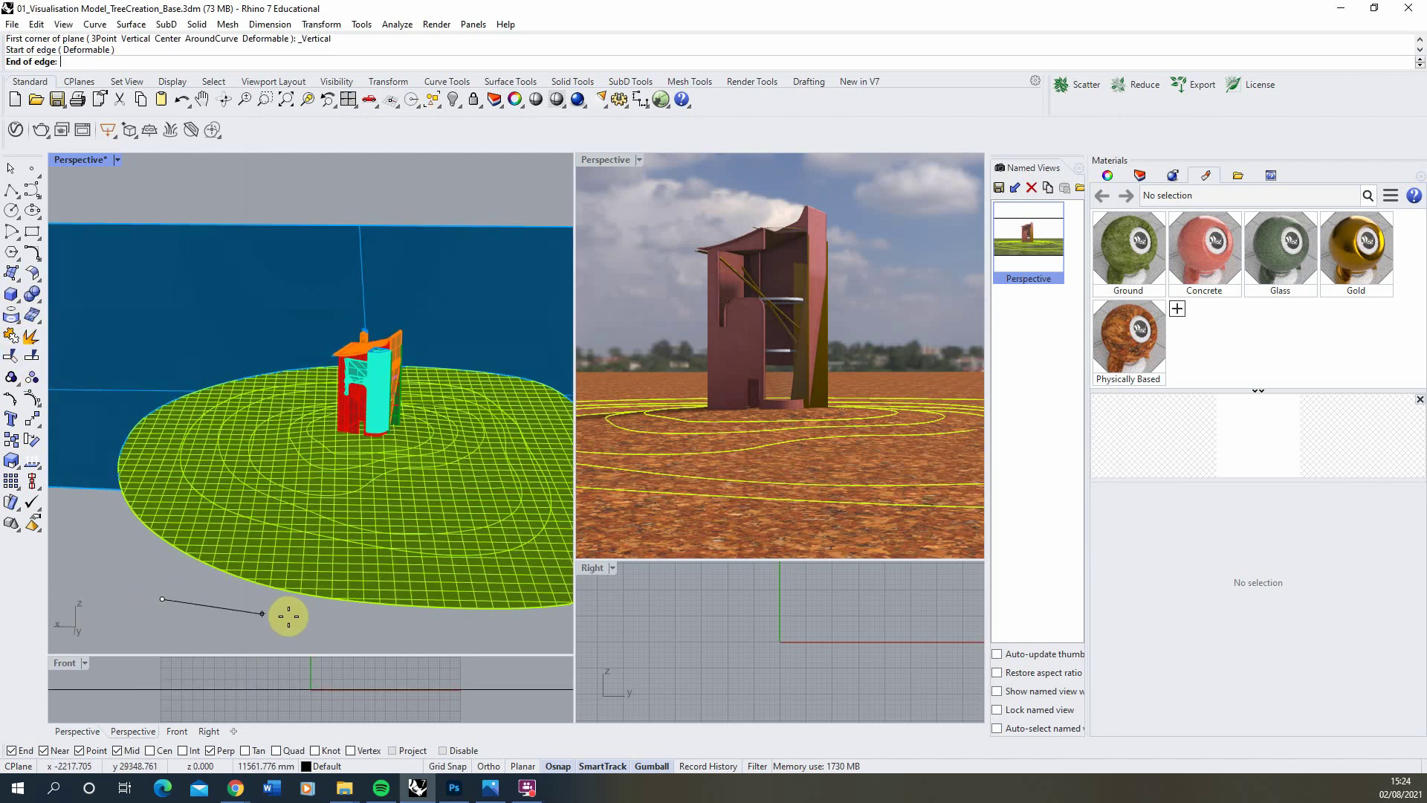
left_click(288, 617)
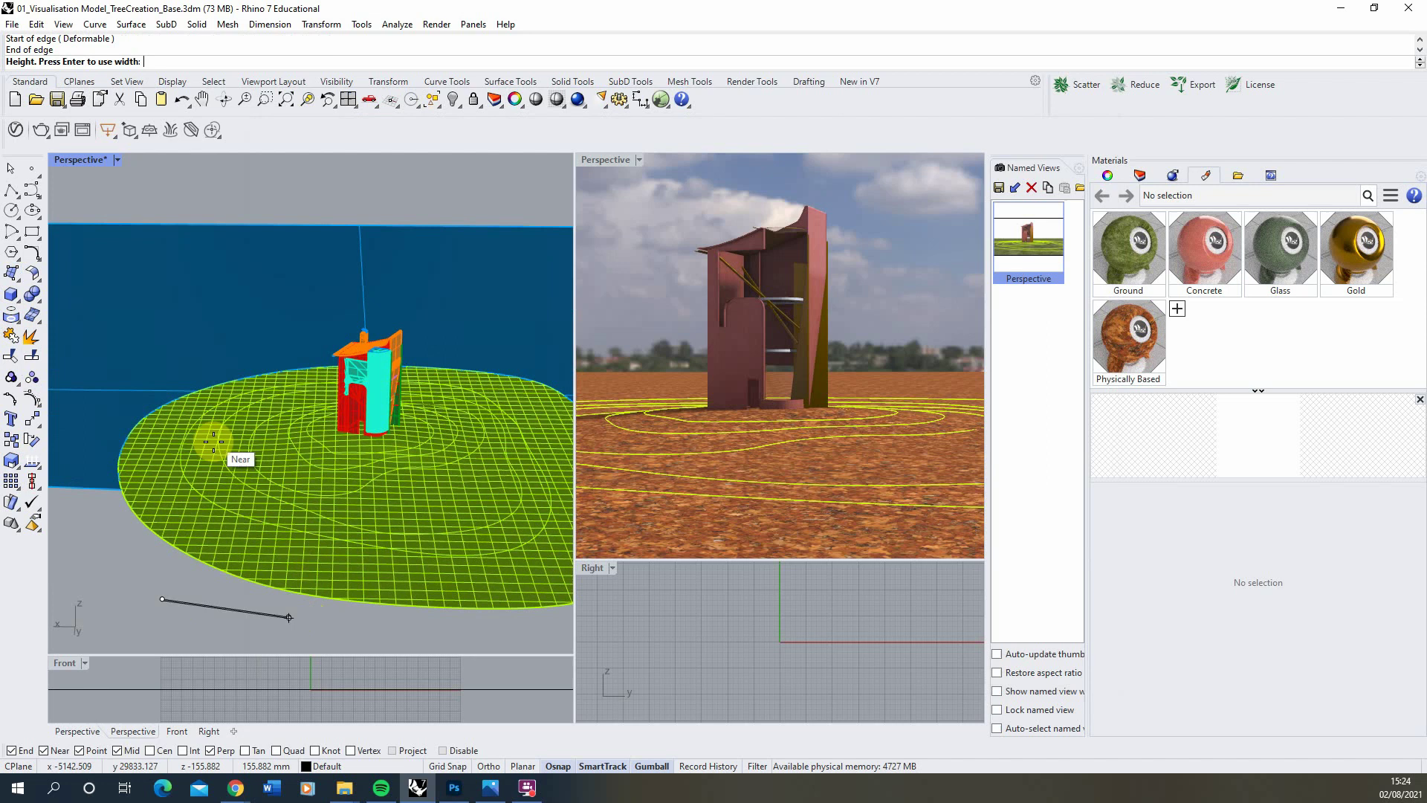
left_click(246, 449)
- Move the plane behind and left of the building and rotate it to face the camera
left_click(245, 494)
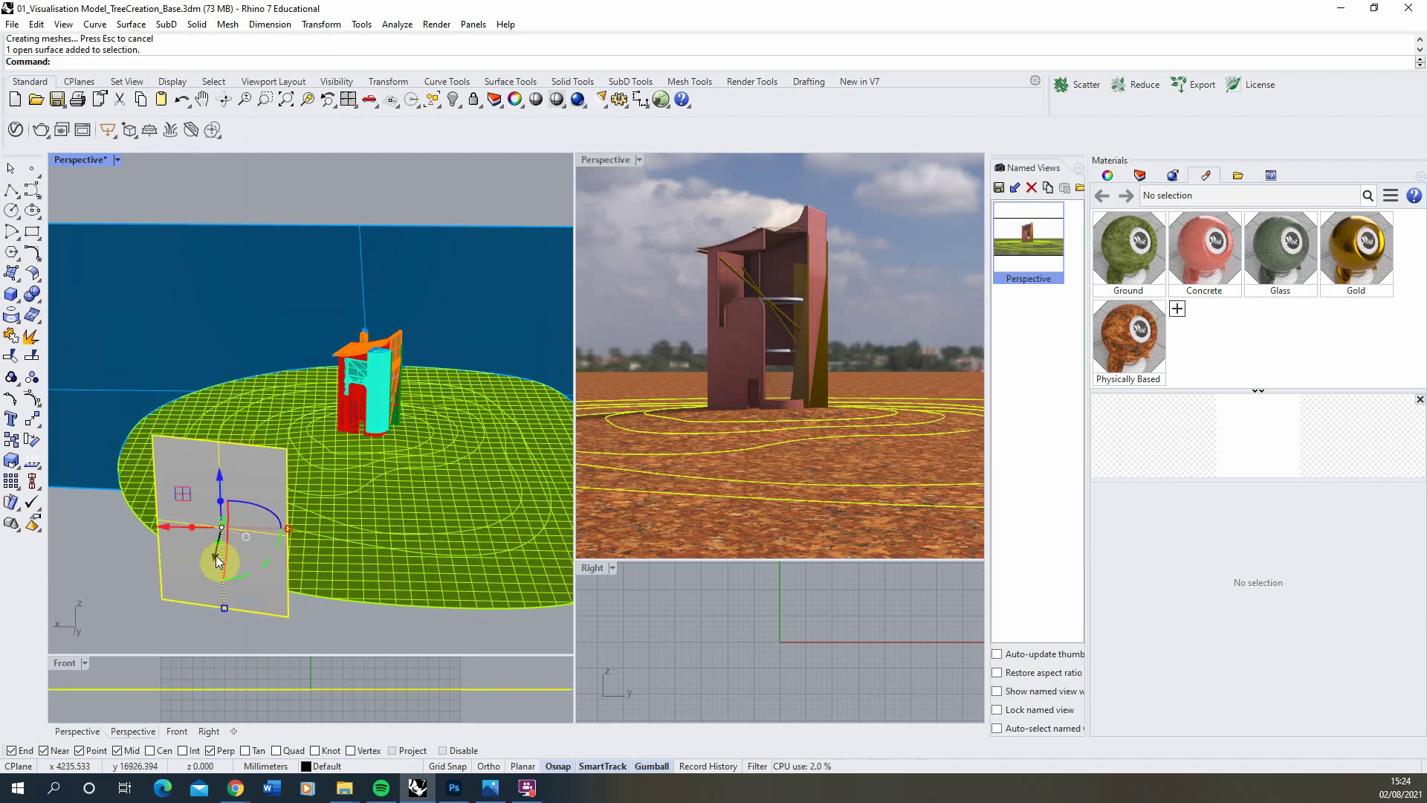
left_click_drag(216, 556, 327, 421)
right_click_drag(327, 422, 332, 477)
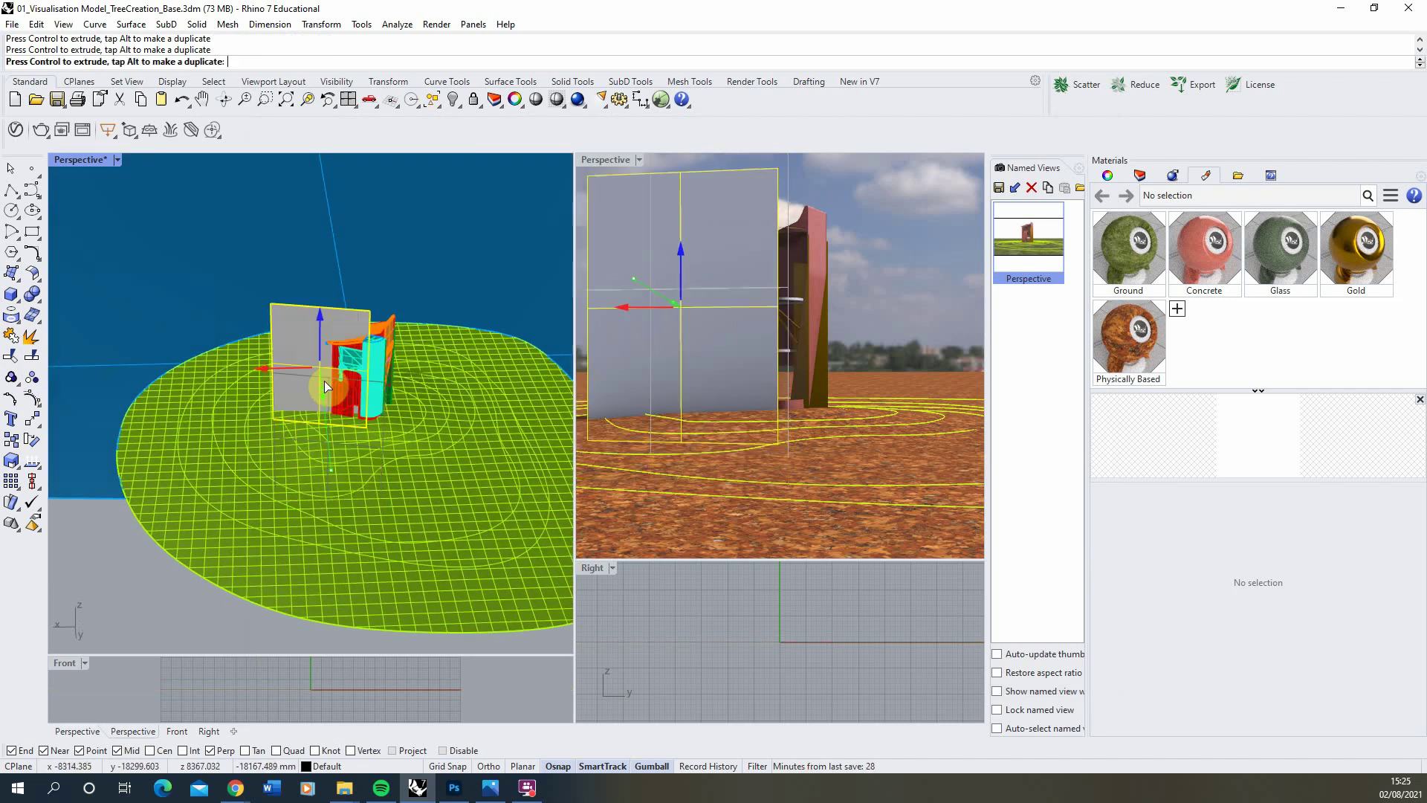
left_click_drag(325, 386, 255, 325)
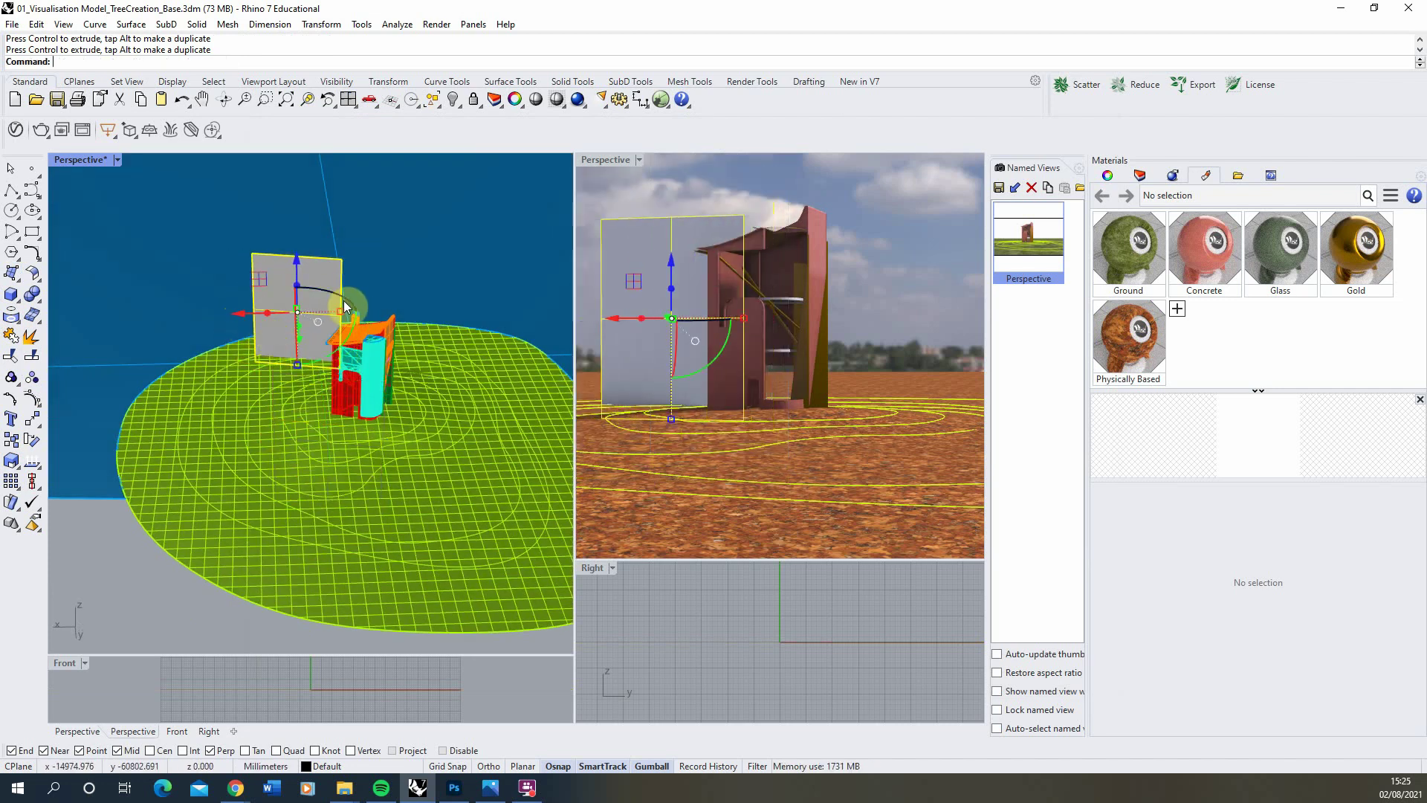
left_click_drag(343, 300, 339, 291)
left_click(140, 600)
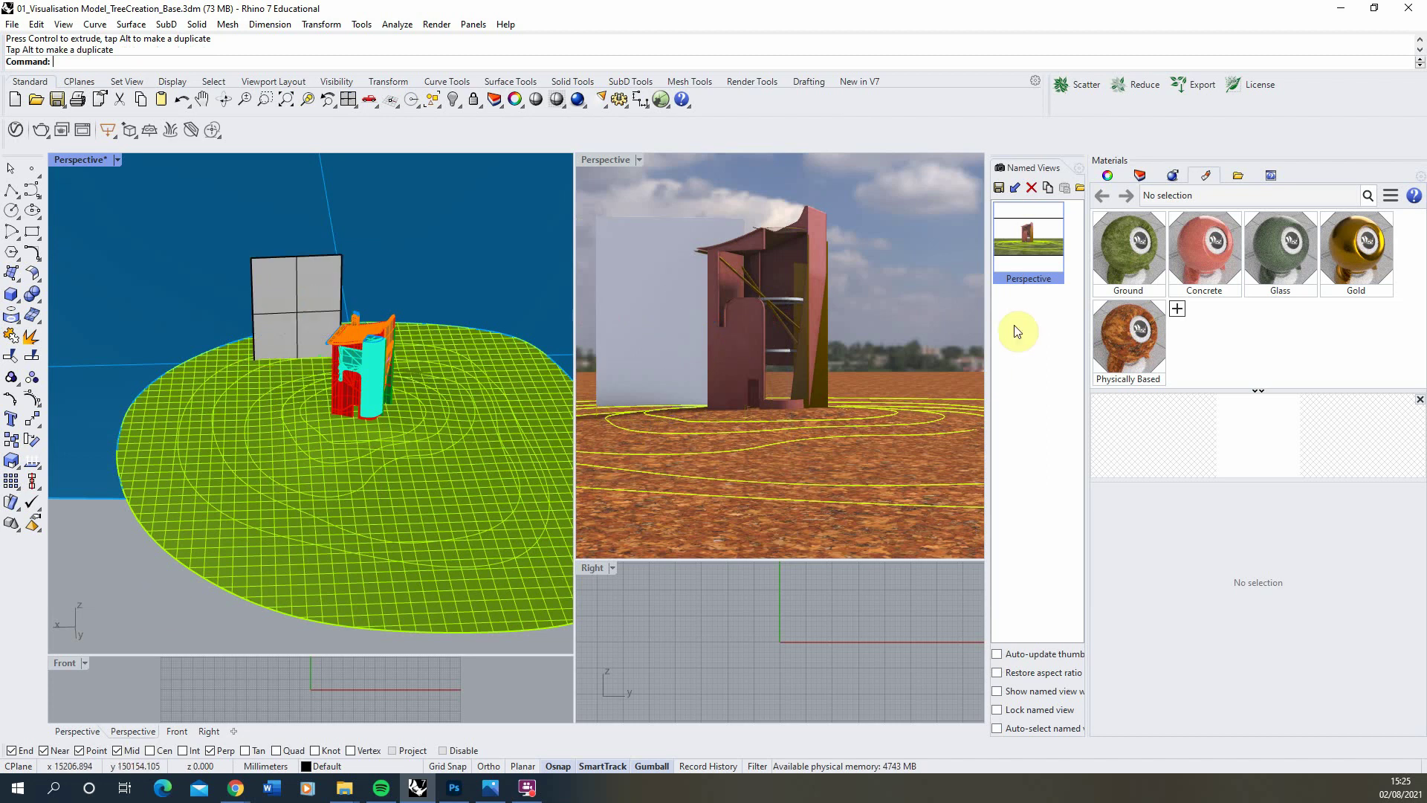
- Create a new Physically Based material named tree_1
left_click(1178, 309)
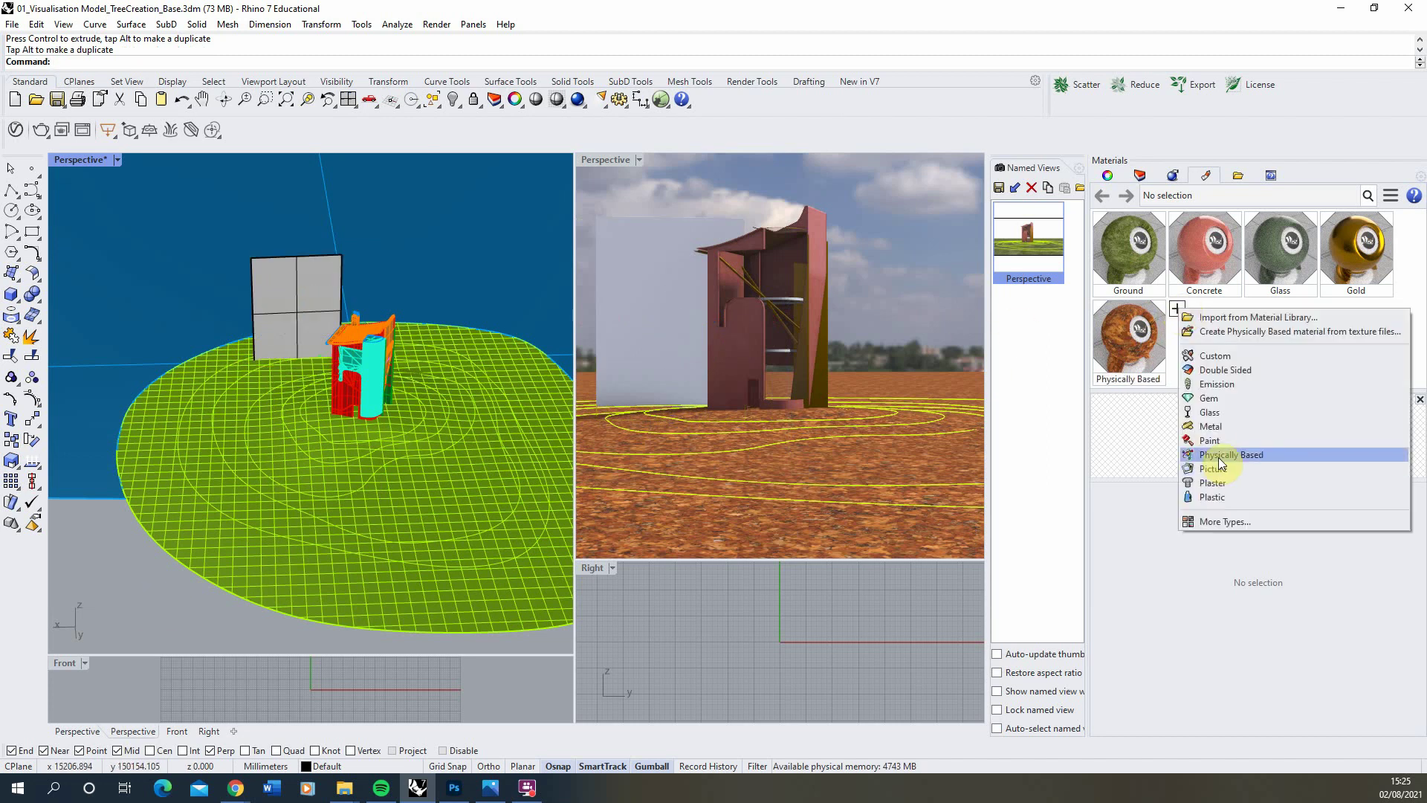
left_click(1228, 453)
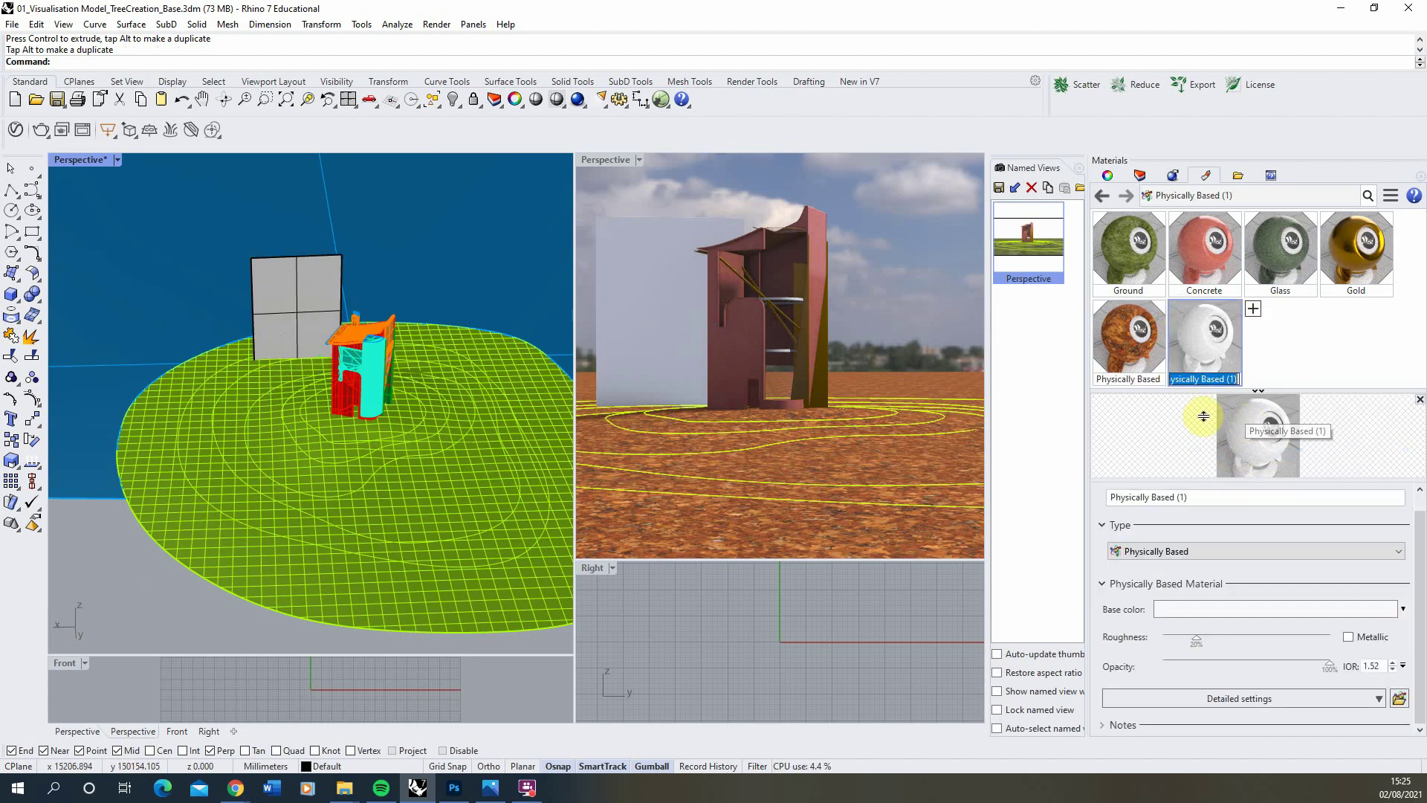
type("tree_1")
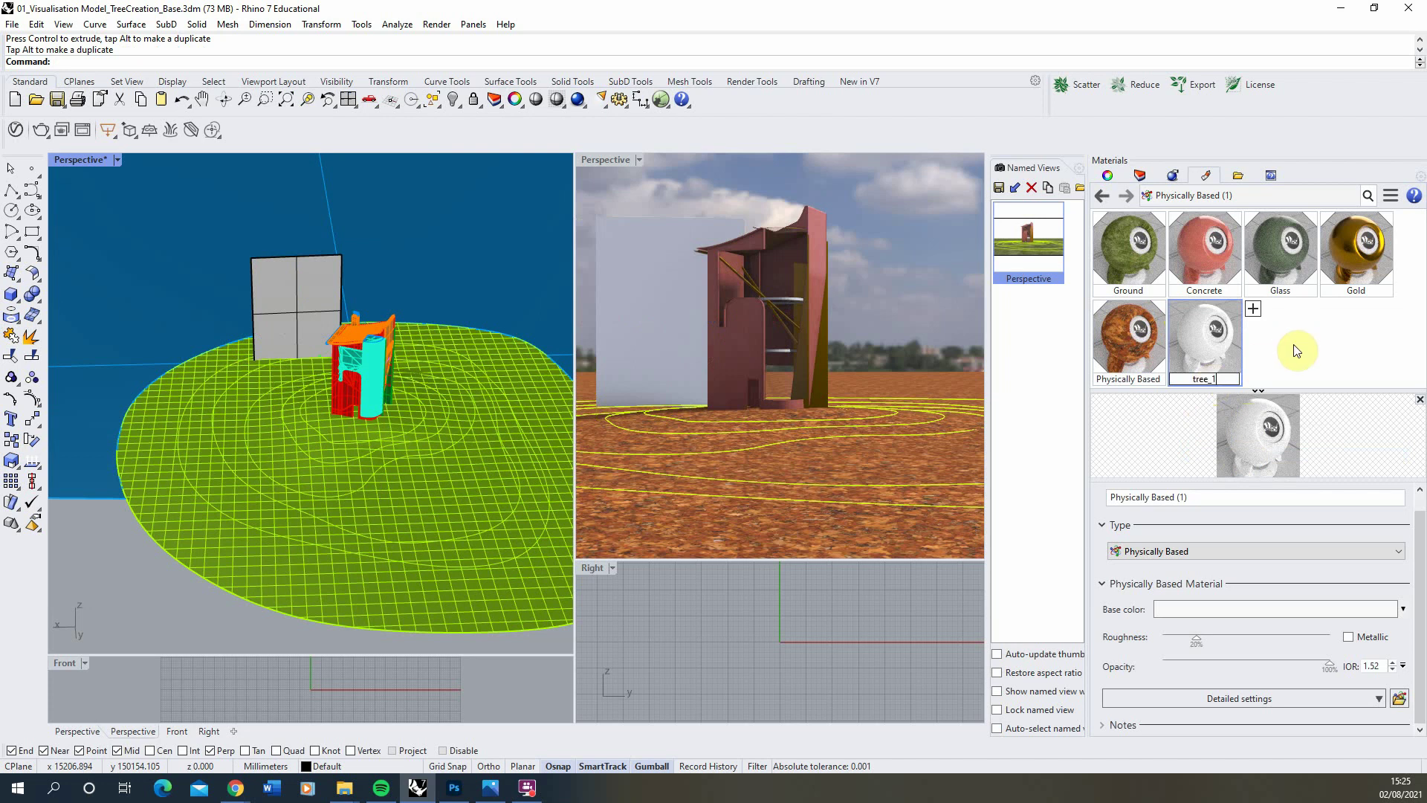
left_click(1297, 350)
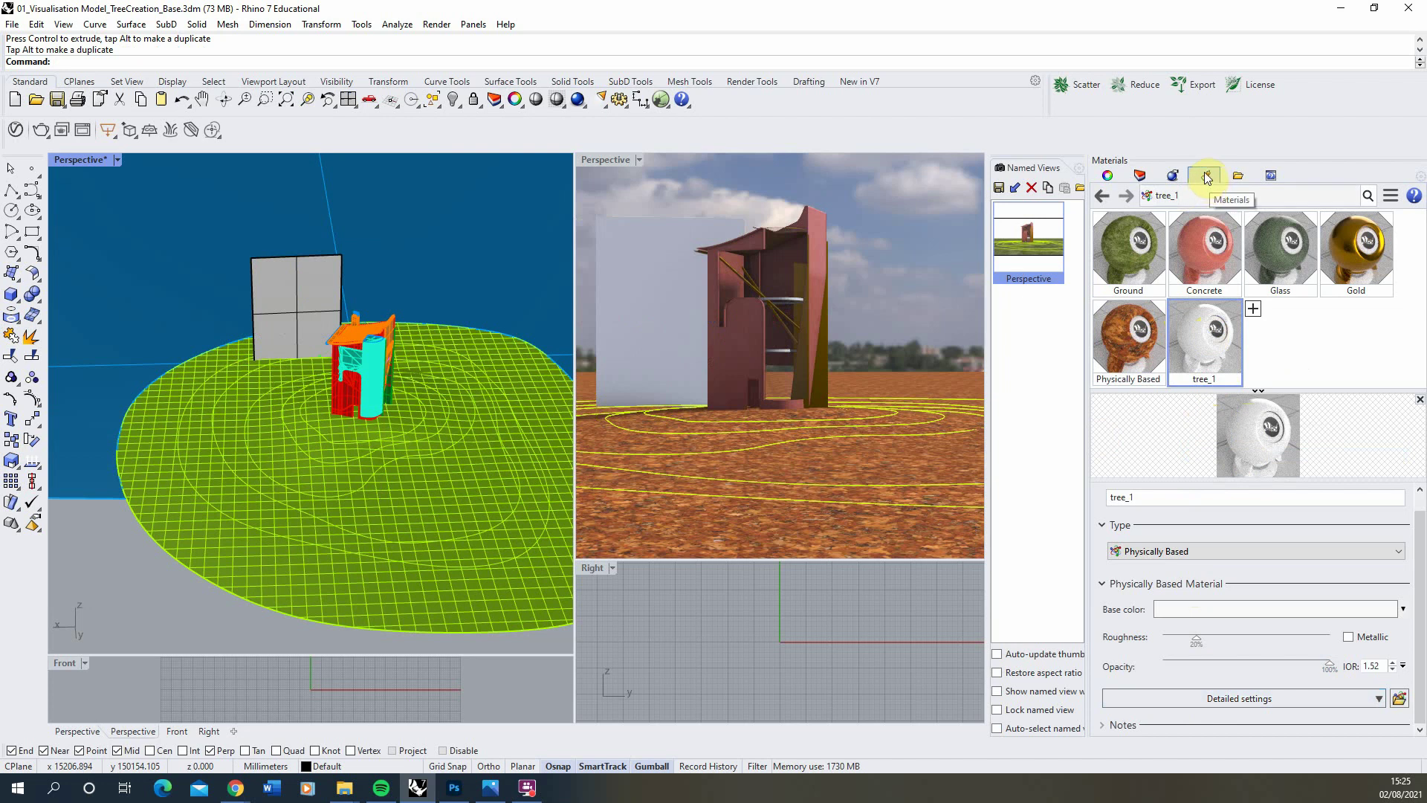
- Use FD-V1-L01_colour as tree_1's base colour texture and select the grey plane
left_click(1256, 698)
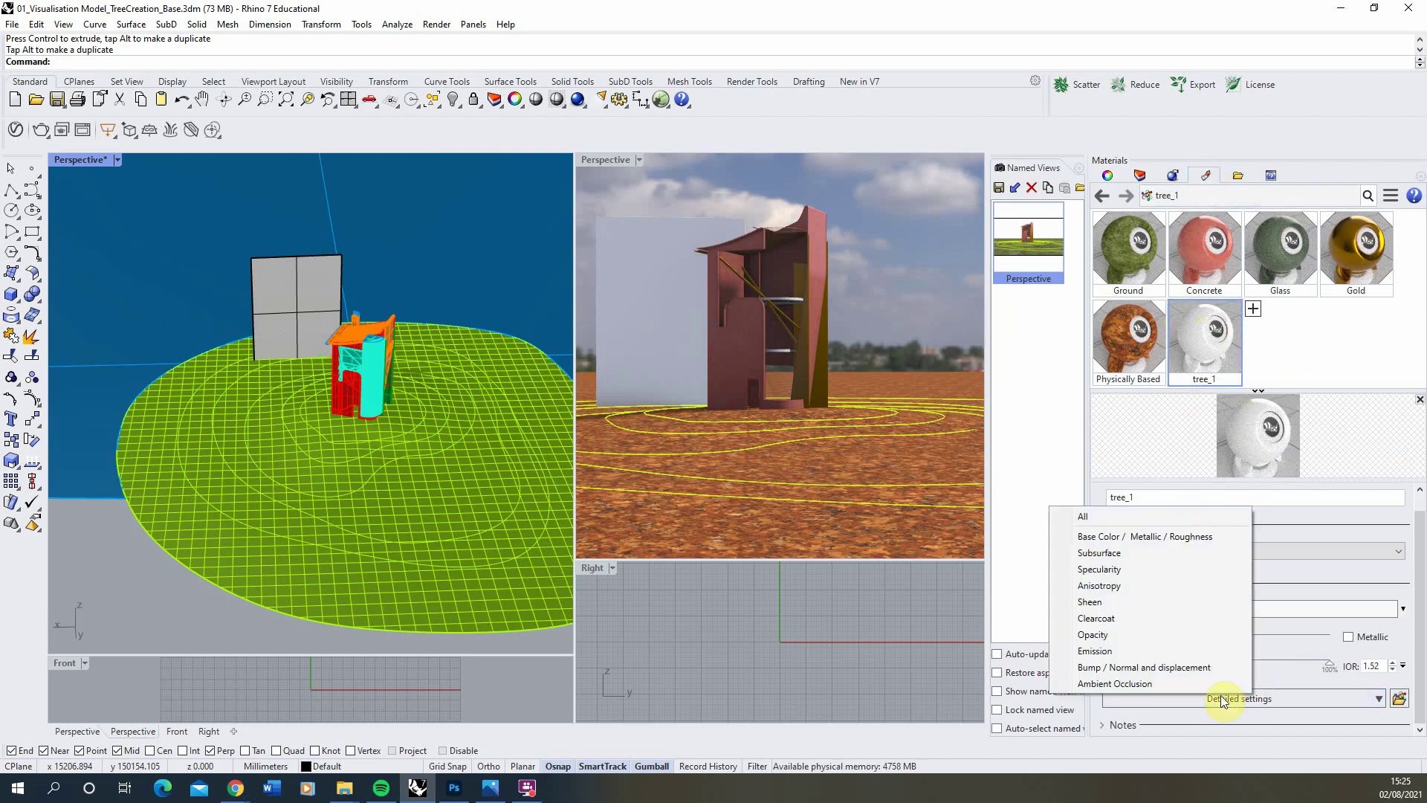
left_click(1120, 537)
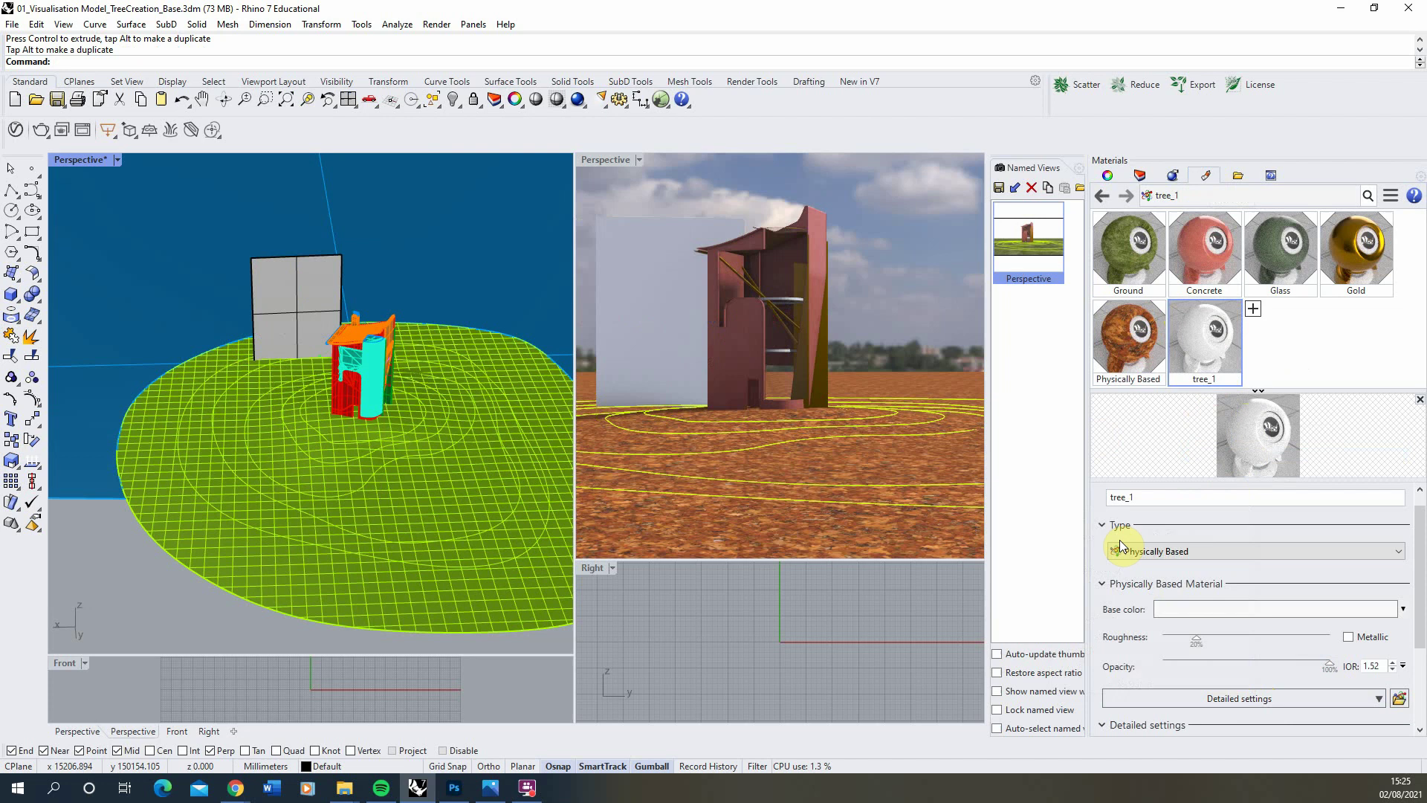
scroll(1249, 590, "down", 4)
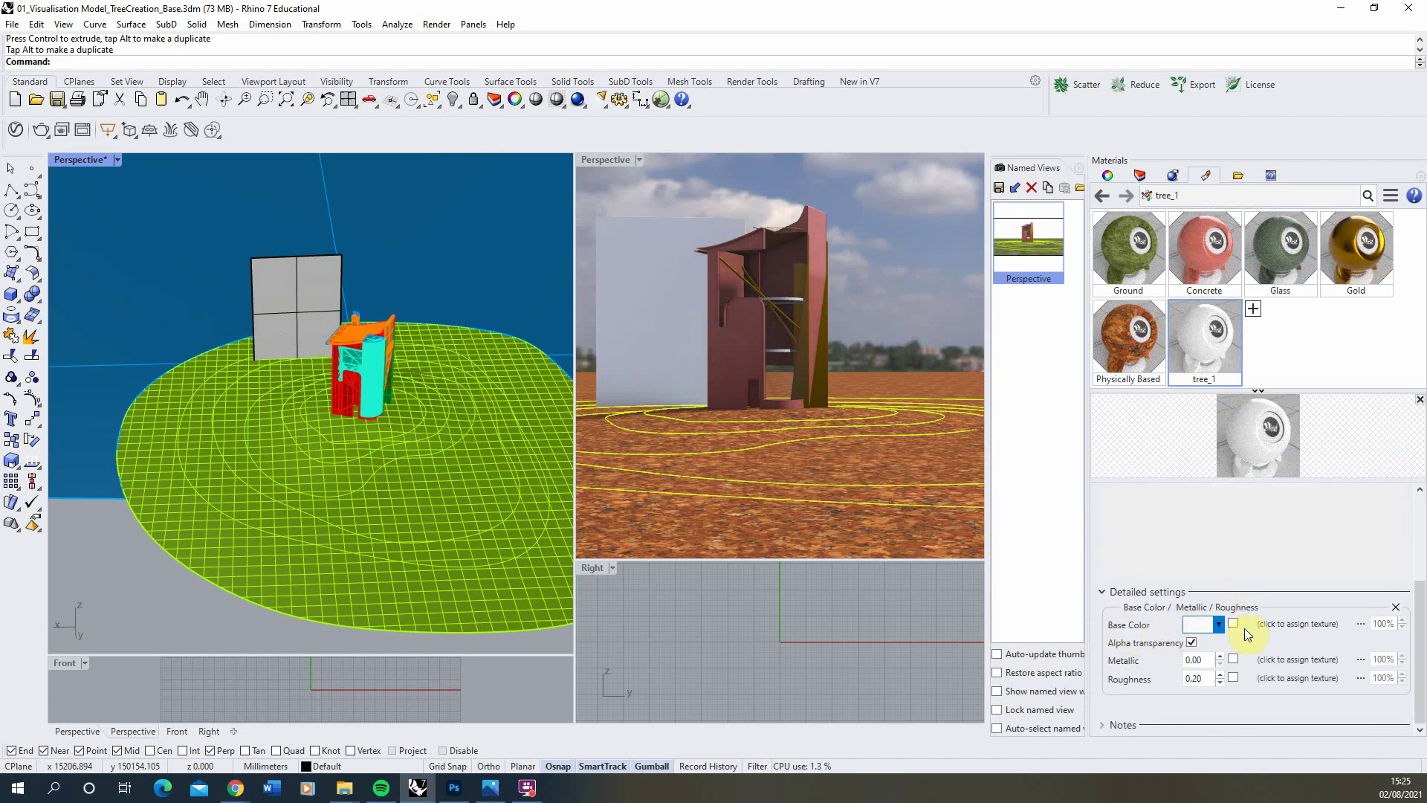
left_click(1288, 628)
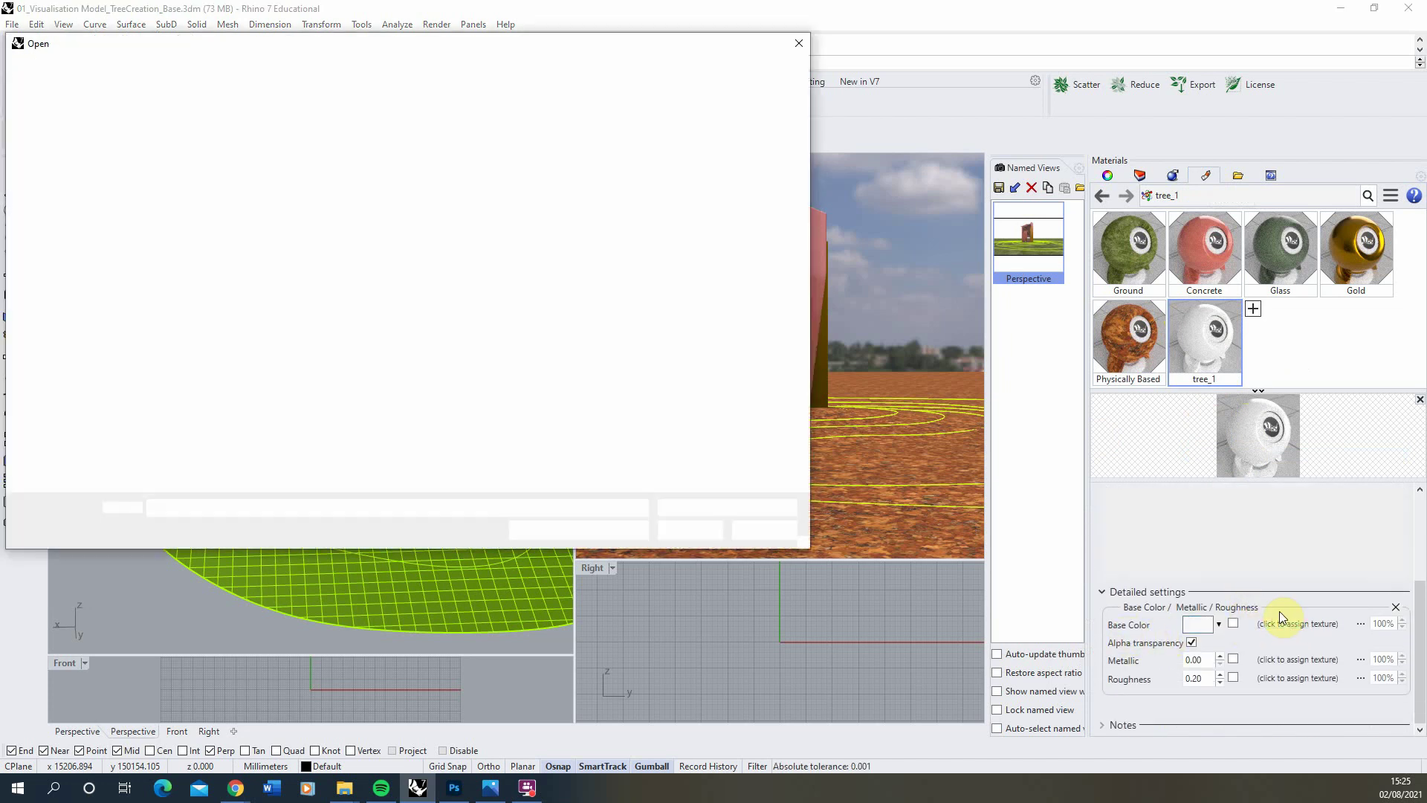
left_click(445, 153)
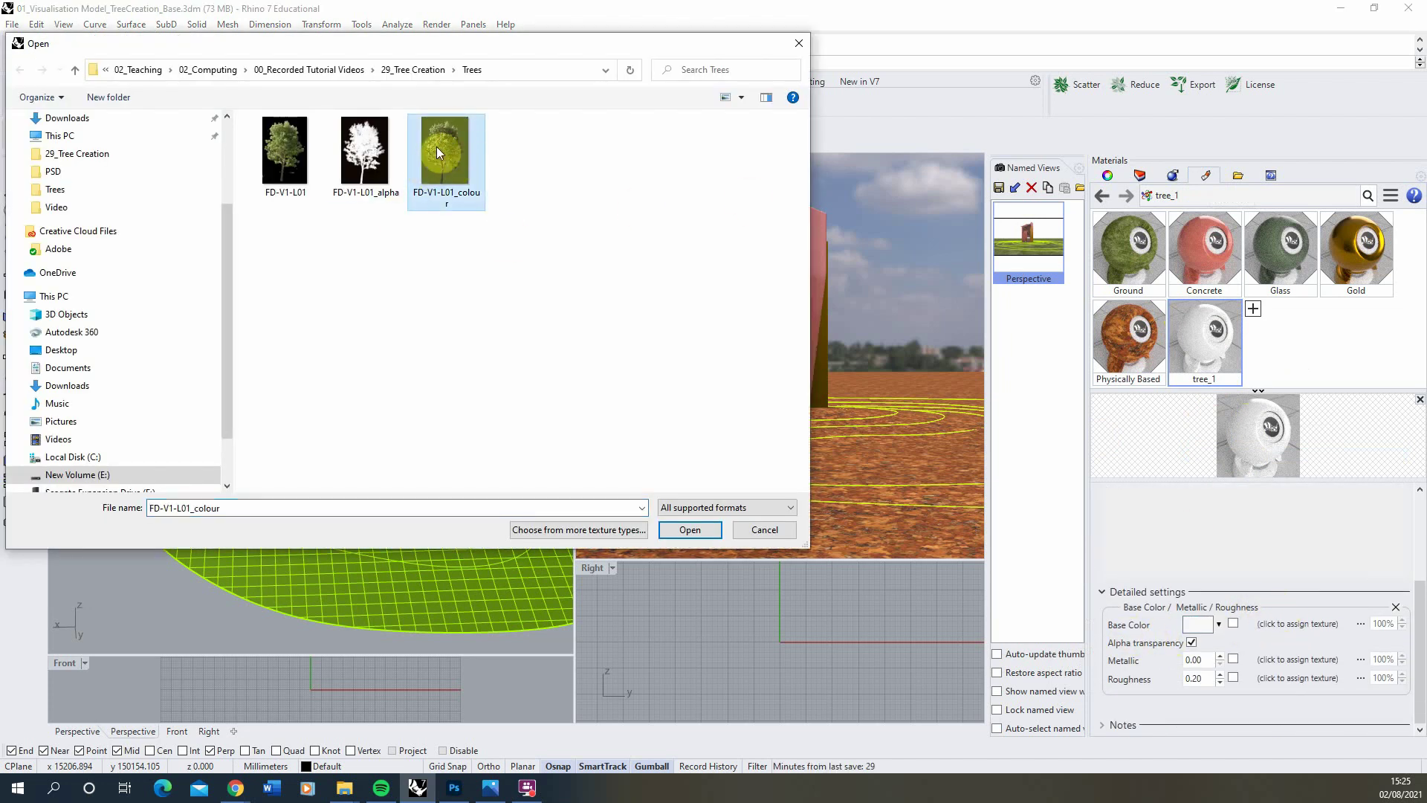
left_click(697, 532)
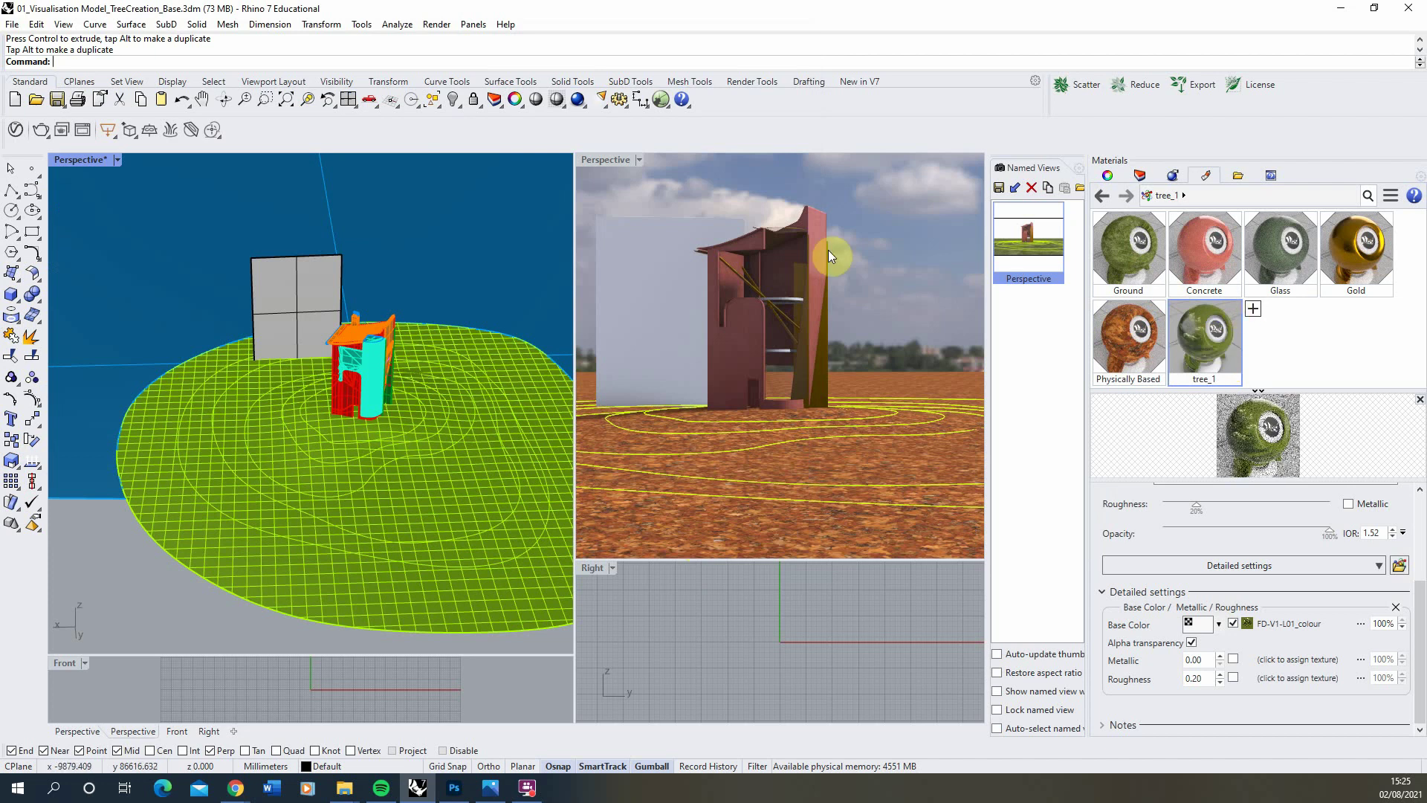
left_click(271, 294)
- Assign the tree_1 material to the selected plane and deselect it
right_click(1219, 338)
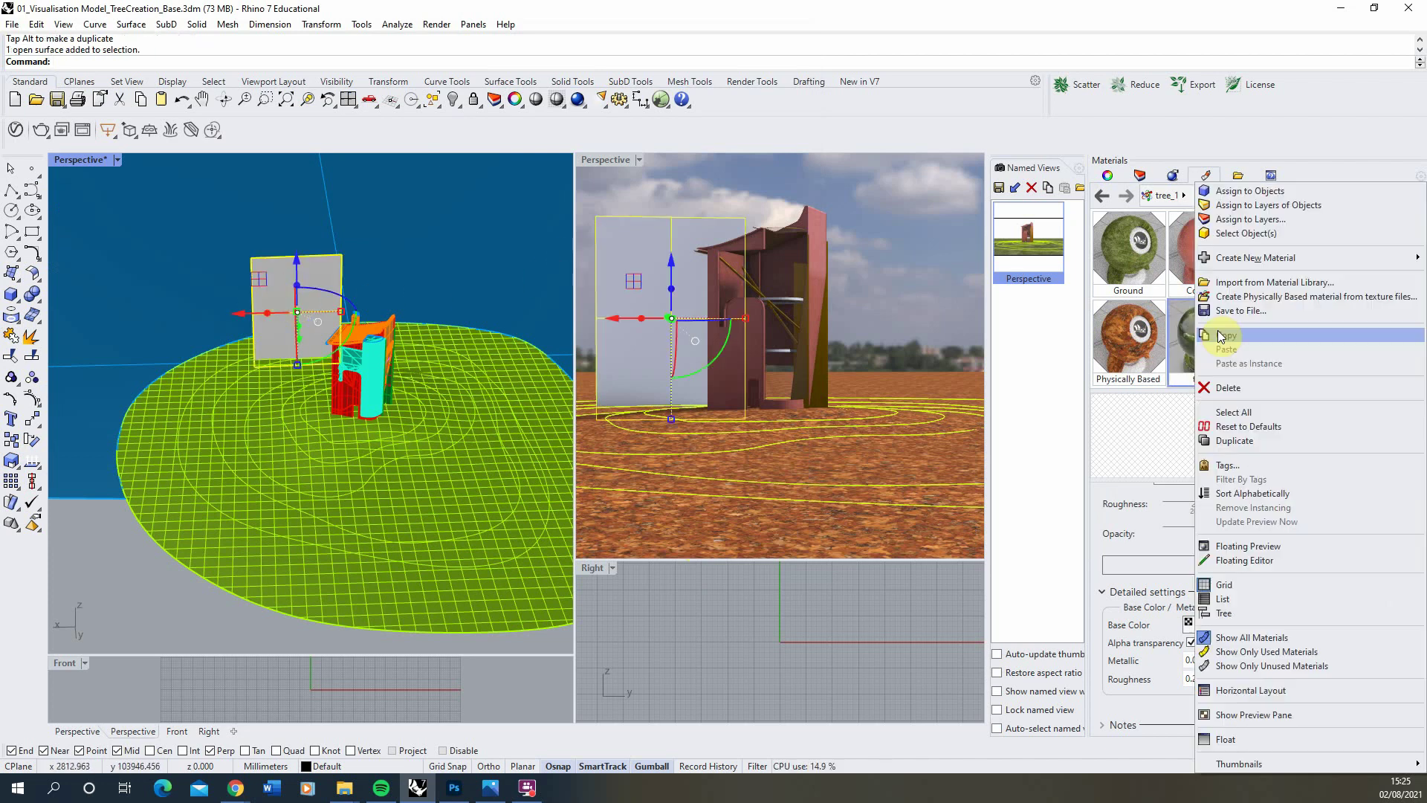
left_click(1240, 187)
left_click(695, 342)
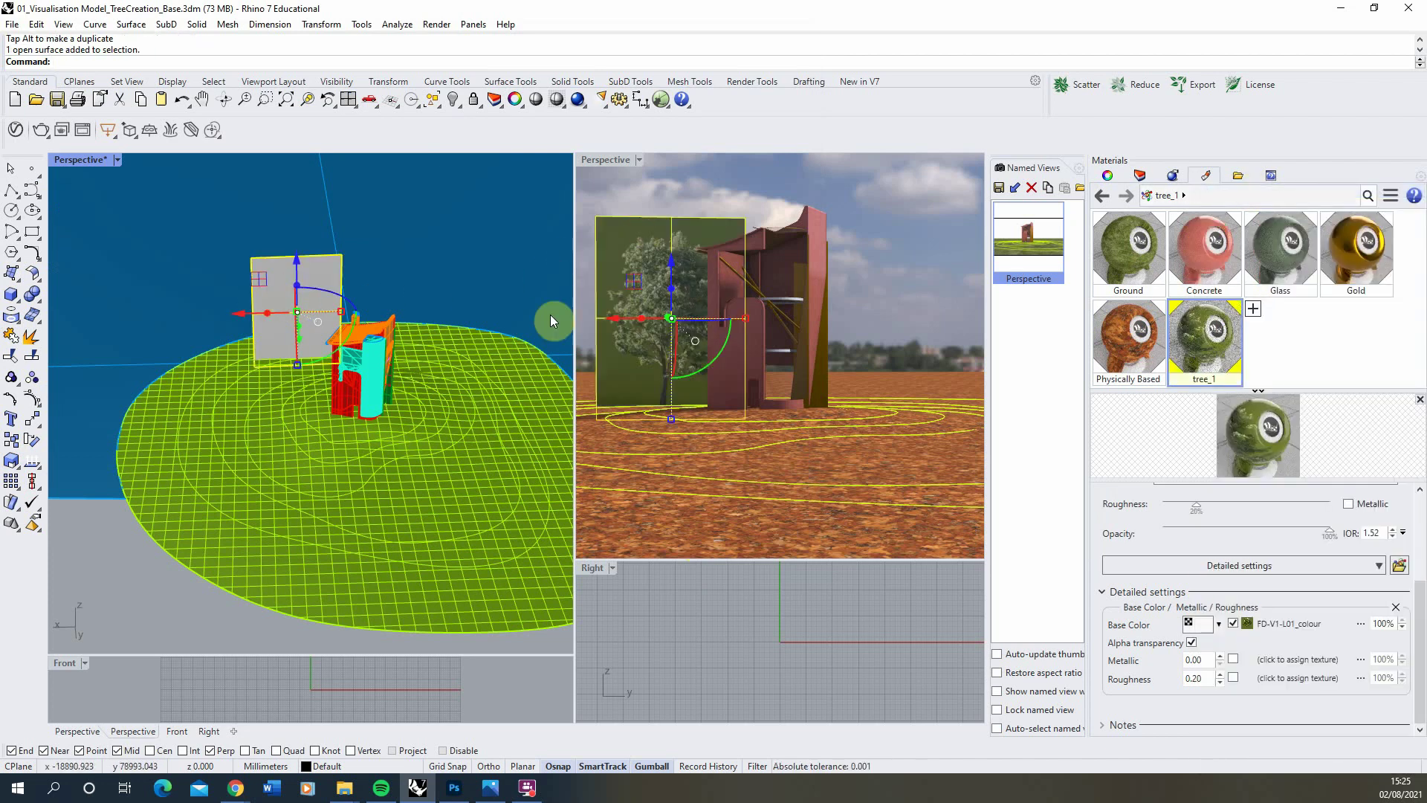
left_click(155, 586)
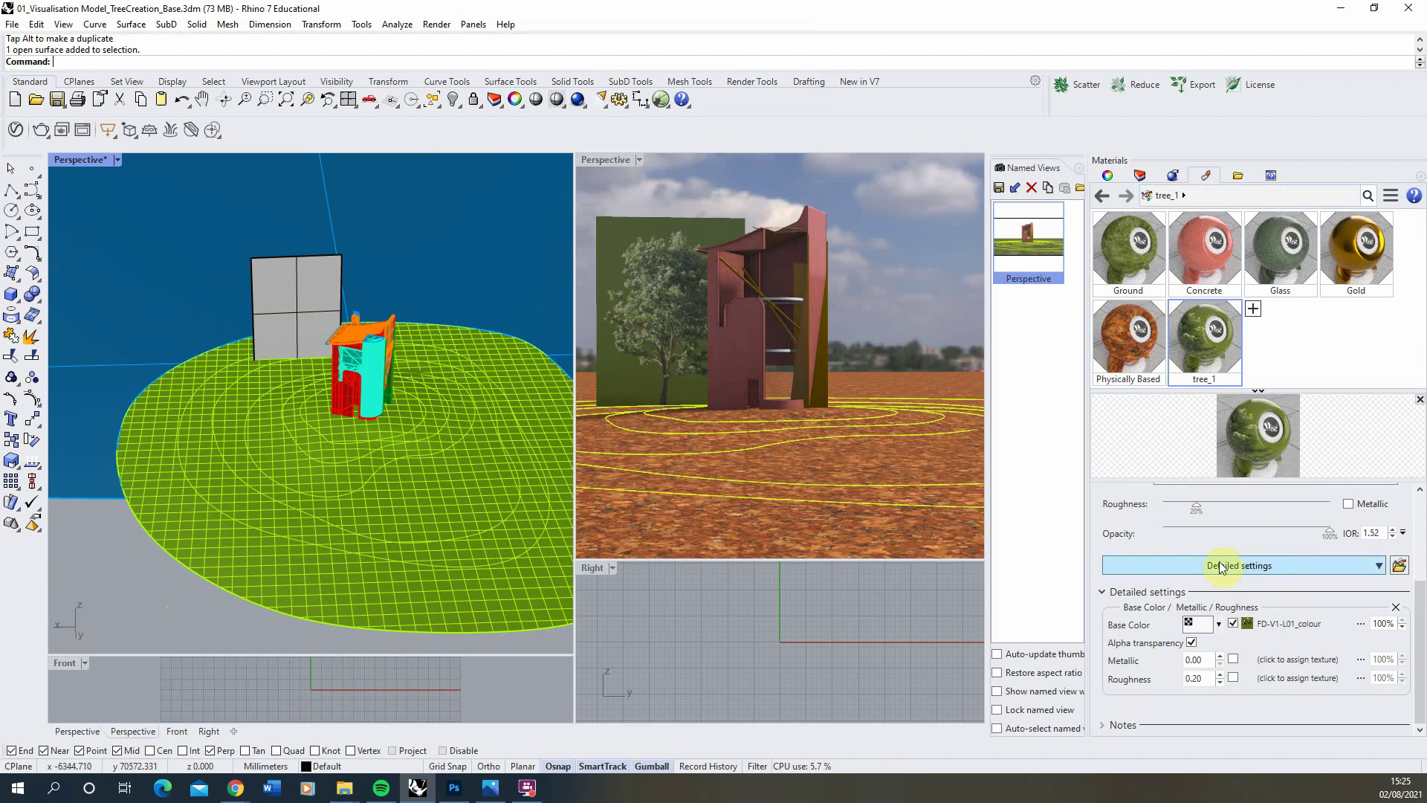
- Add Opacity to the tree_1 material with an amount of 1.00
left_click(1243, 568)
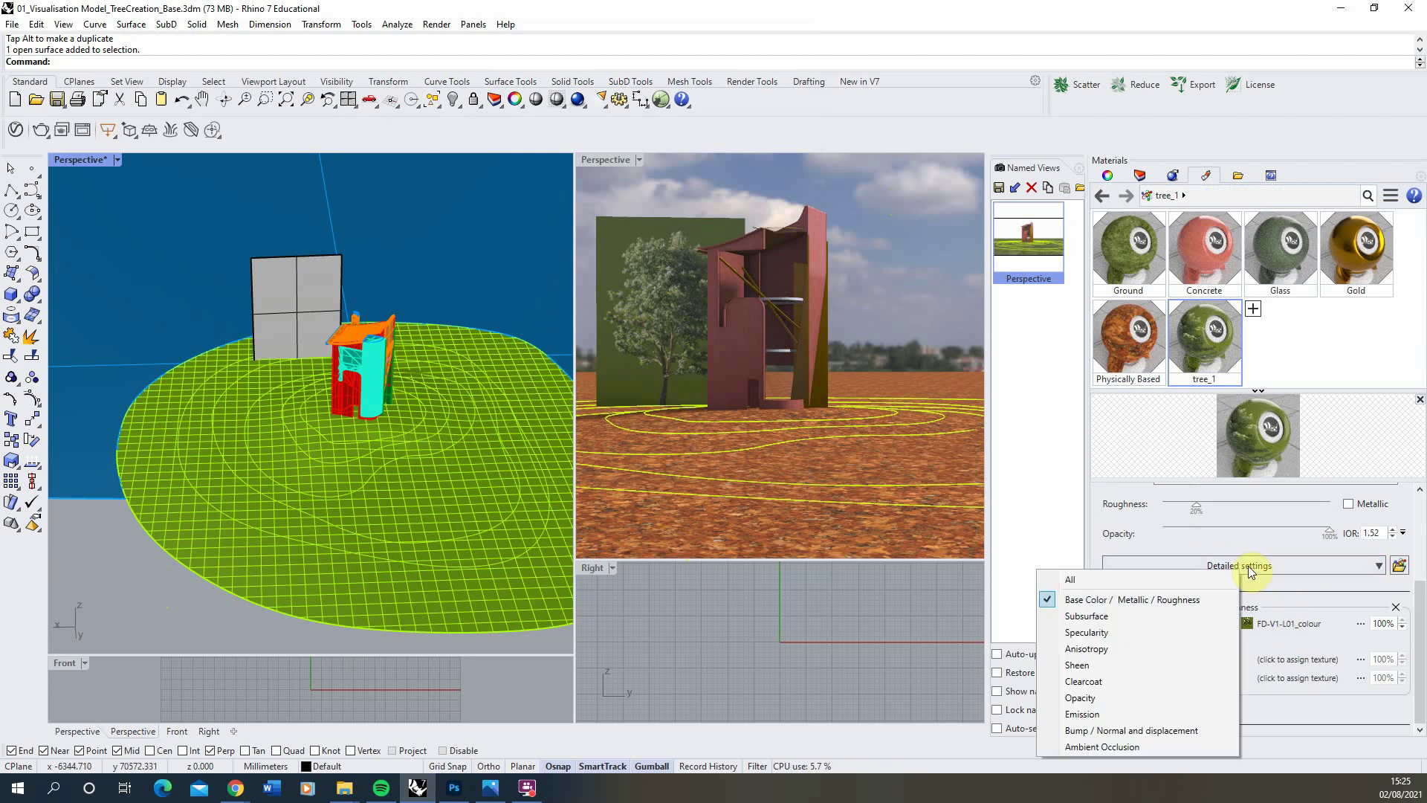
left_click(1110, 699)
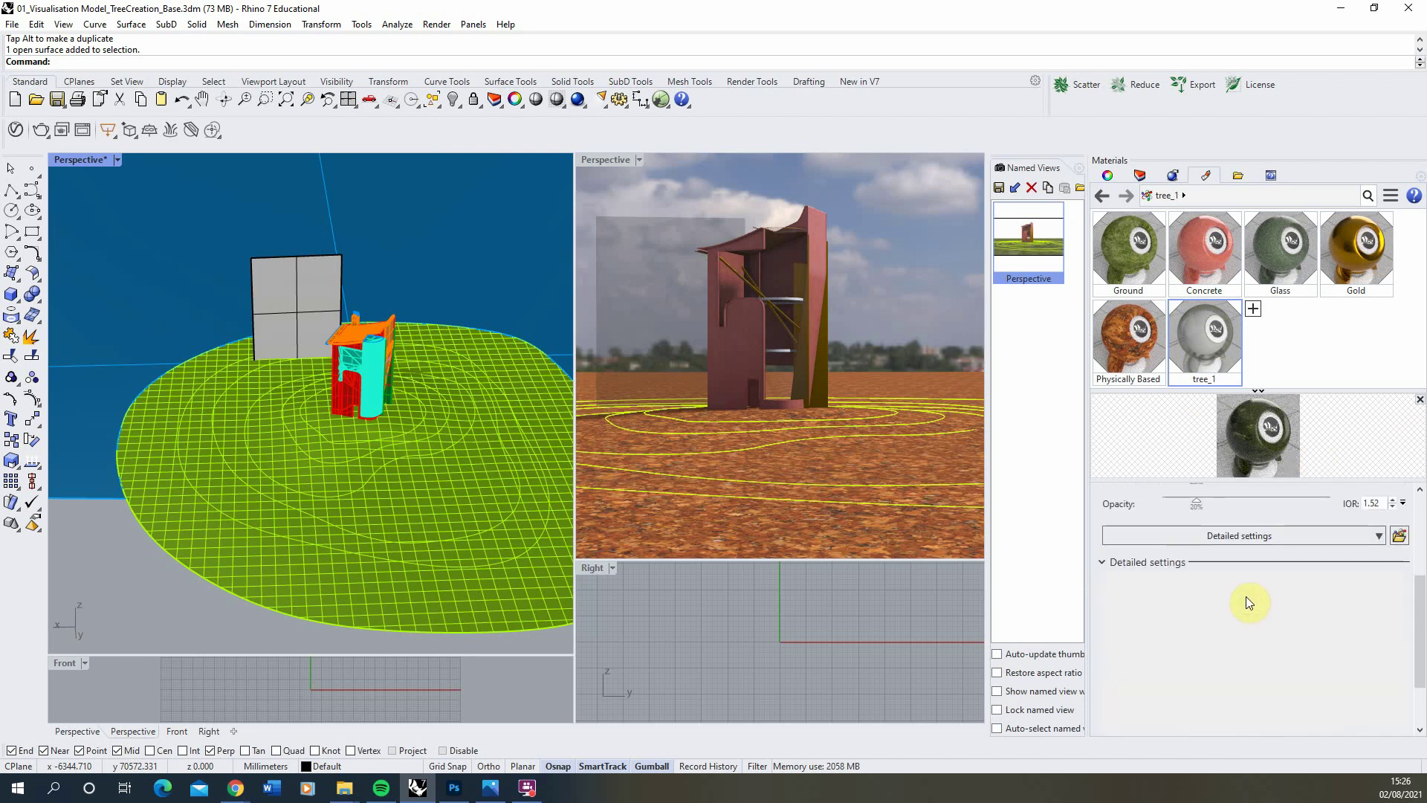
scroll(1246, 596, "down", 1)
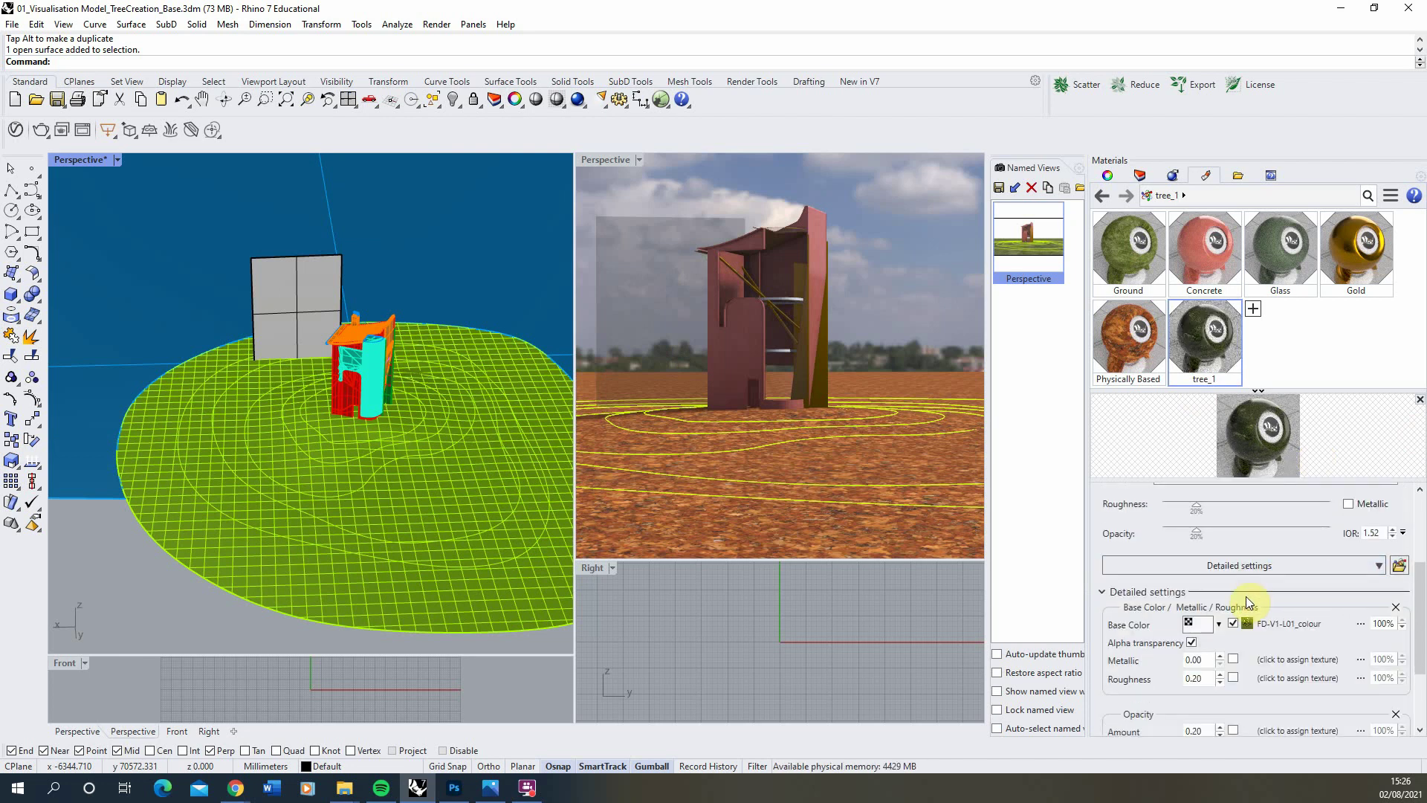
scroll(1240, 615, "down", 3)
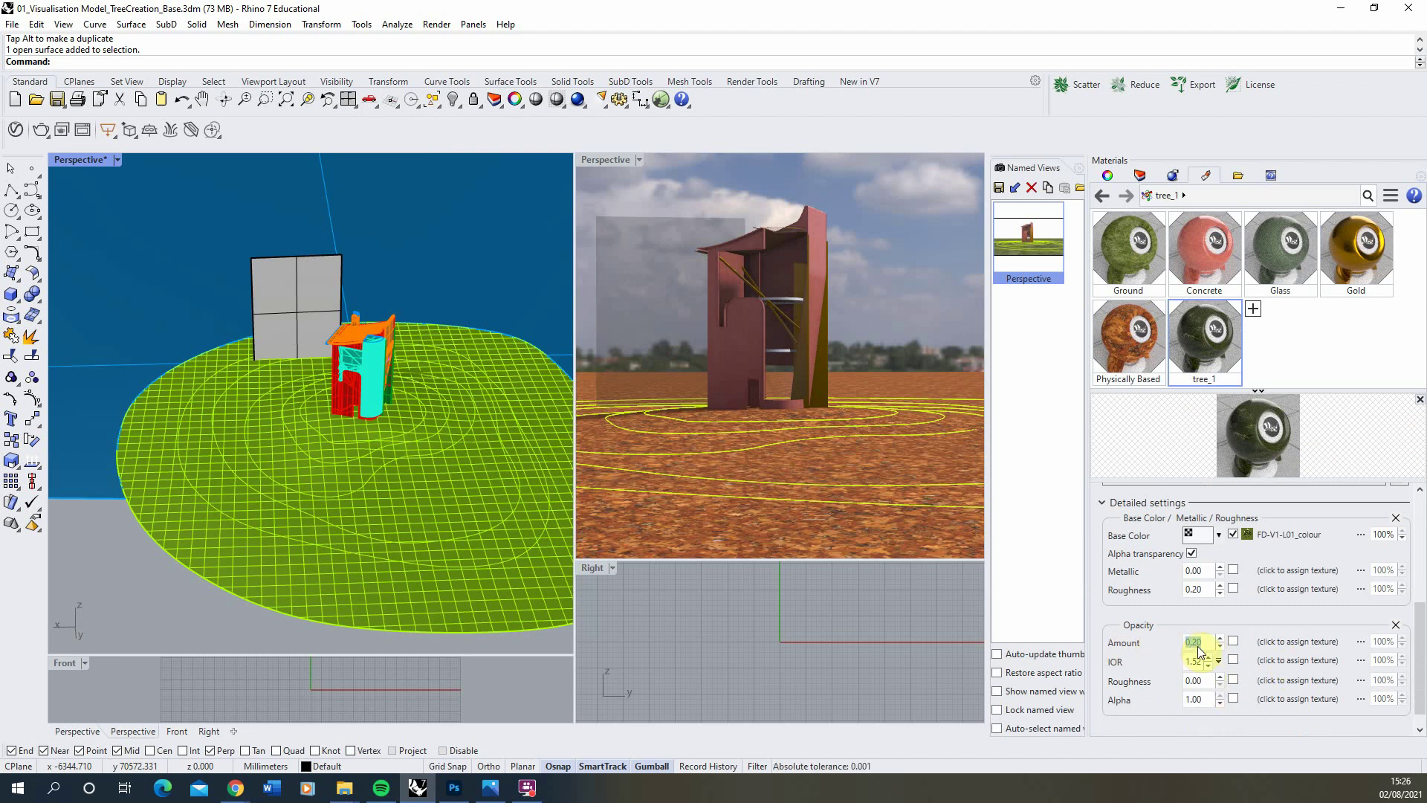
type("1")
left_click(1210, 680)
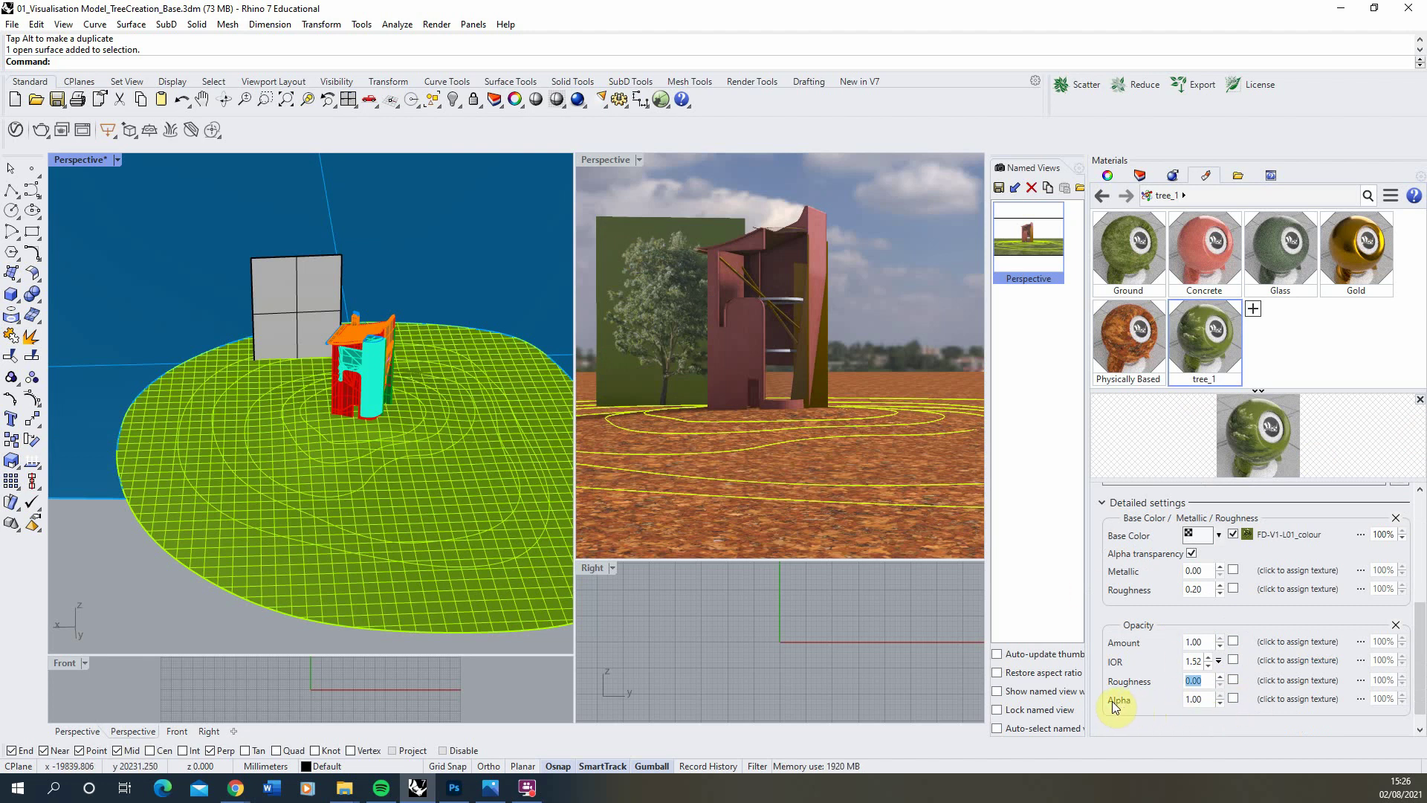
- Assign FD-V1-L01_alpha as the opacity alpha texture and select the tree plane
left_click(1284, 701)
left_click(380, 165)
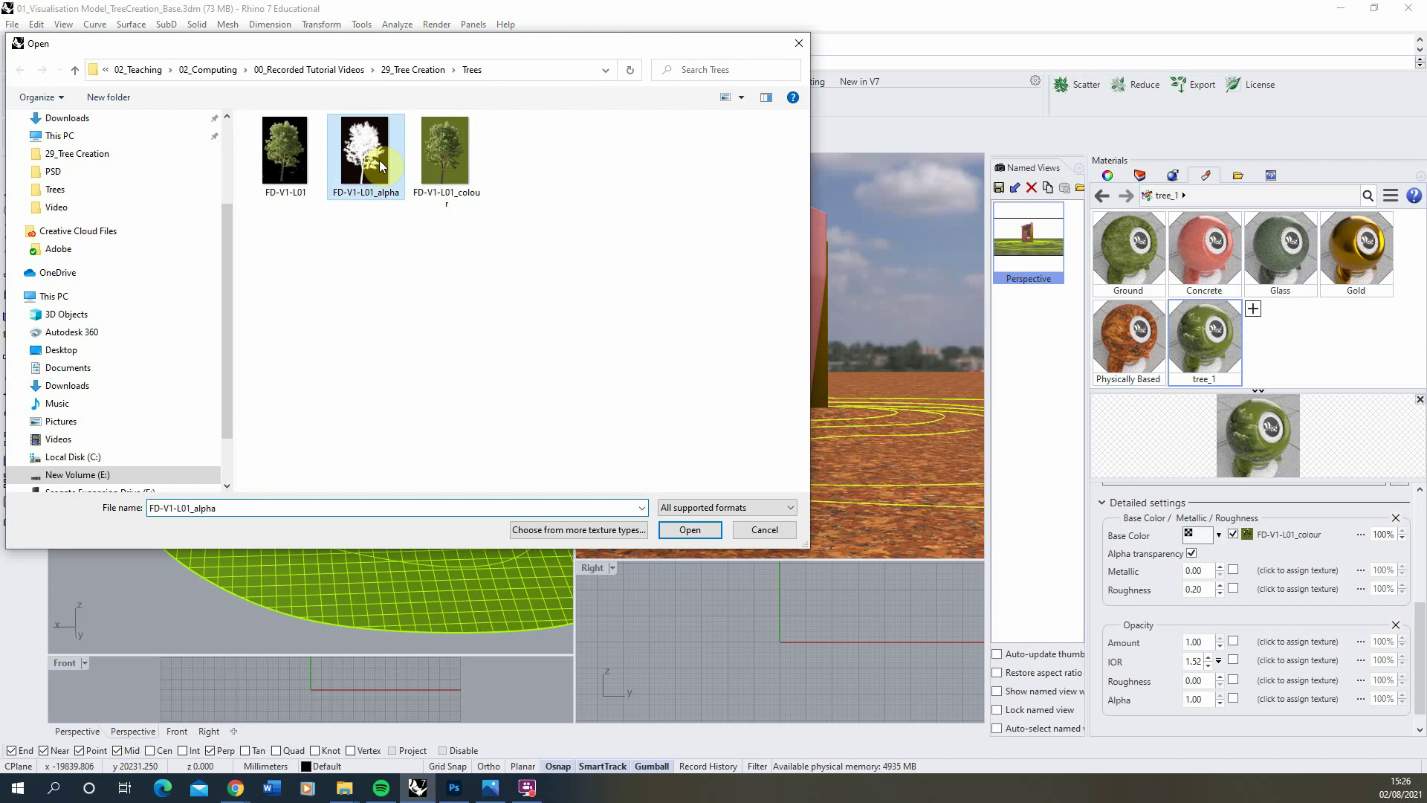
left_click(691, 531)
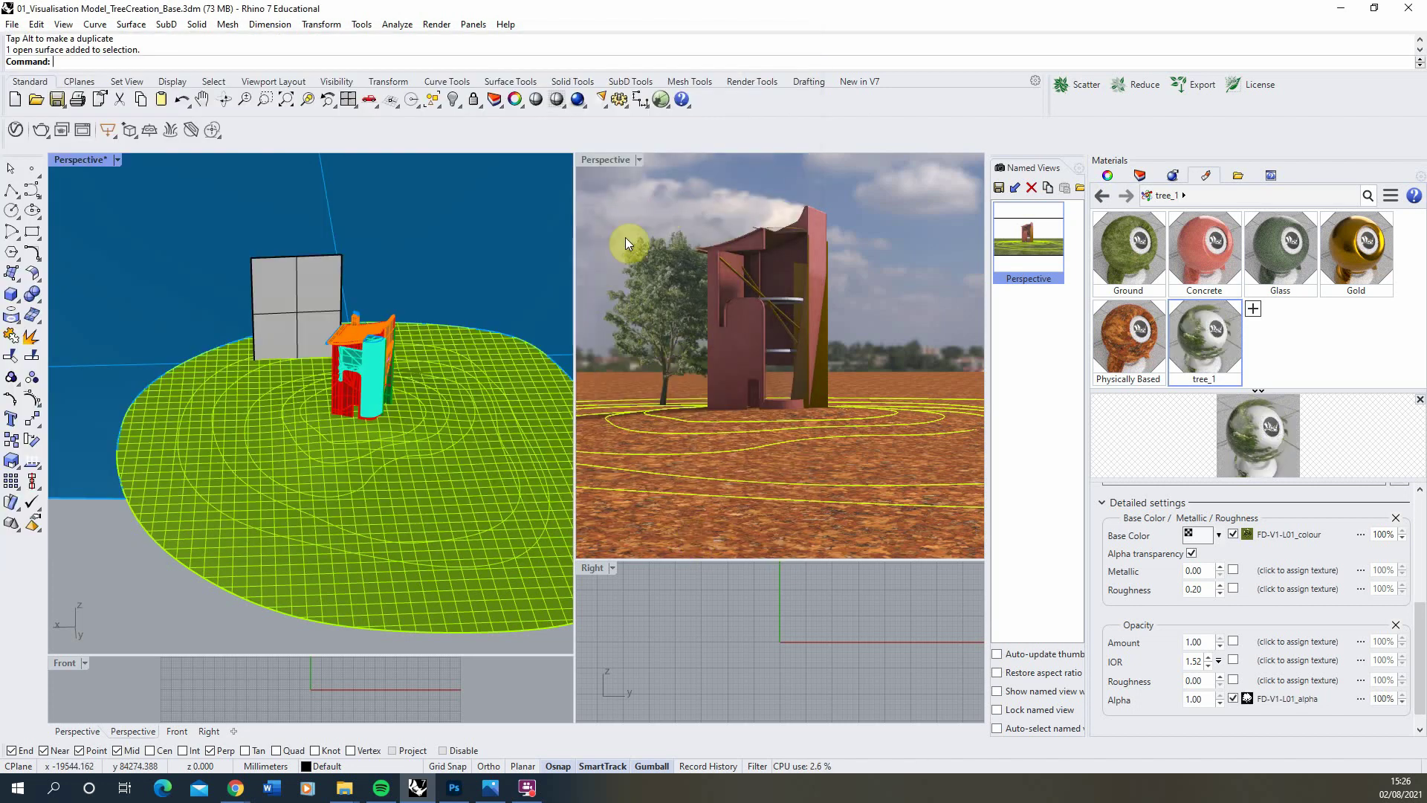
left_click(706, 327)
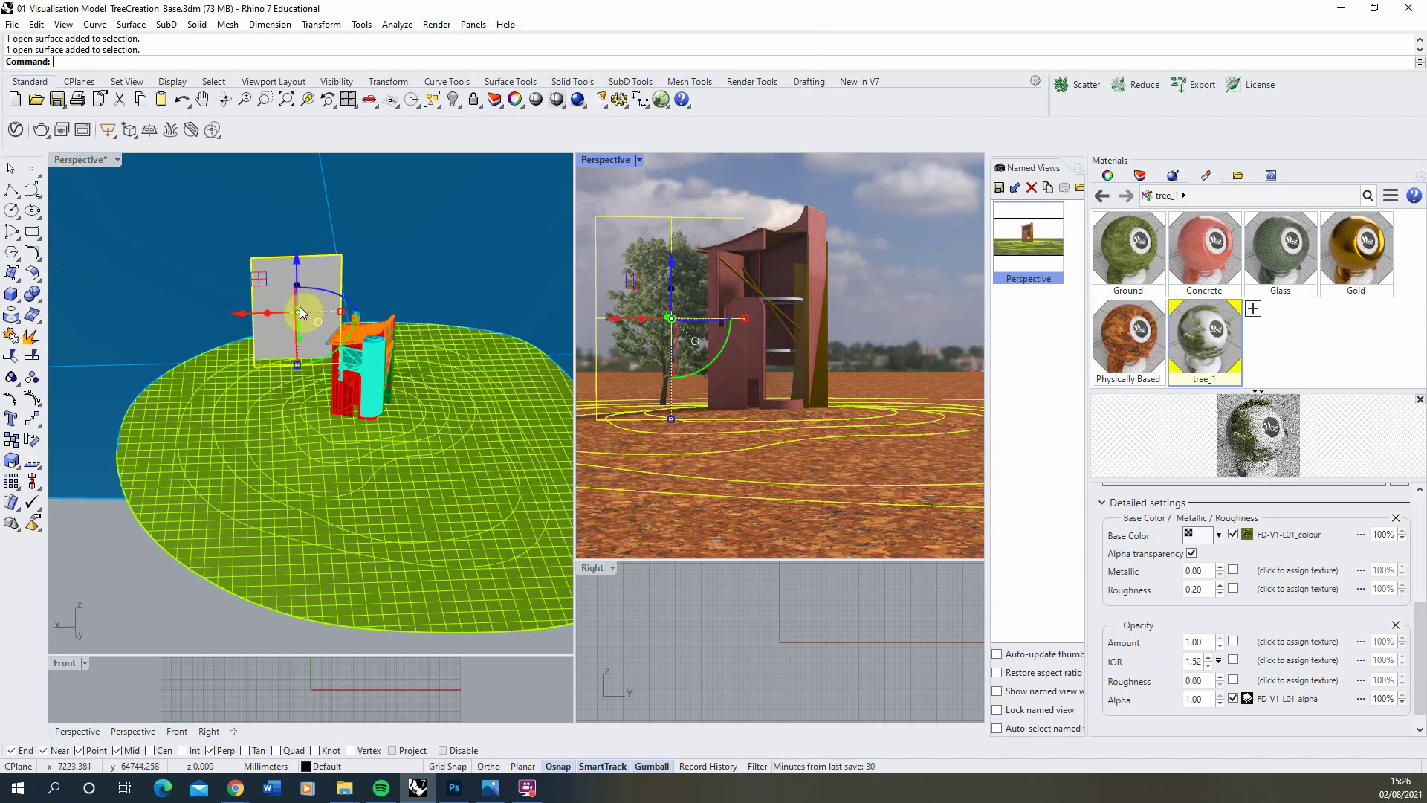
- Drag the cut-out tree plane with the gumball so it stands right of the tower
right_click_drag(304, 312, 275, 339)
left_click_drag(265, 332, 430, 391)
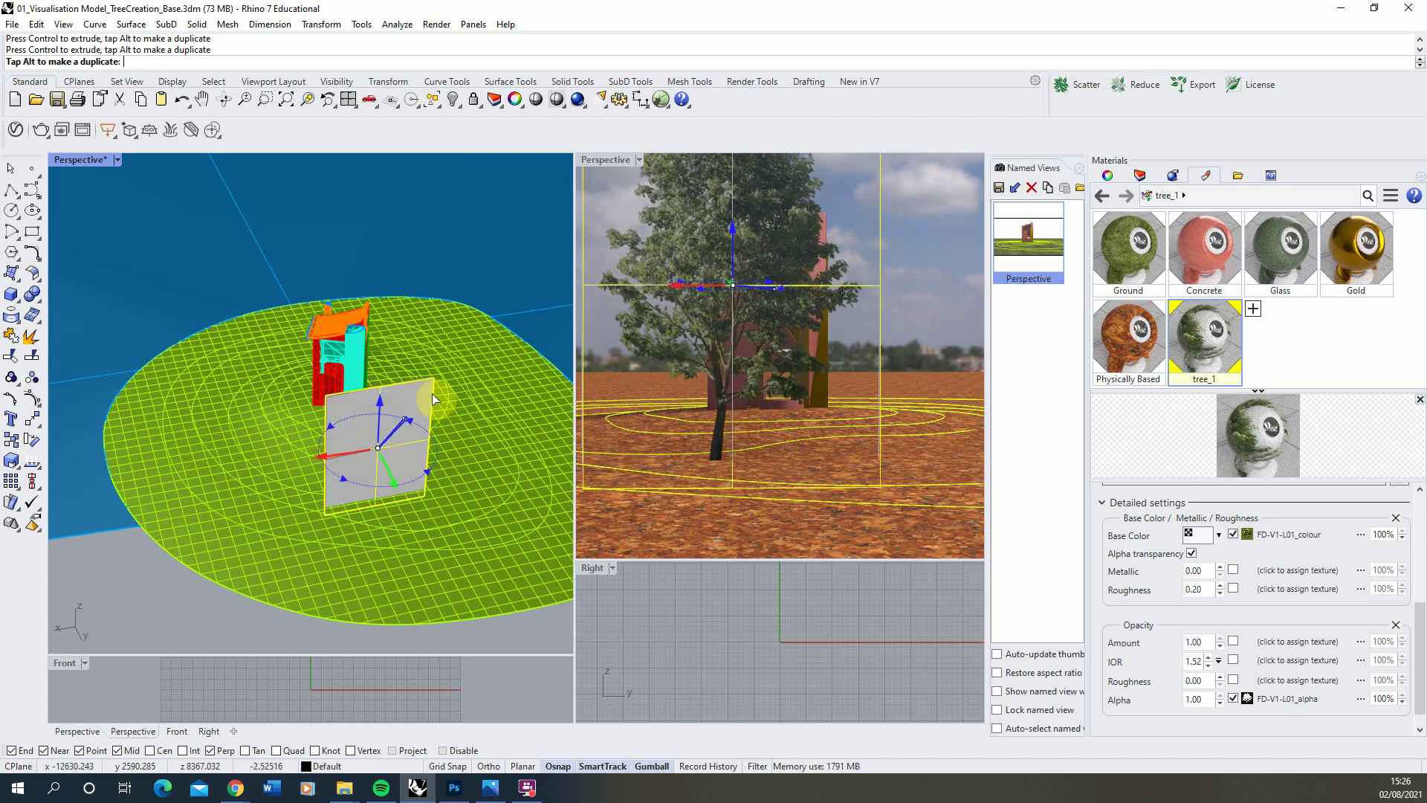
left_click_drag(394, 485, 398, 411)
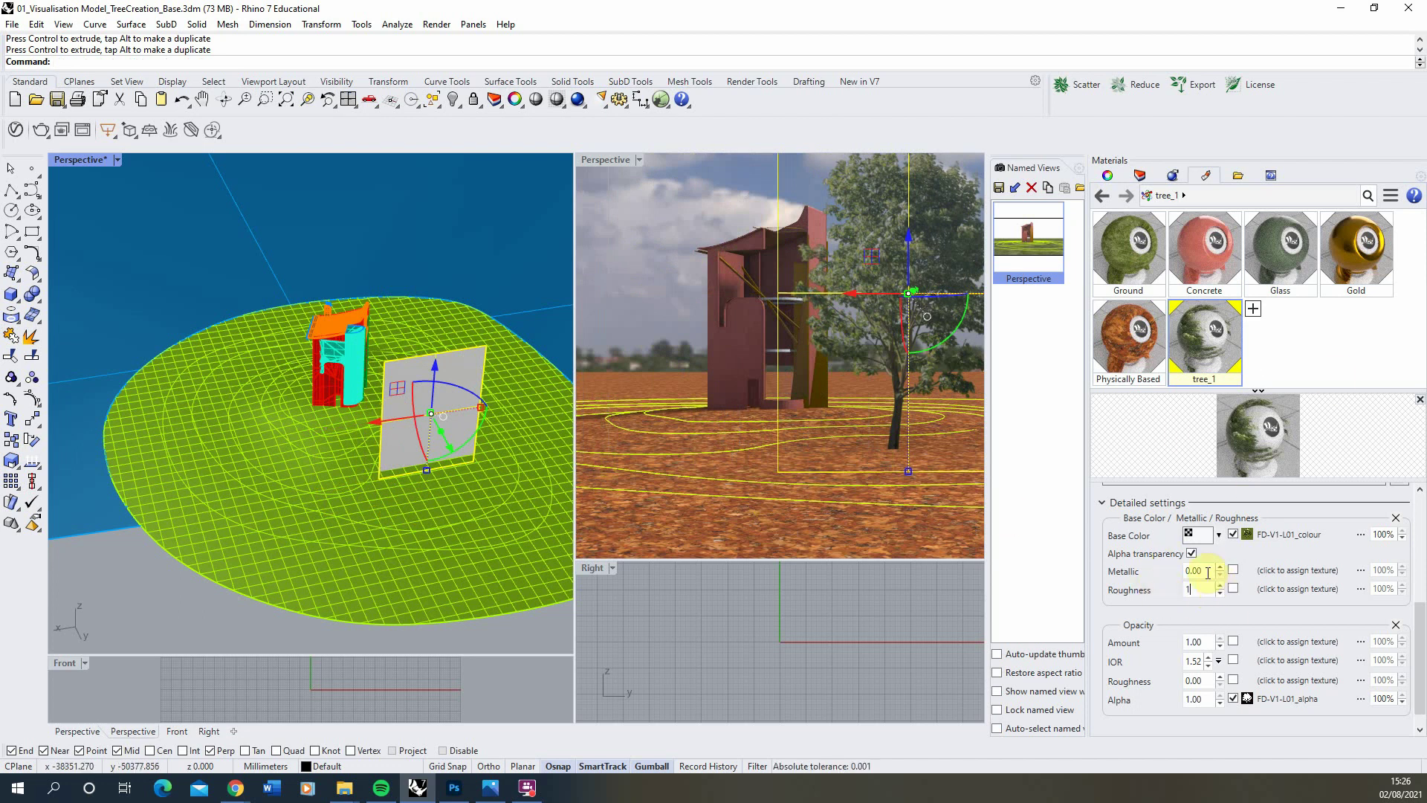
- Confirm roughness 1.00 and metallic 0.00 on tree_1, then deselect the plane
key("Return")
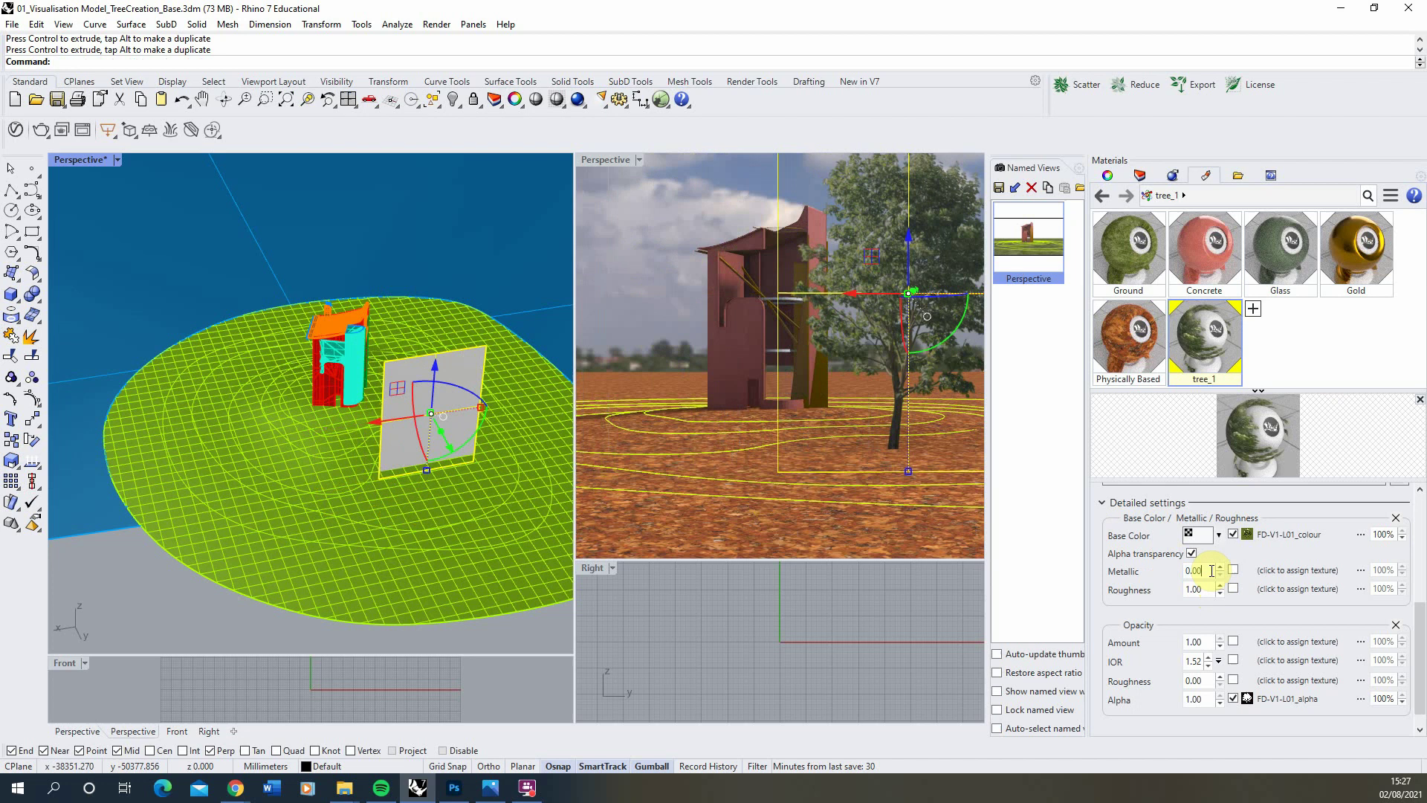
key("Return")
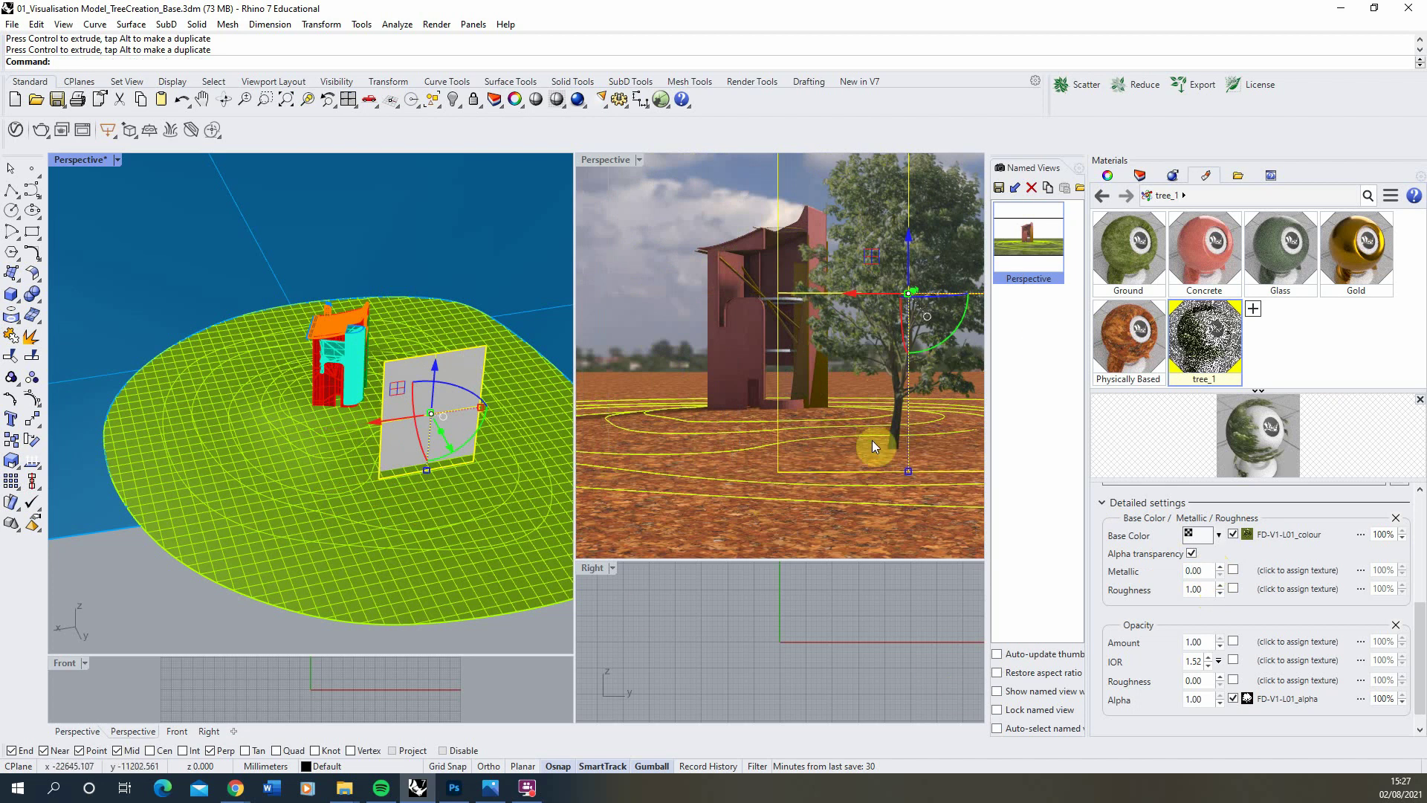
left_click(205, 617)
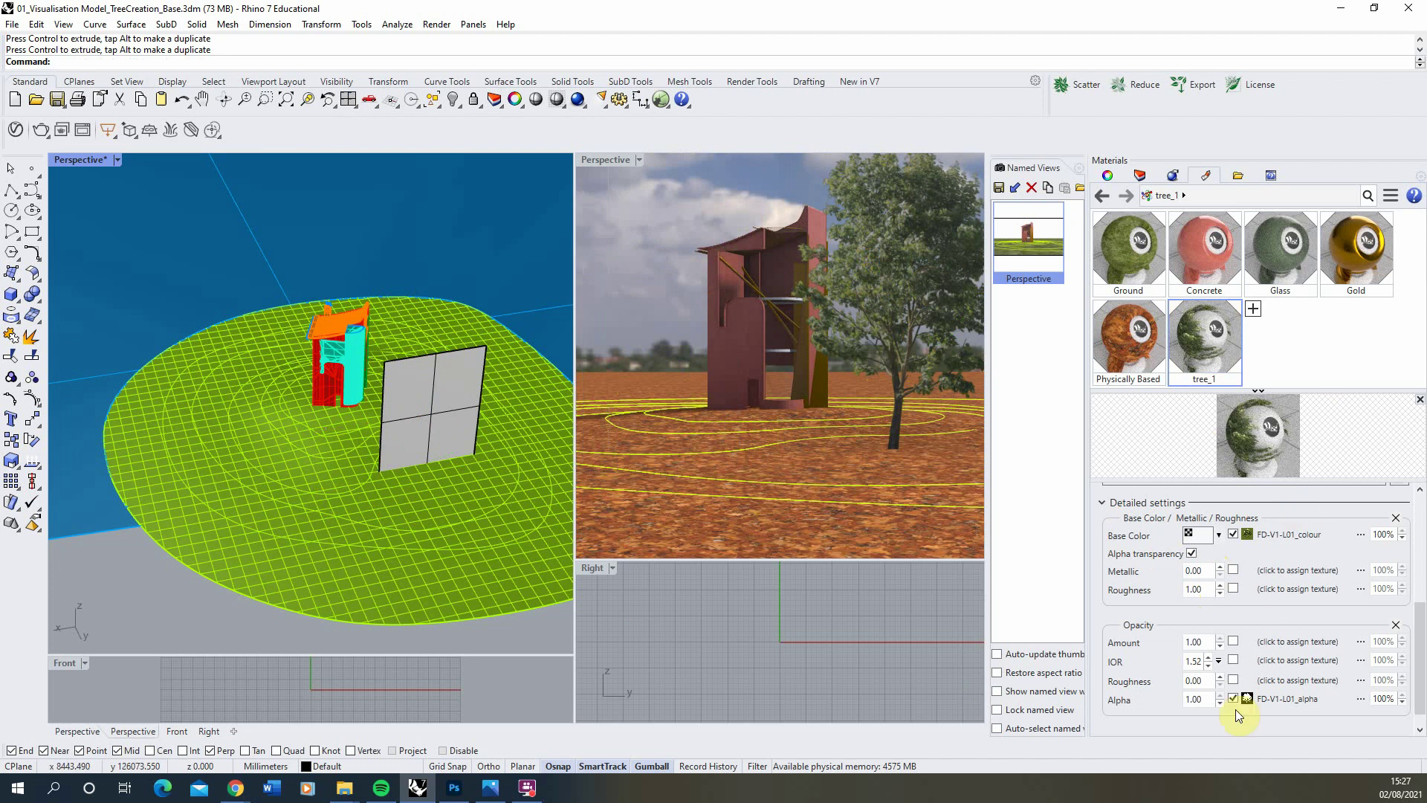
- Rotate the tree plane and slide it left of the building, then return to Photoshop
left_click(916, 312)
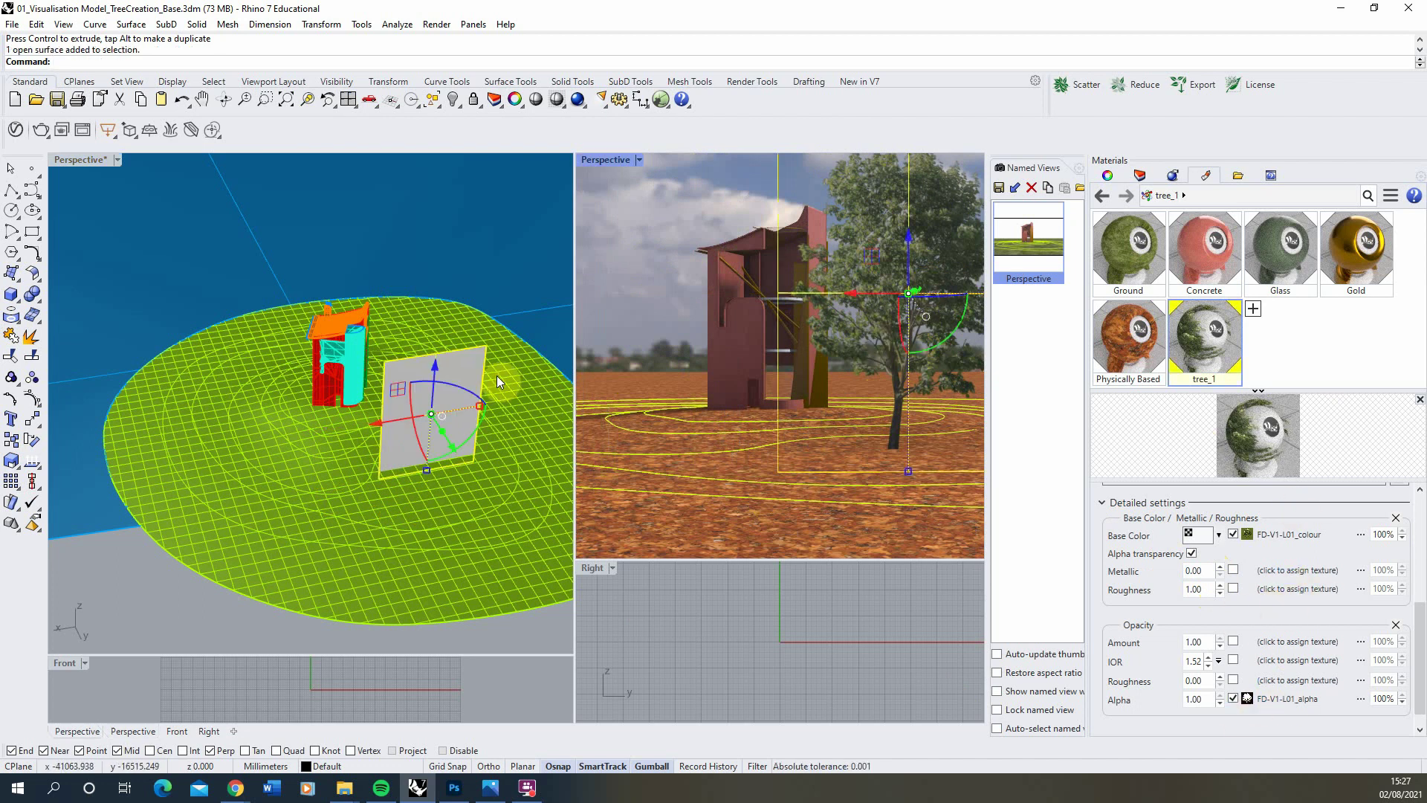
left_click_drag(444, 385, 382, 506)
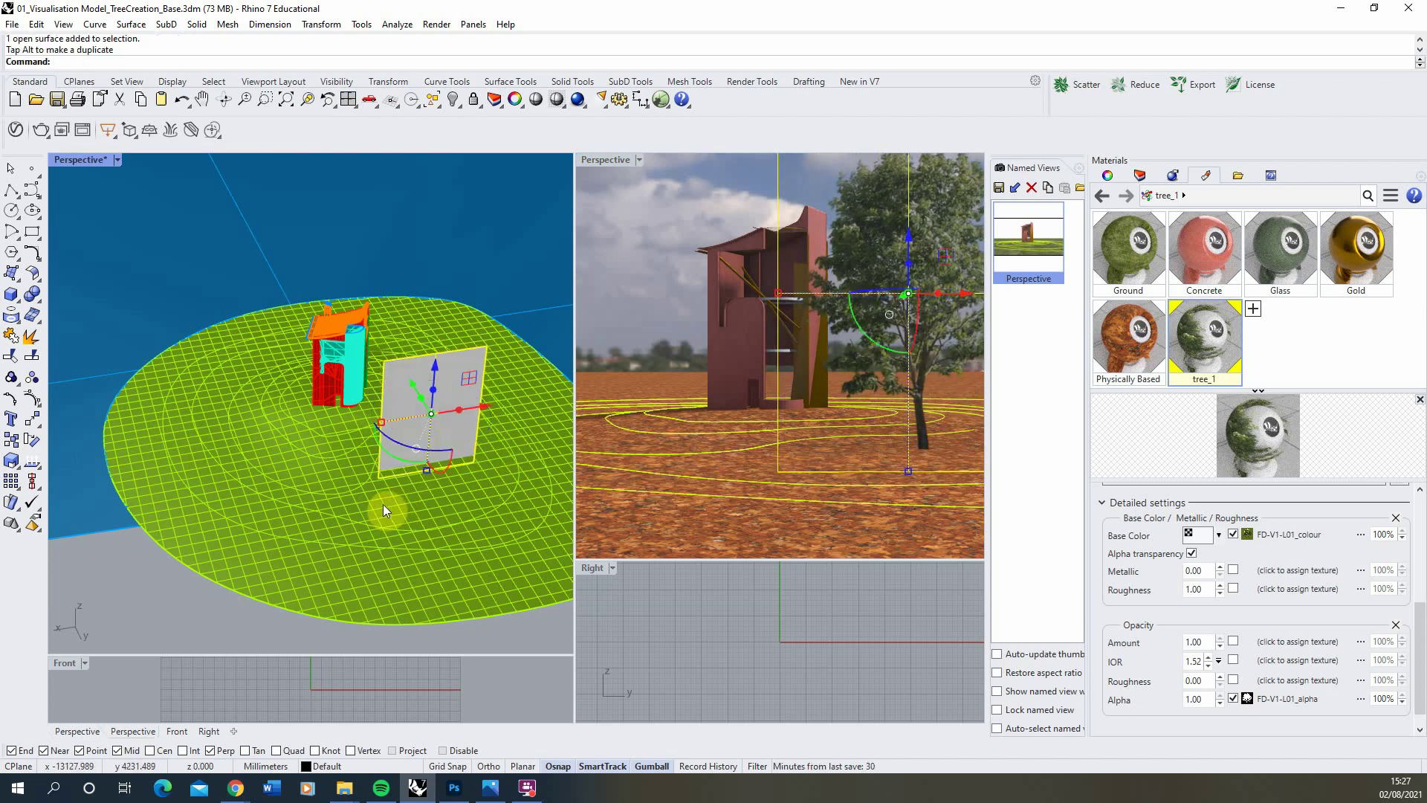
left_click_drag(481, 410, 332, 446)
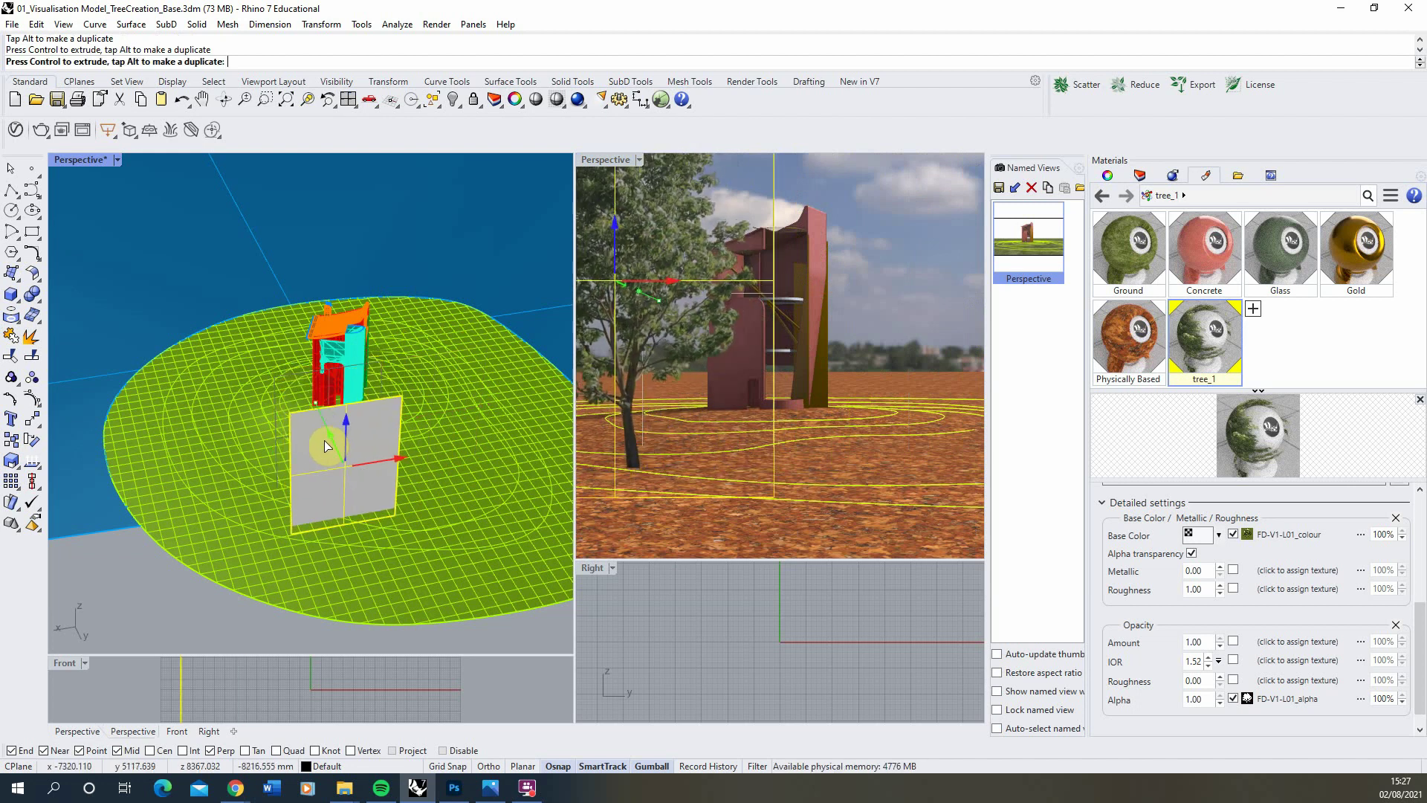
left_click(193, 631)
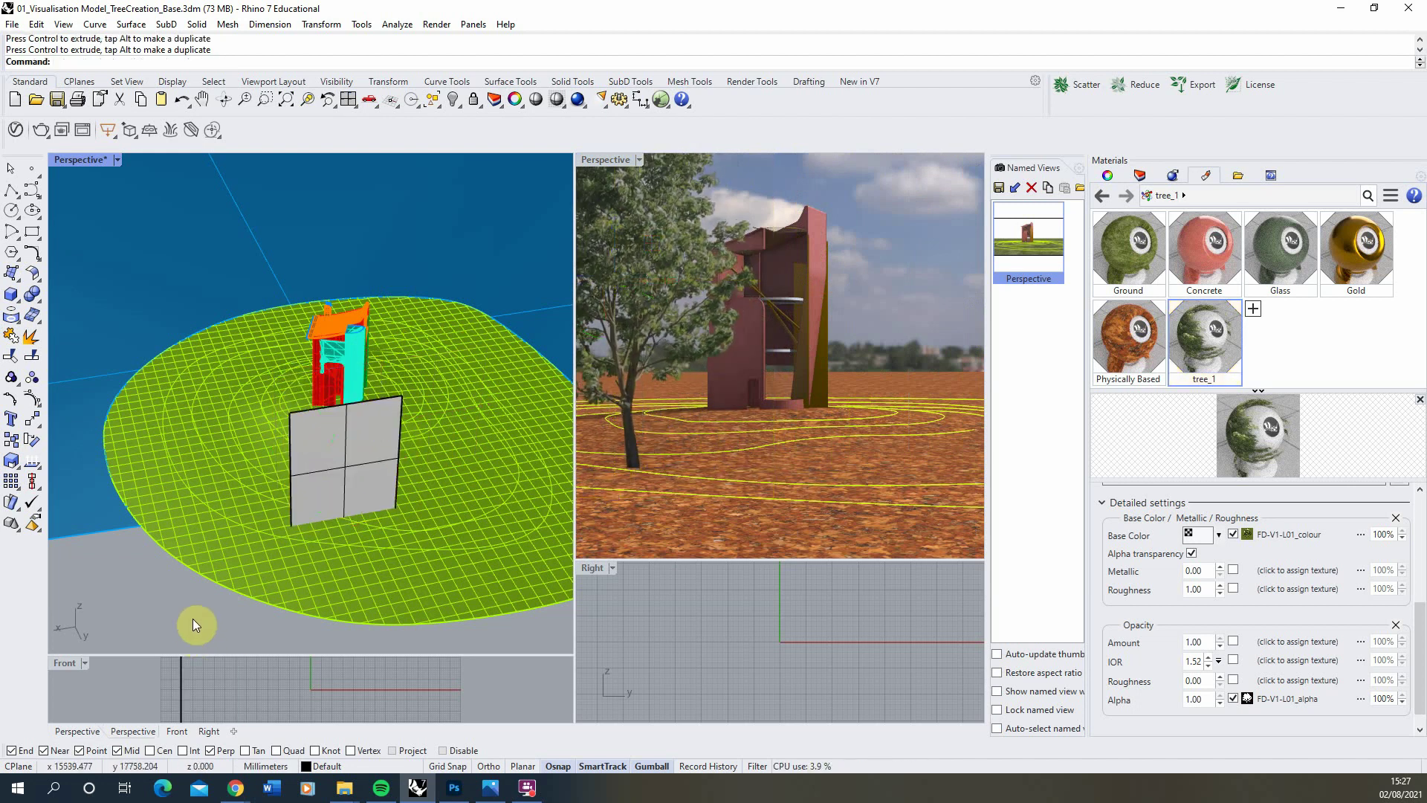
left_click(381, 462)
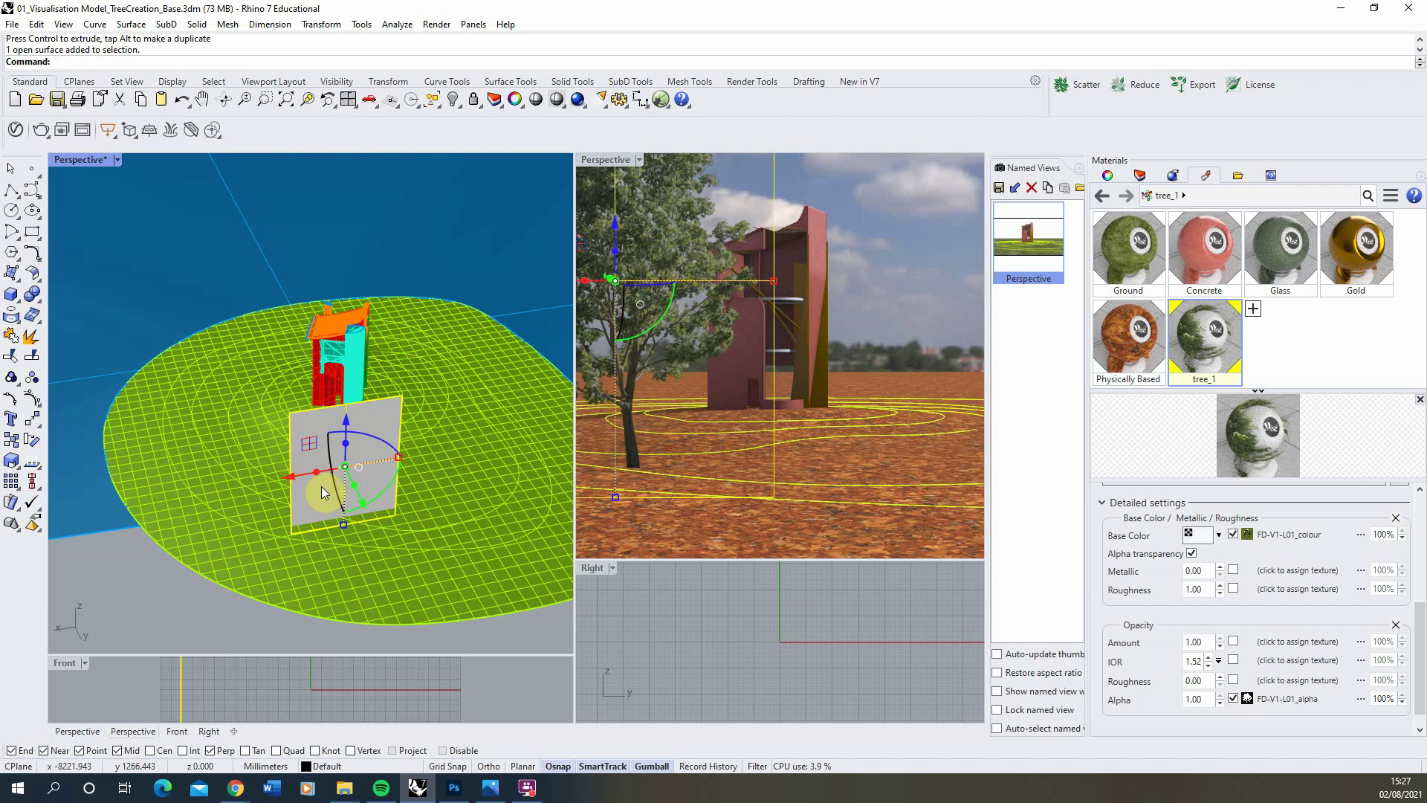
left_click_drag(302, 474, 314, 481)
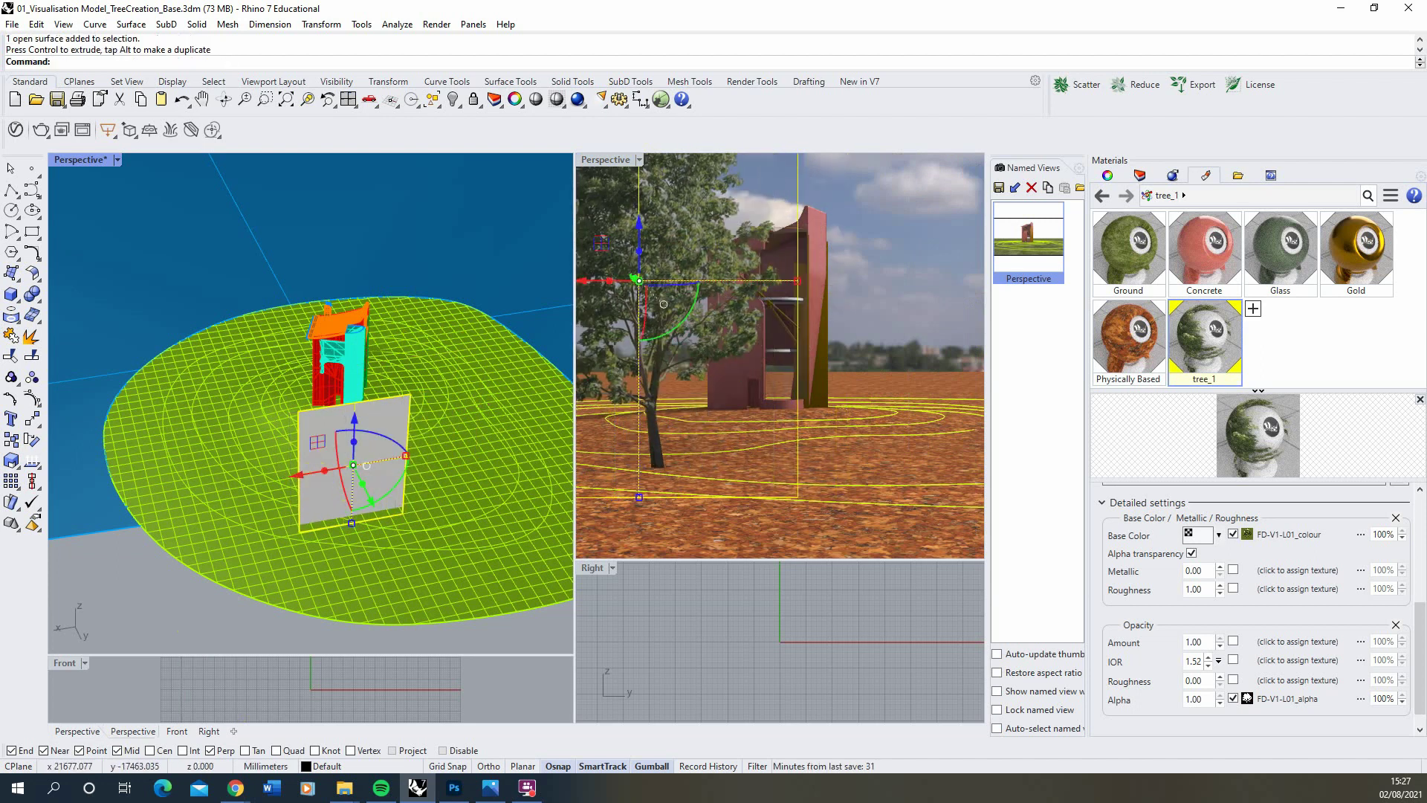
key("alt+Tab")
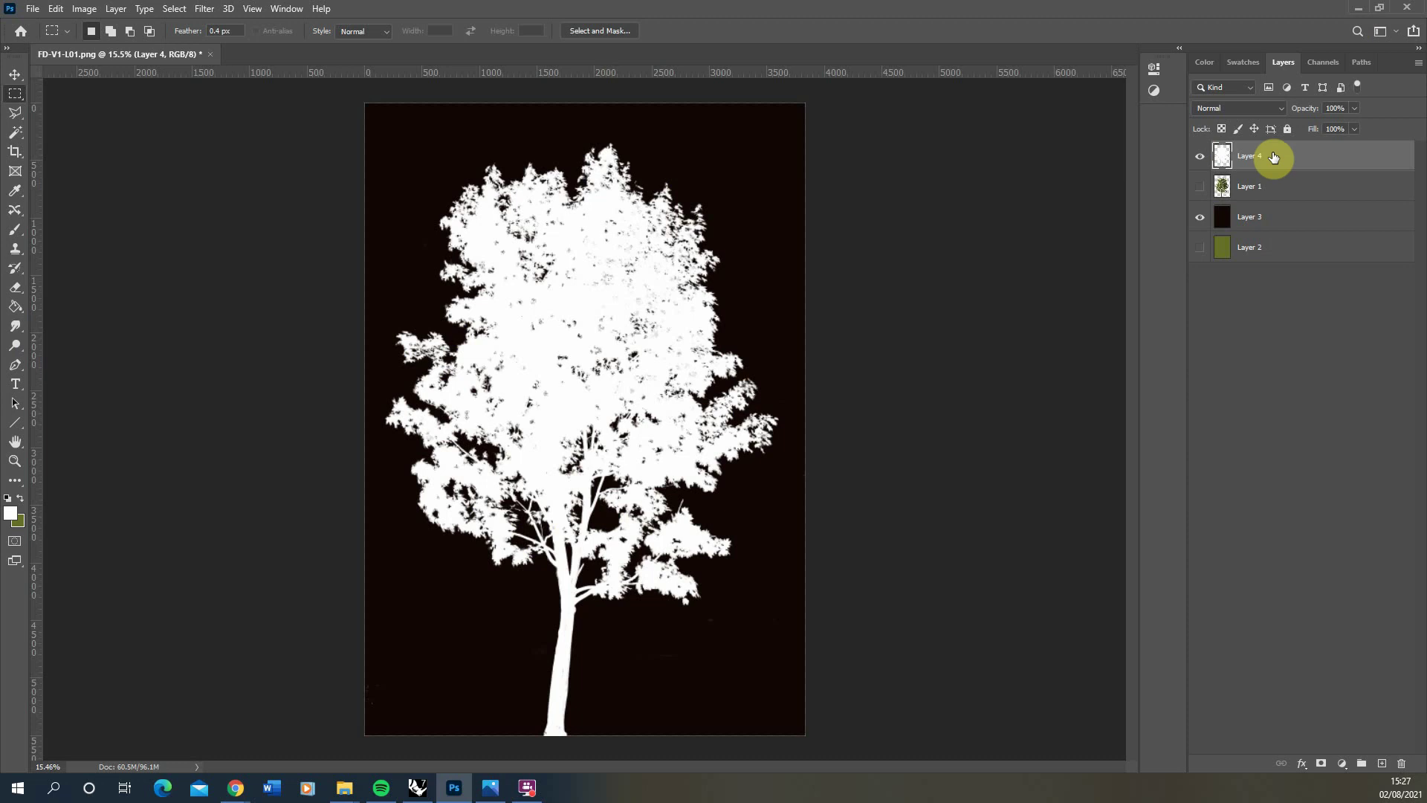
- Hide mask Layers 3 and 4 and show the coloured tree over the olive background
left_click_drag(1273, 157, 1272, 205)
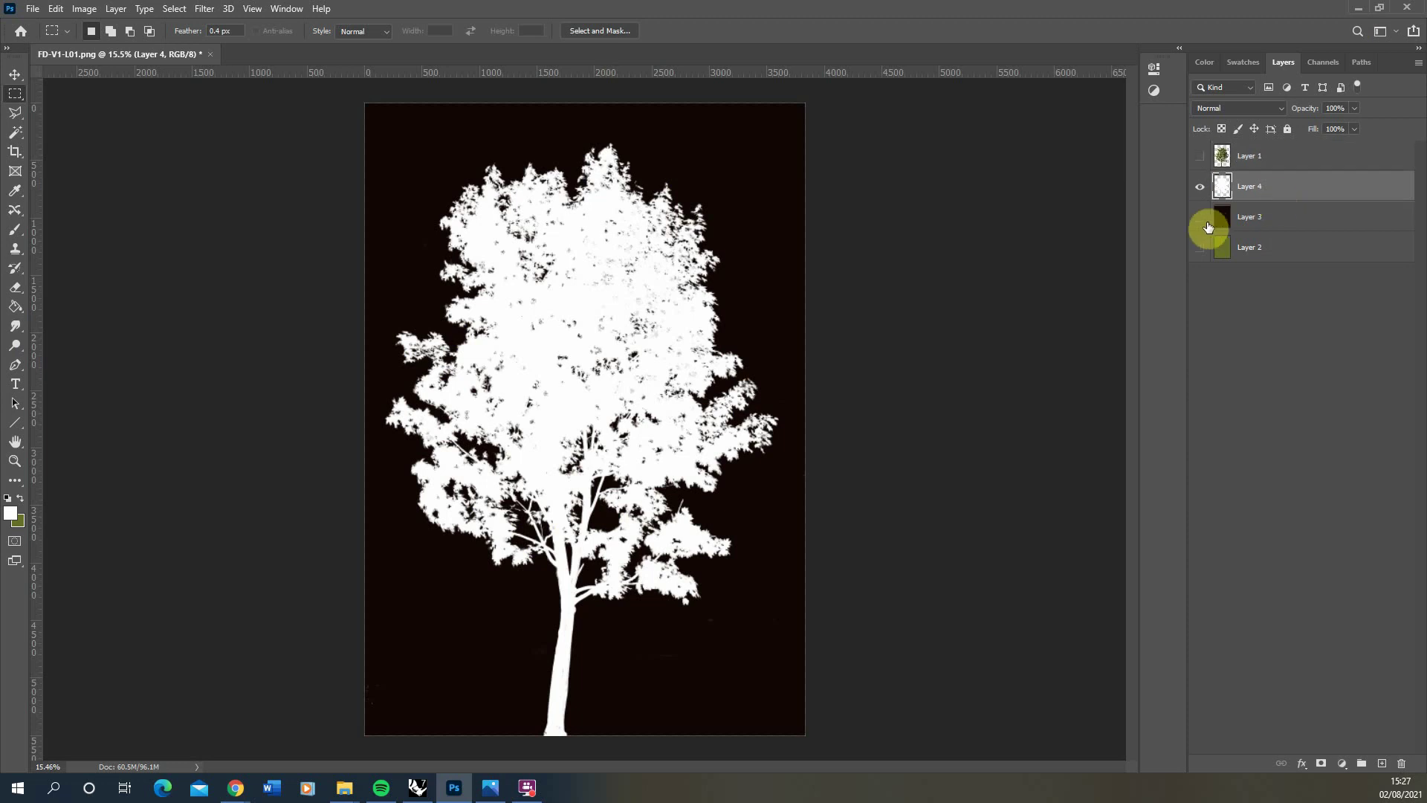
left_click(1201, 217)
left_click(1199, 187)
left_click(1199, 156)
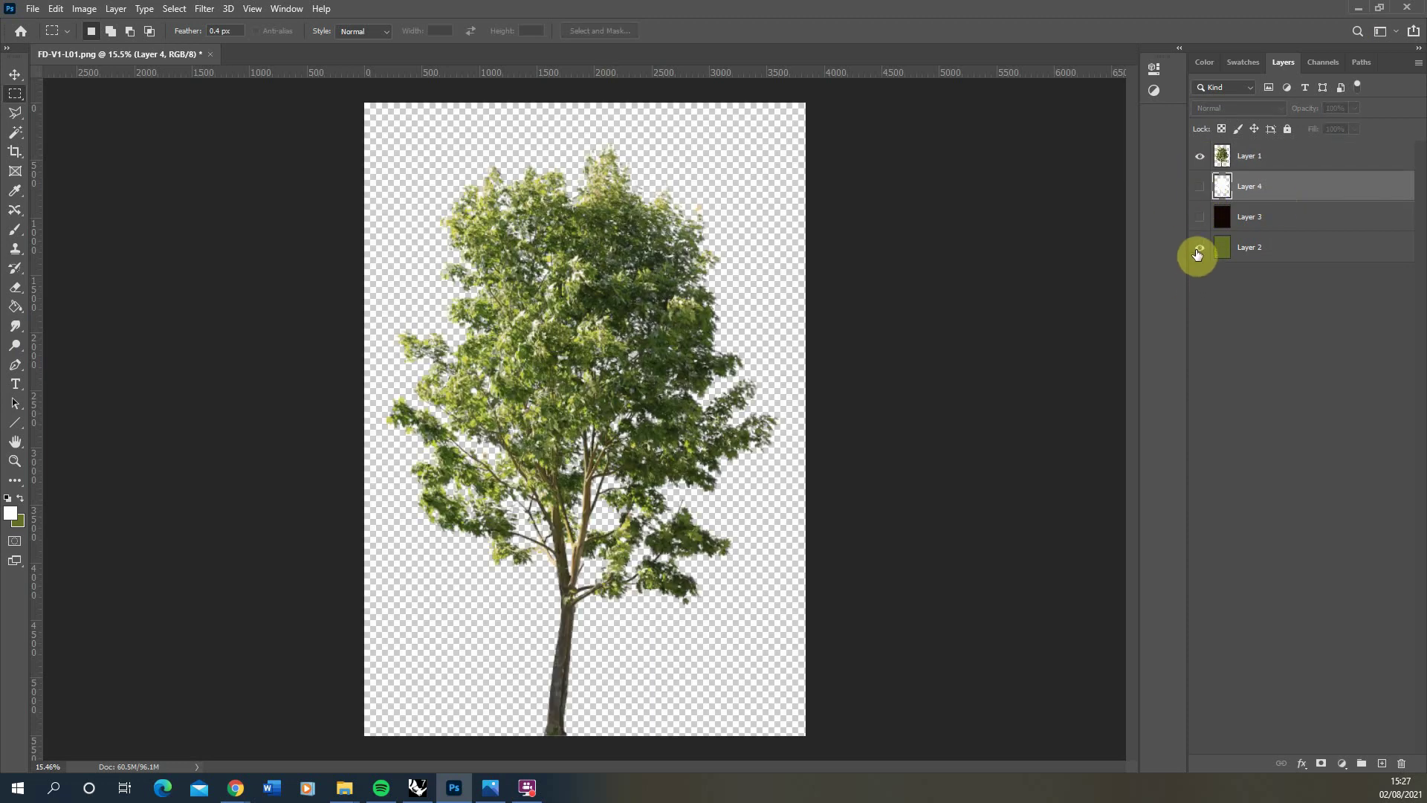
left_click(1198, 251)
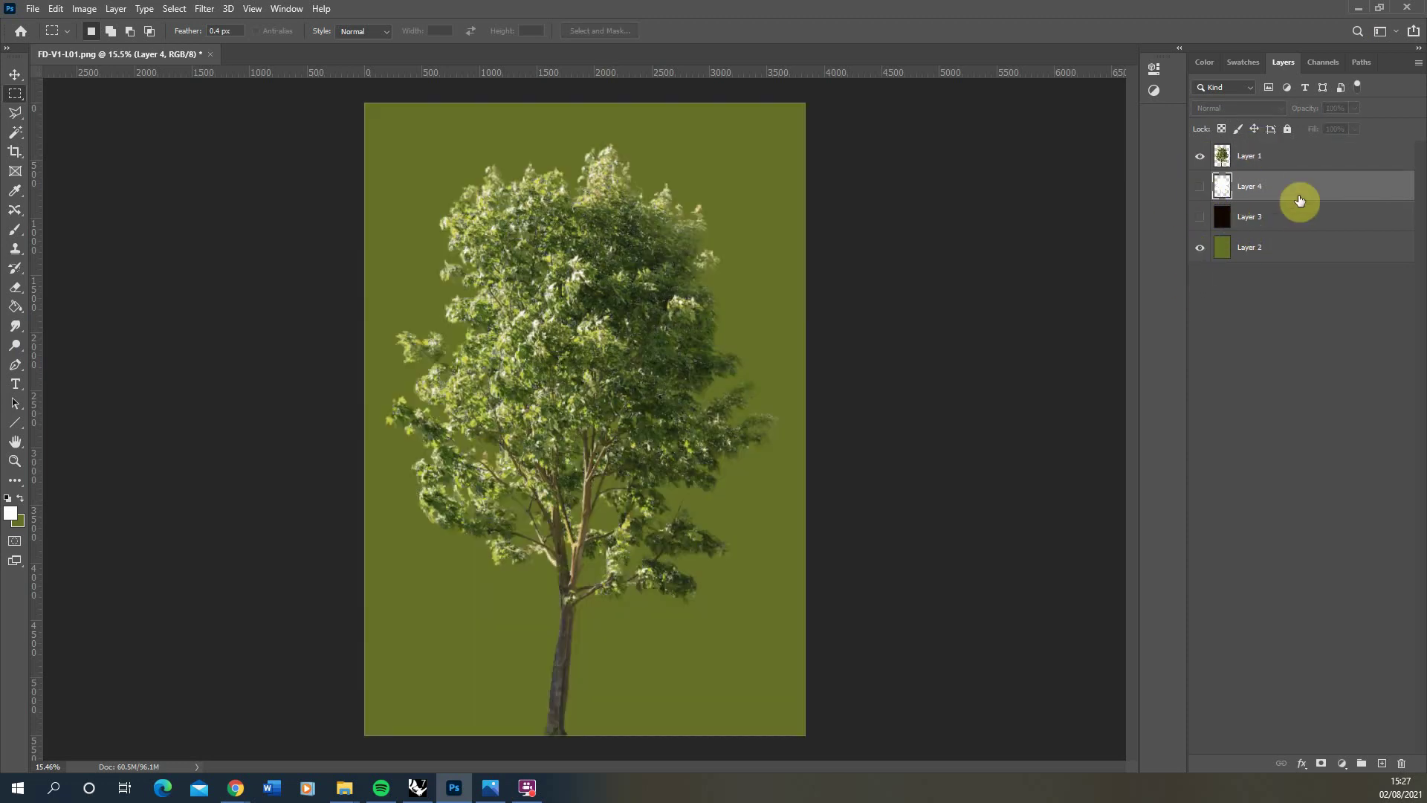
left_click(1249, 245)
- Duplicate tree Layer 1 and select the new Layer 1 copy
left_click(1230, 161)
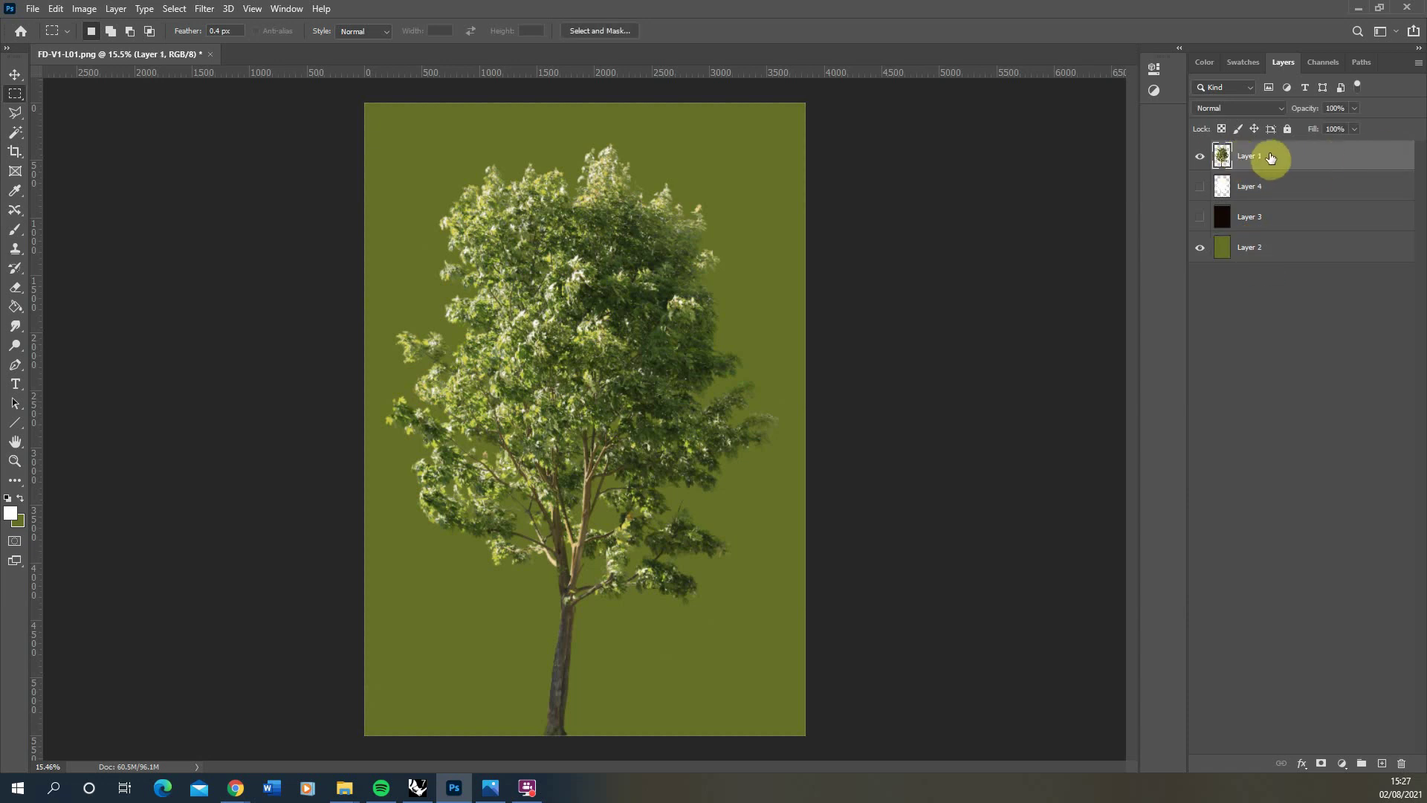
key("ctrl+j")
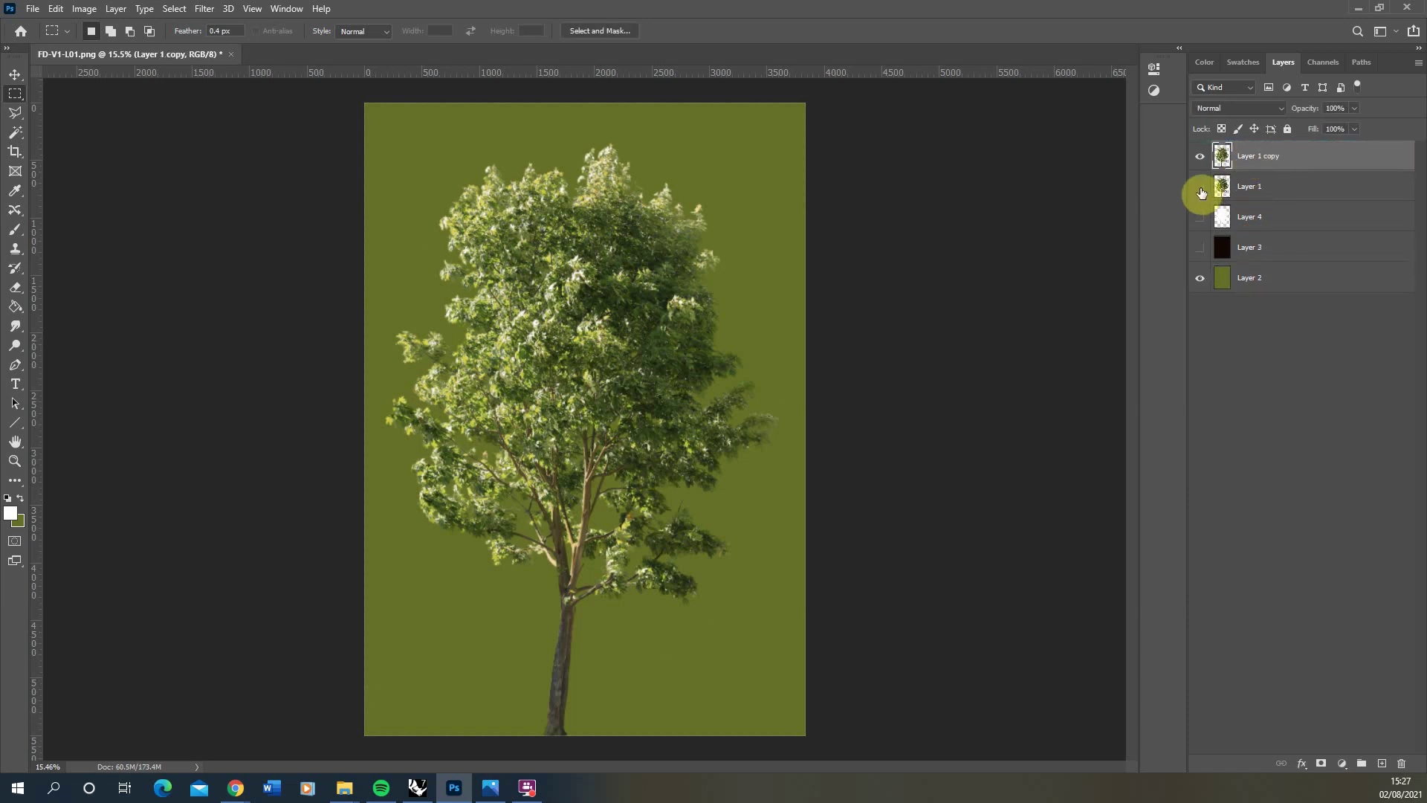
right_click(1253, 189)
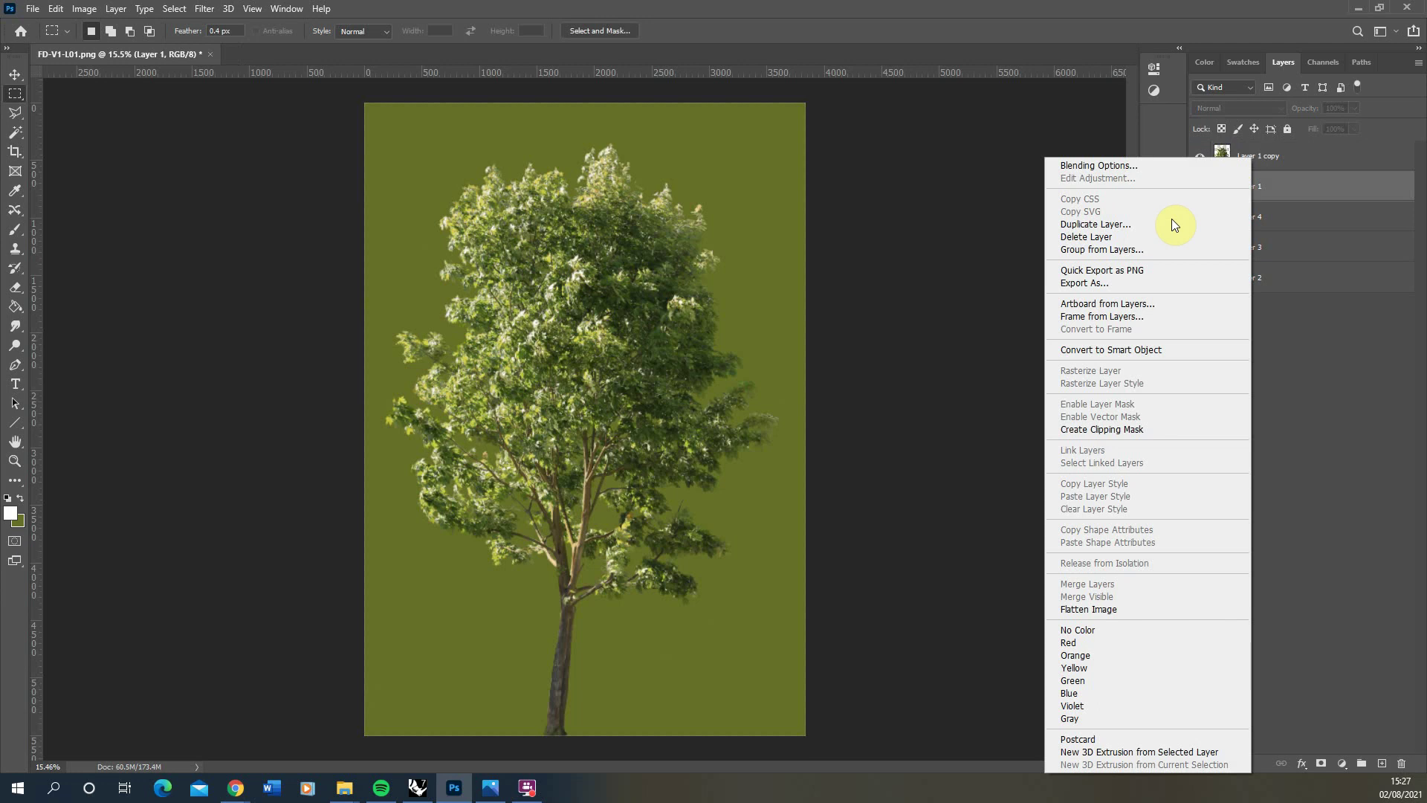
left_click(1363, 180)
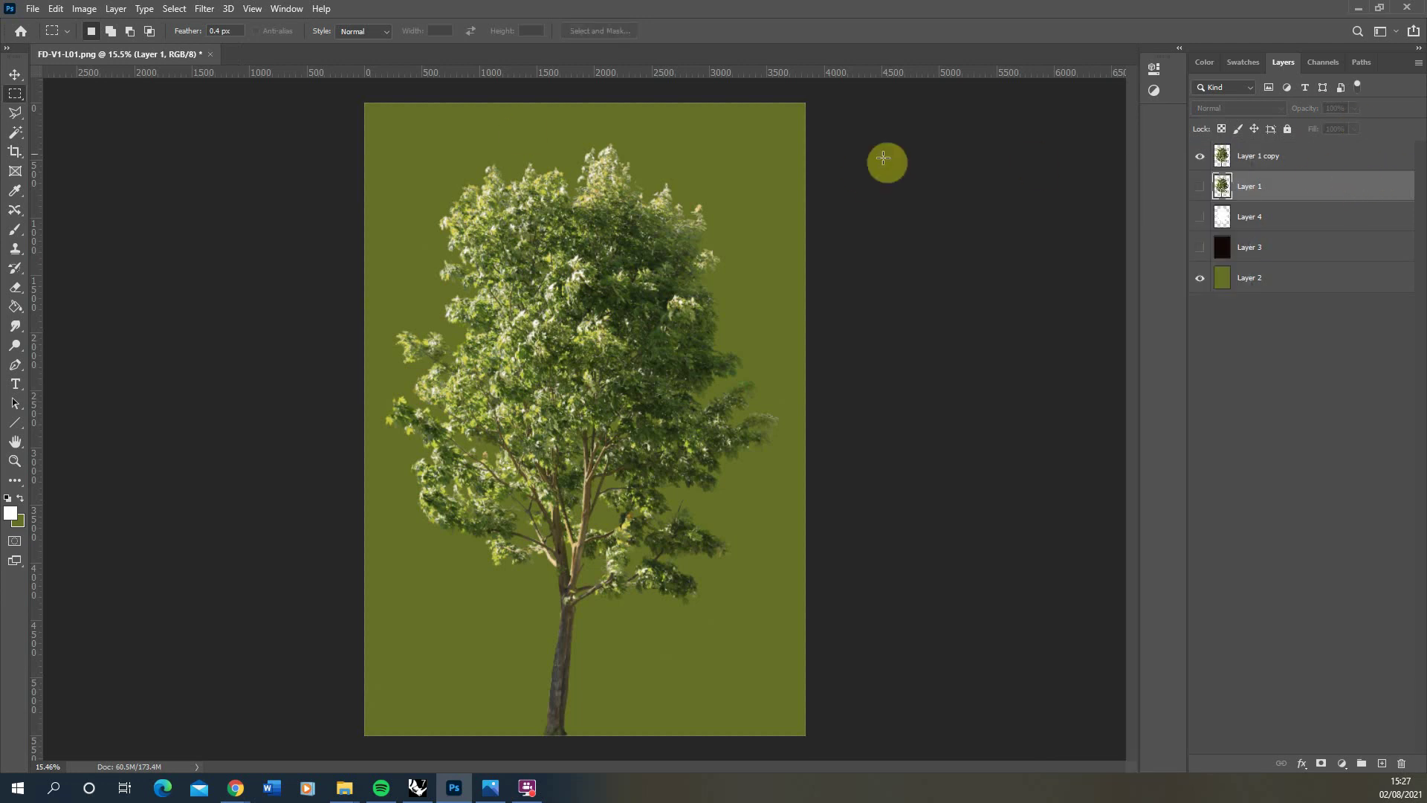
left_click(1267, 157)
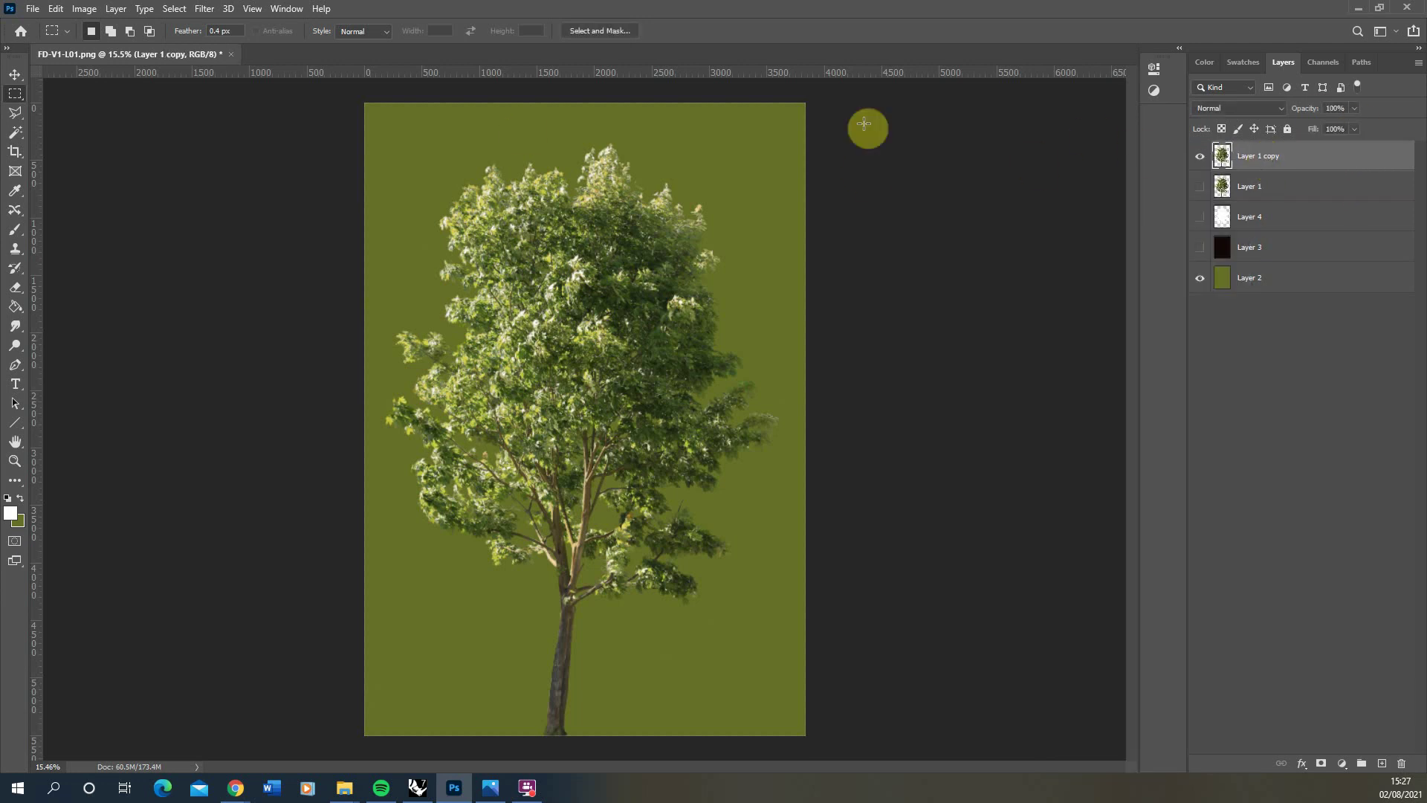
- Apply Oil Paint to Layer 1 copy with Stylization 1.0, Cleanliness and Scale 10.0
left_click(206, 9)
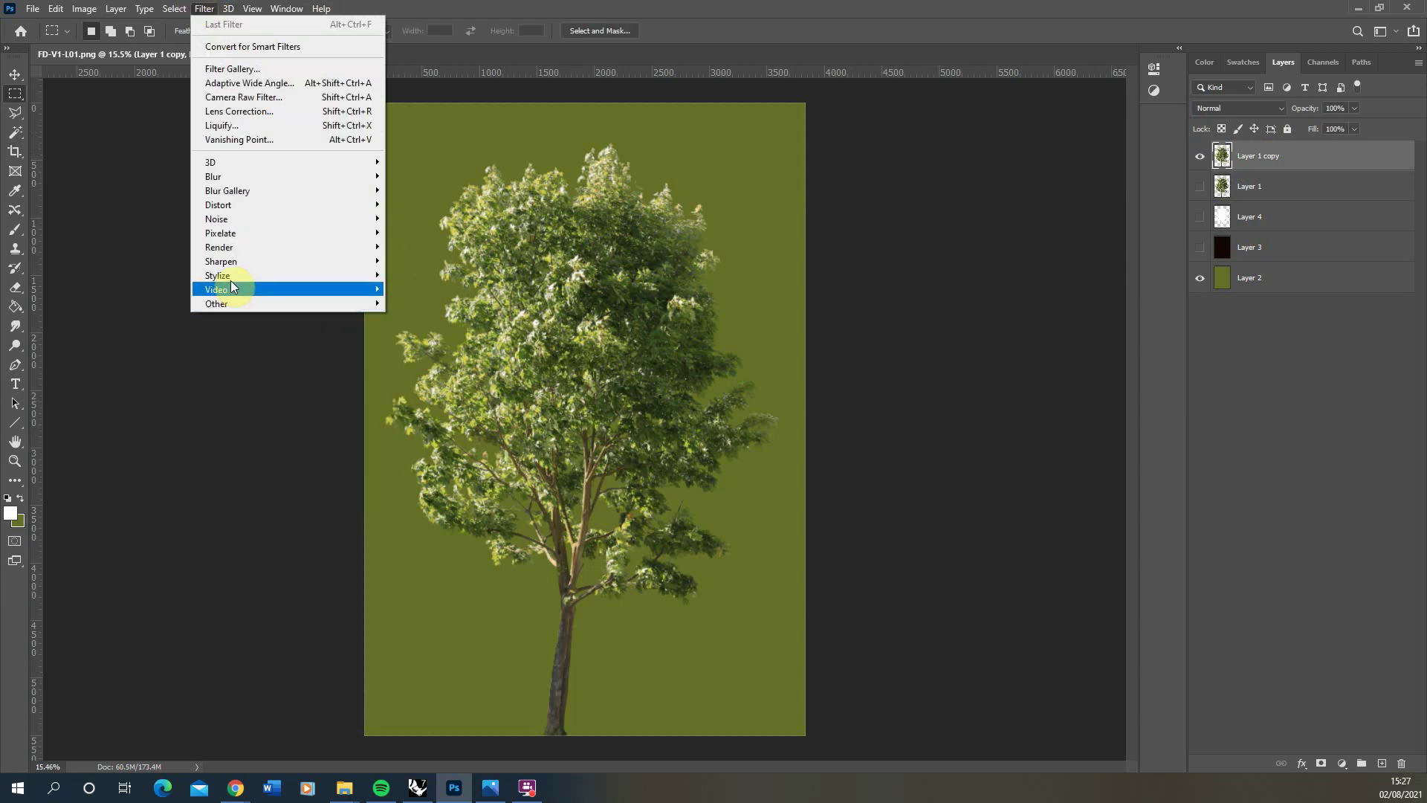
mouse_move(239, 277)
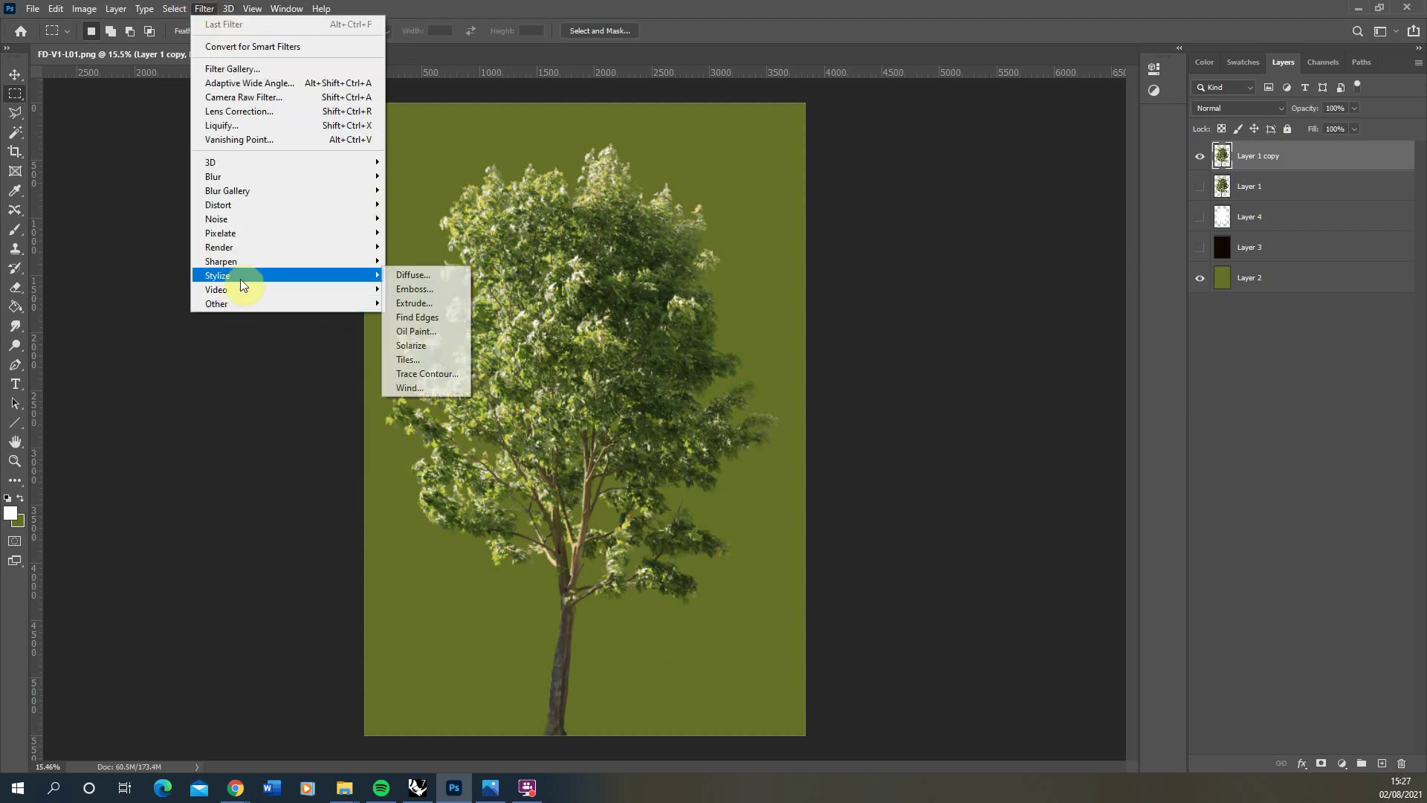
left_click(417, 332)
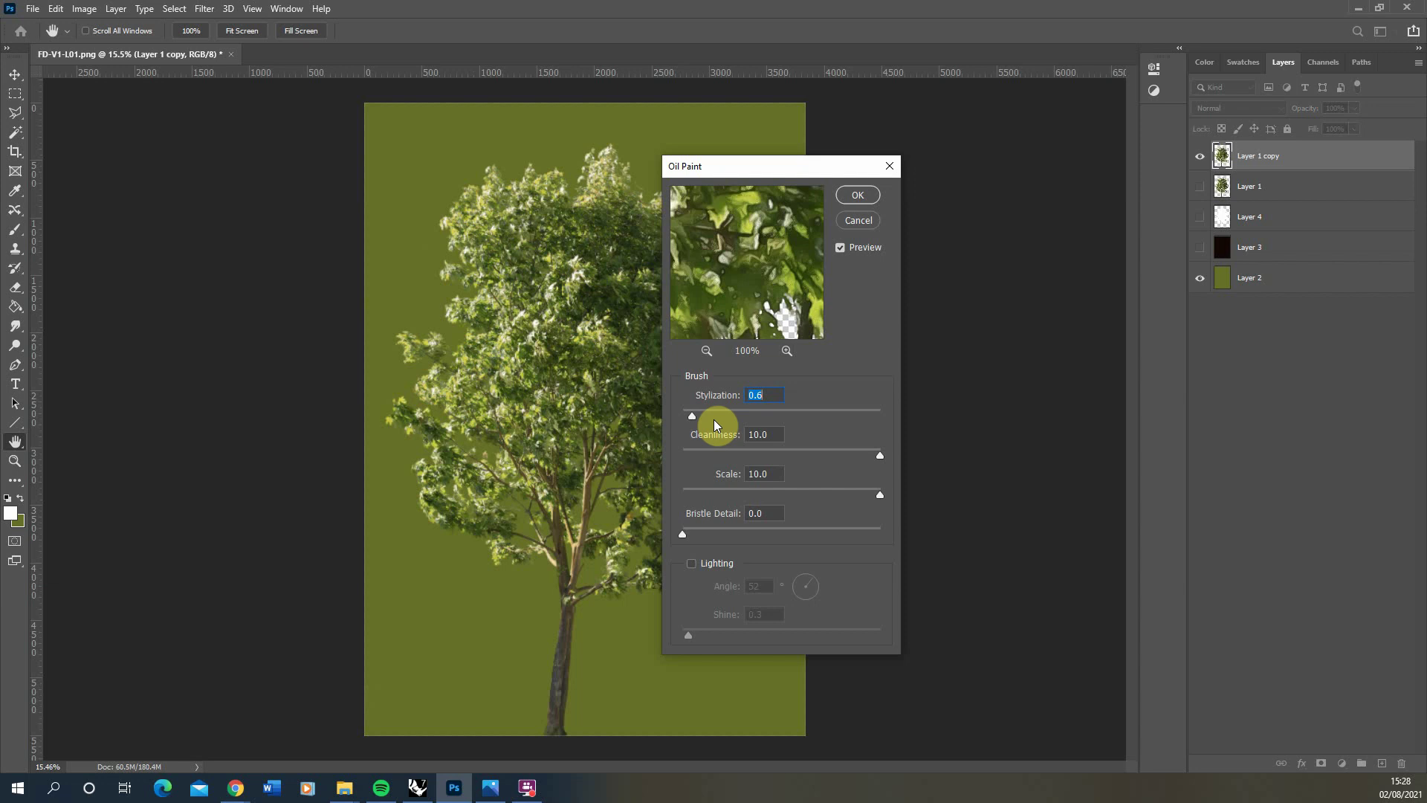
left_click(709, 416)
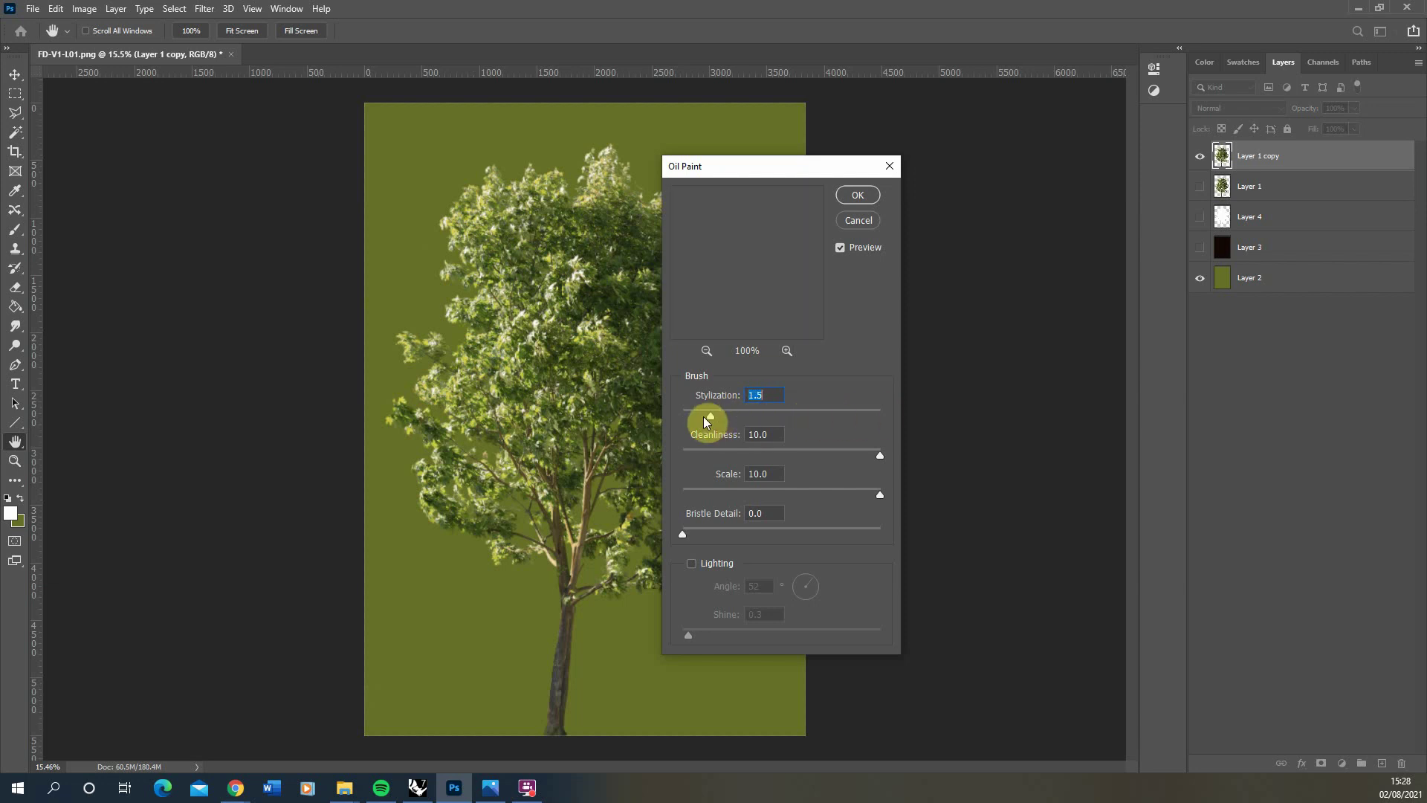
left_click(702, 414)
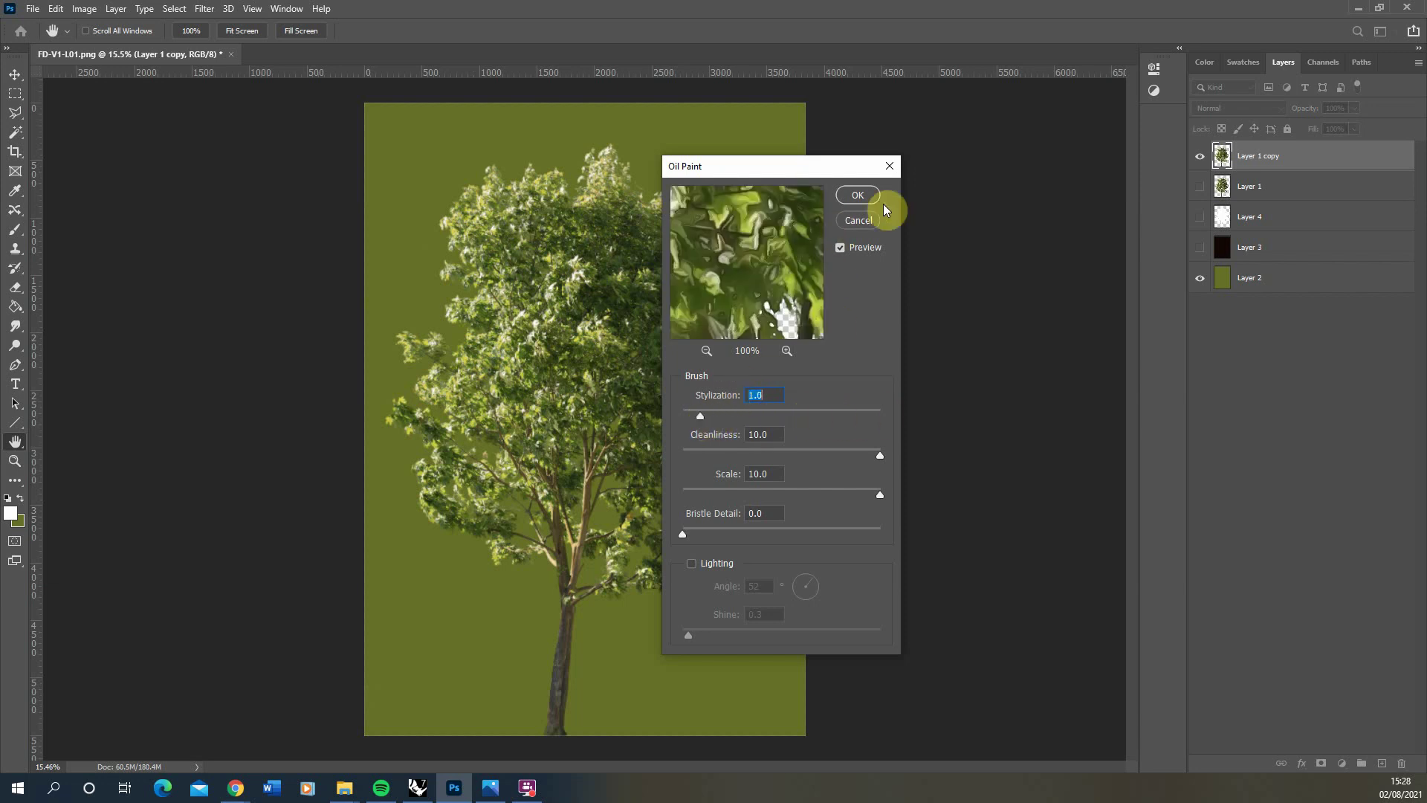
left_click(867, 195)
key("m")
scroll(582, 321, "up", 5, "alt")
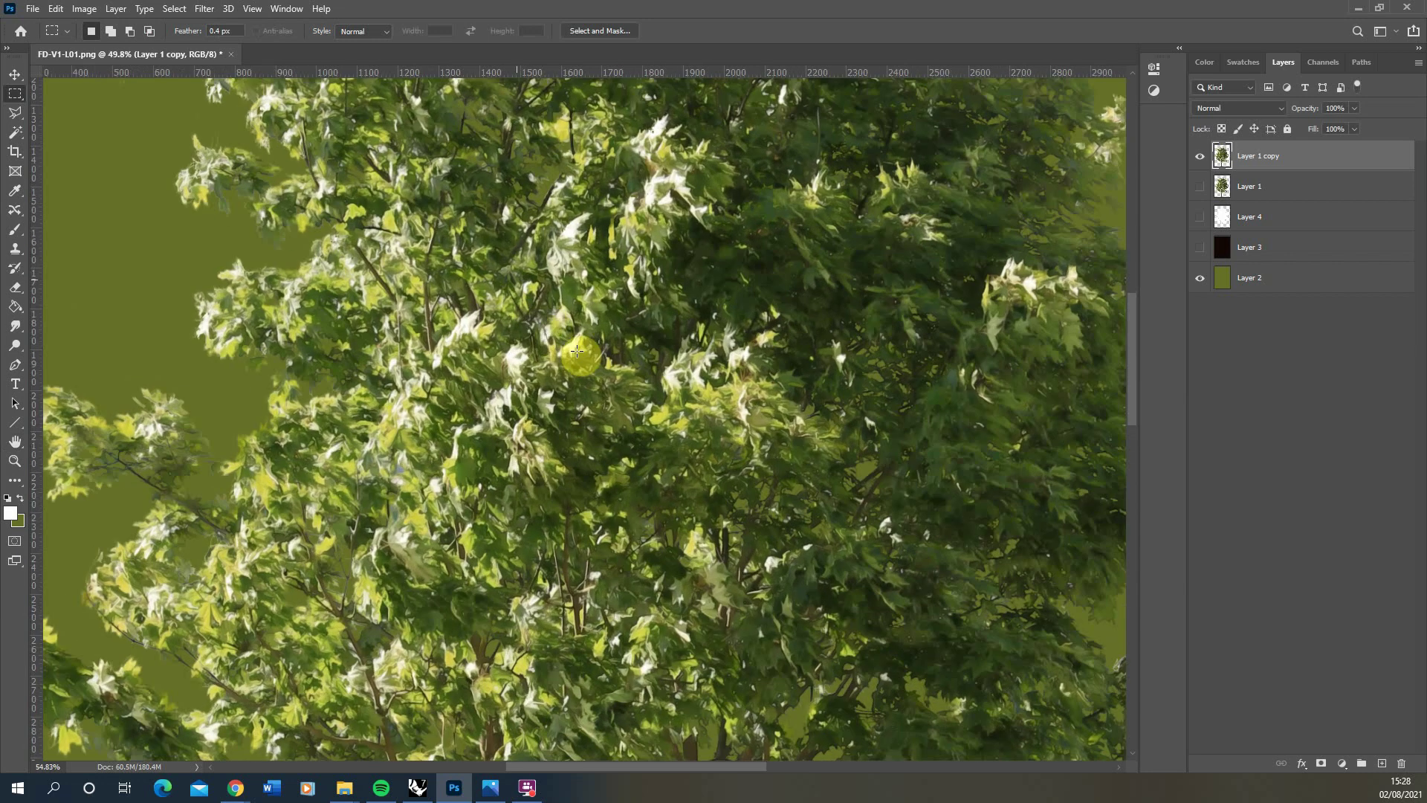
scroll(578, 351, "up", 2, "alt")
scroll(454, 399, "down", 5, "alt")
scroll(571, 569, "up", 6, "alt")
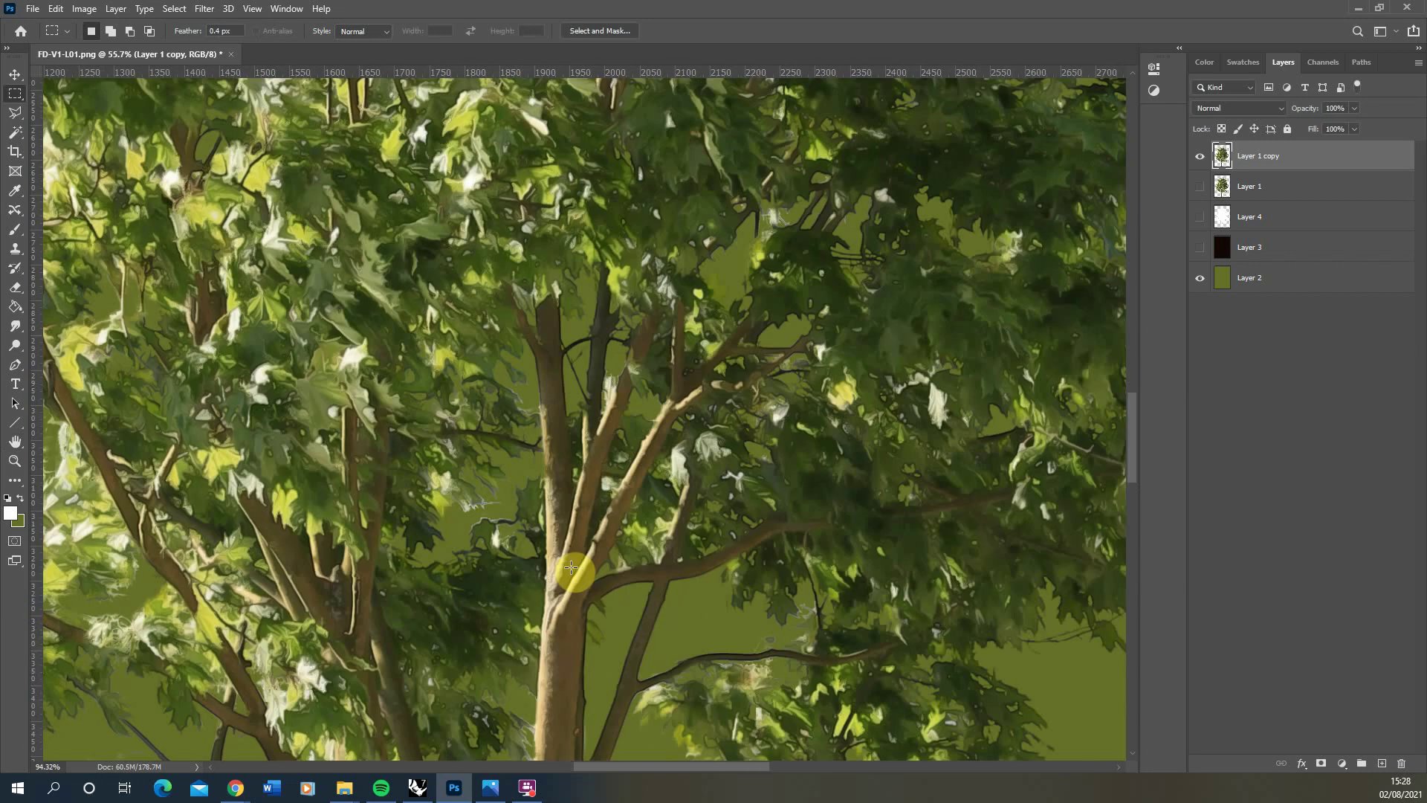
scroll(571, 568, "down", 4, "alt")
scroll(526, 260, "up", 3, "alt")
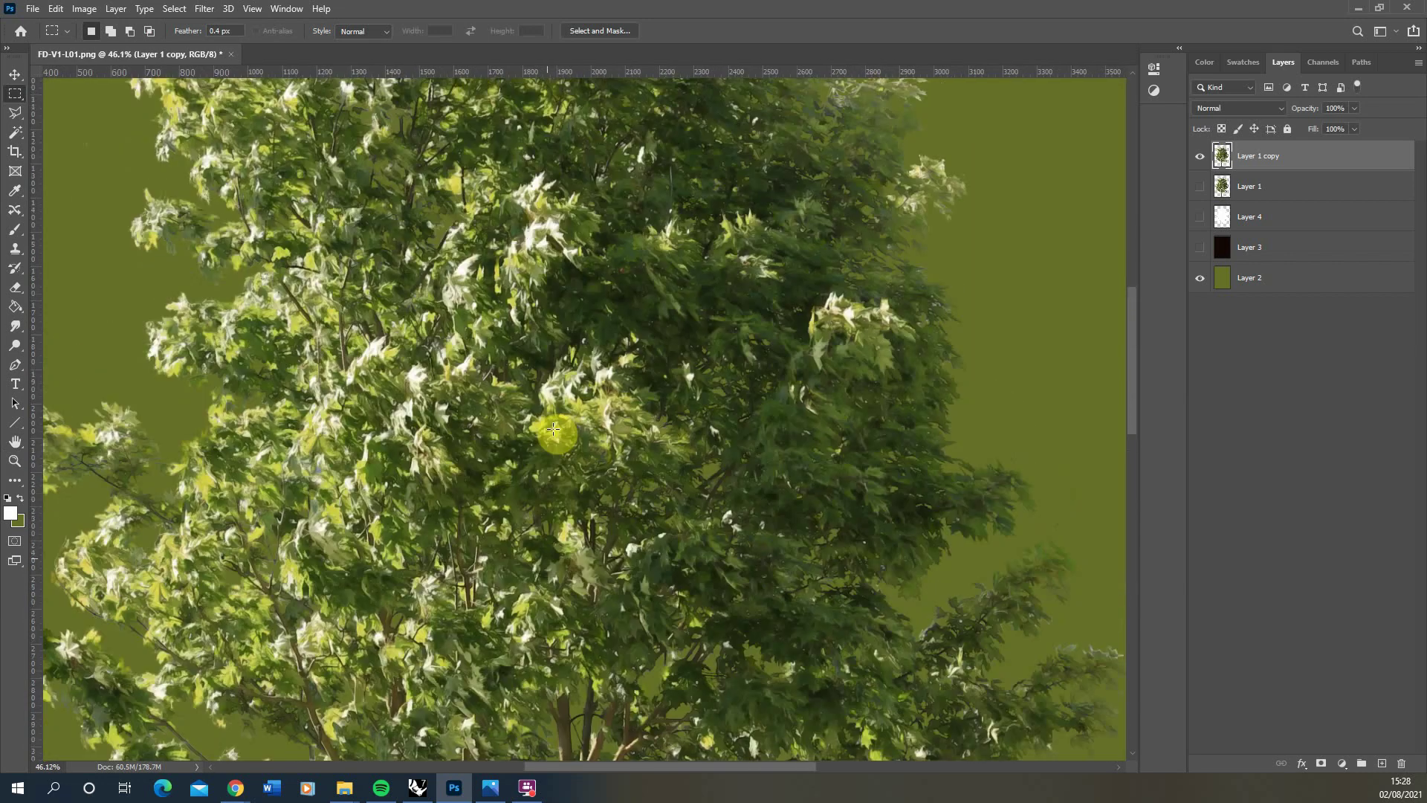
- In the Filter Gallery choose Artistic > Cutout with Levels 8, Simplicity 1, Fidelity 2
left_click(204, 8)
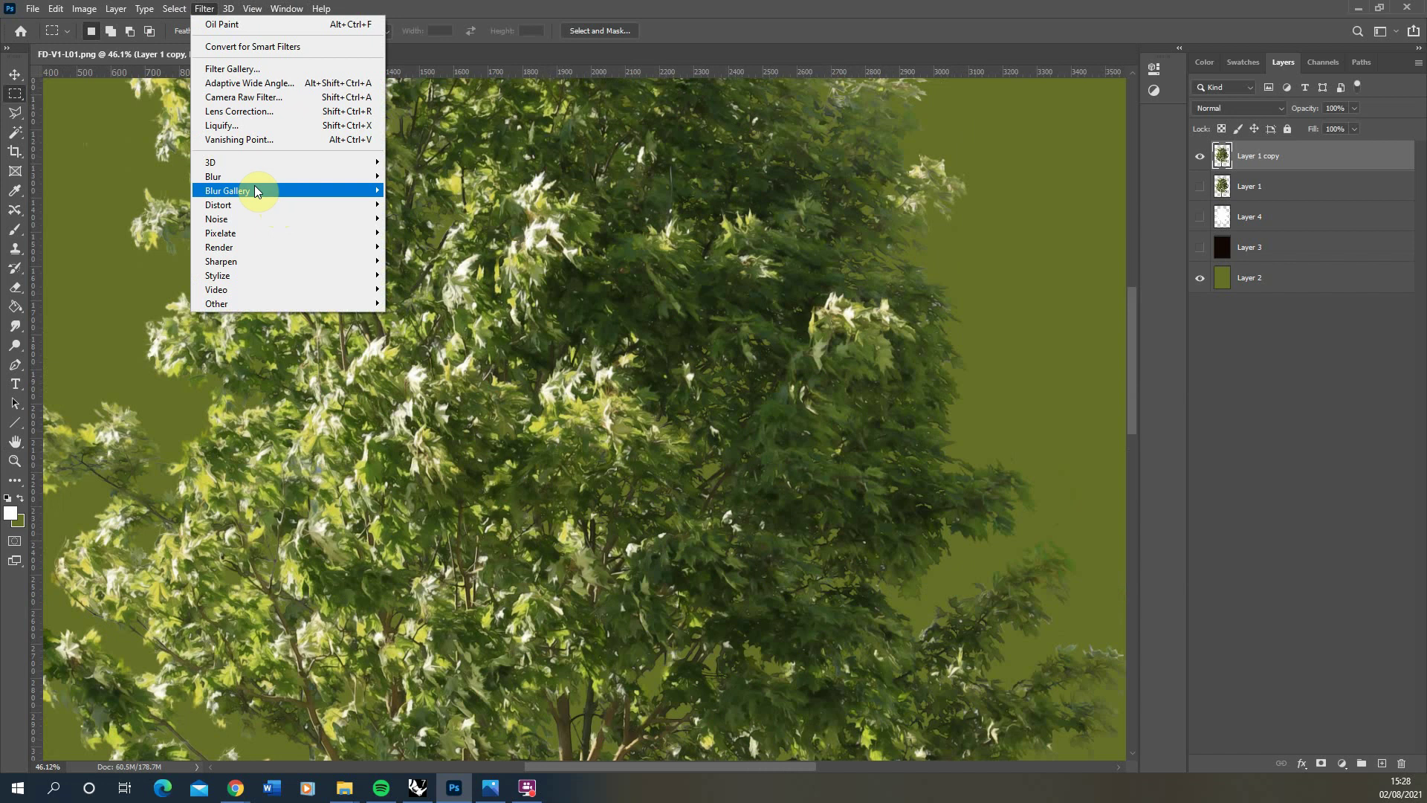
left_click(248, 68)
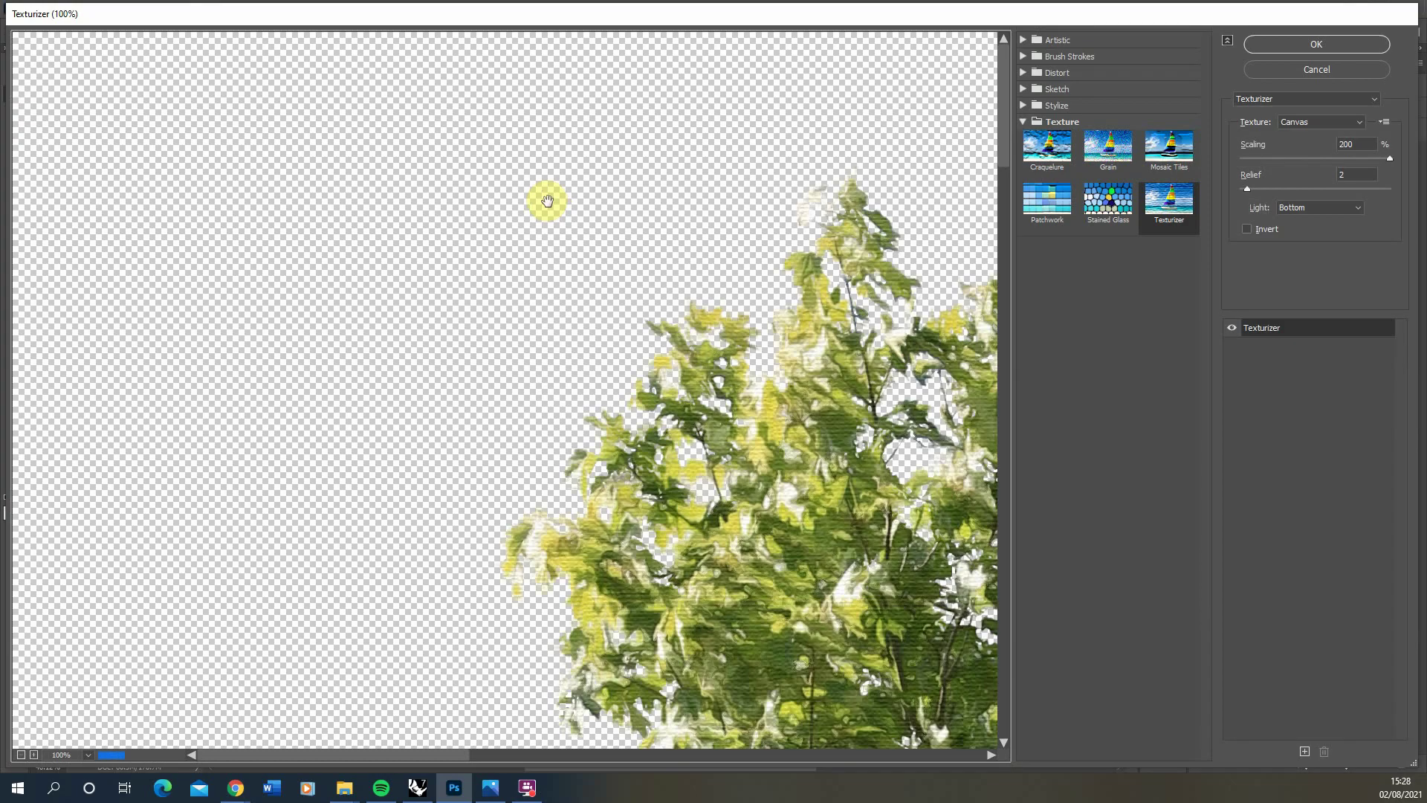
left_click(1061, 41)
left_click(1097, 69)
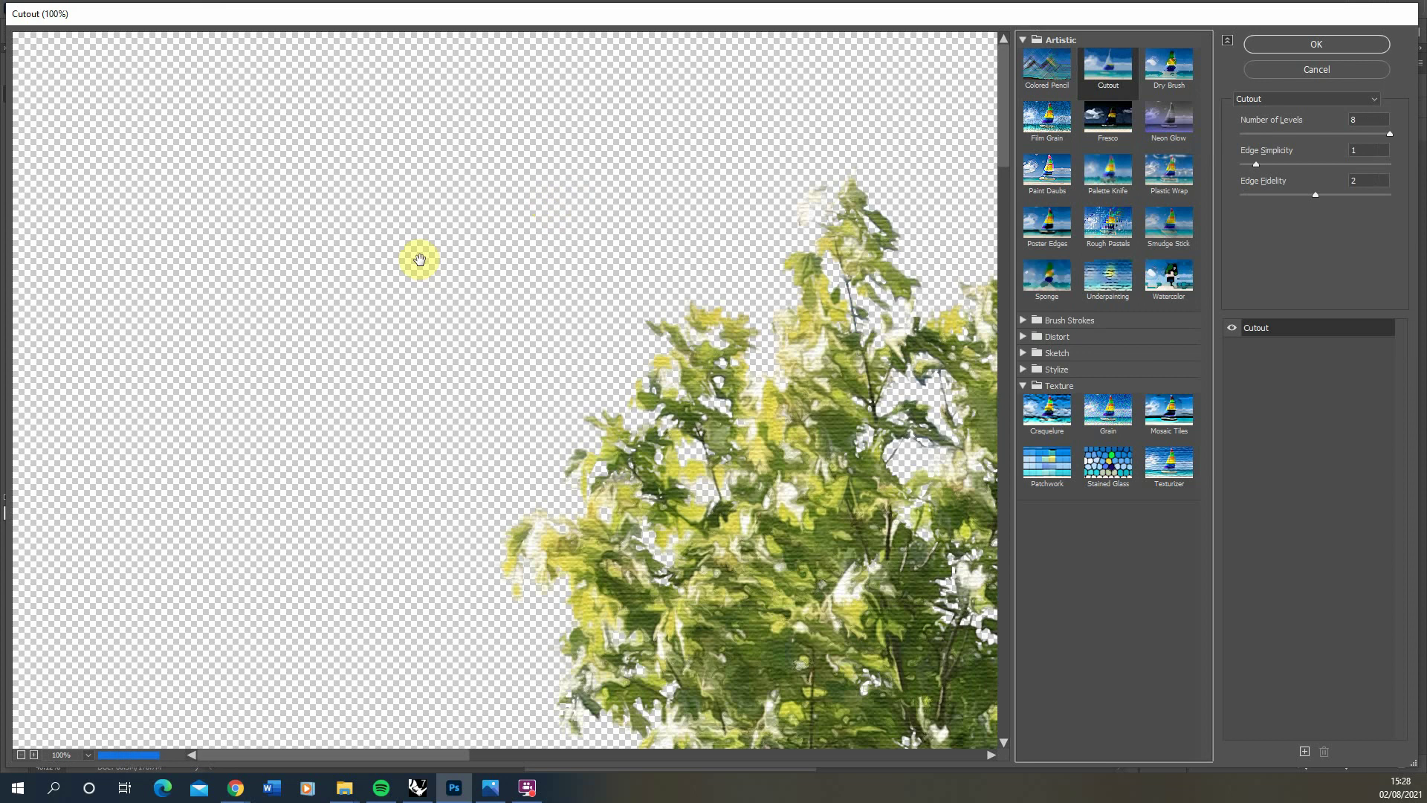
scroll(297, 318, "down", 1, "alt")
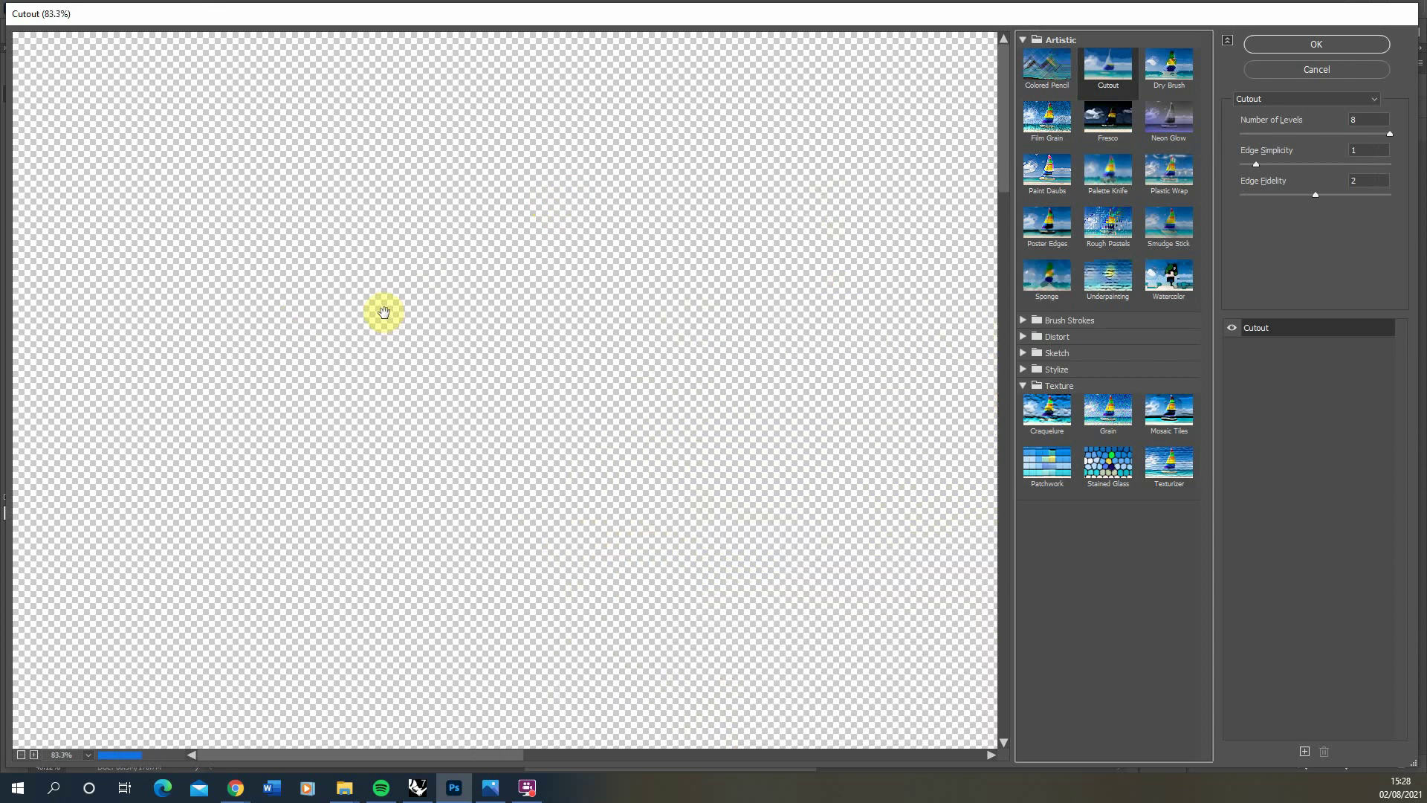
scroll(343, 367, "down", 2, "alt")
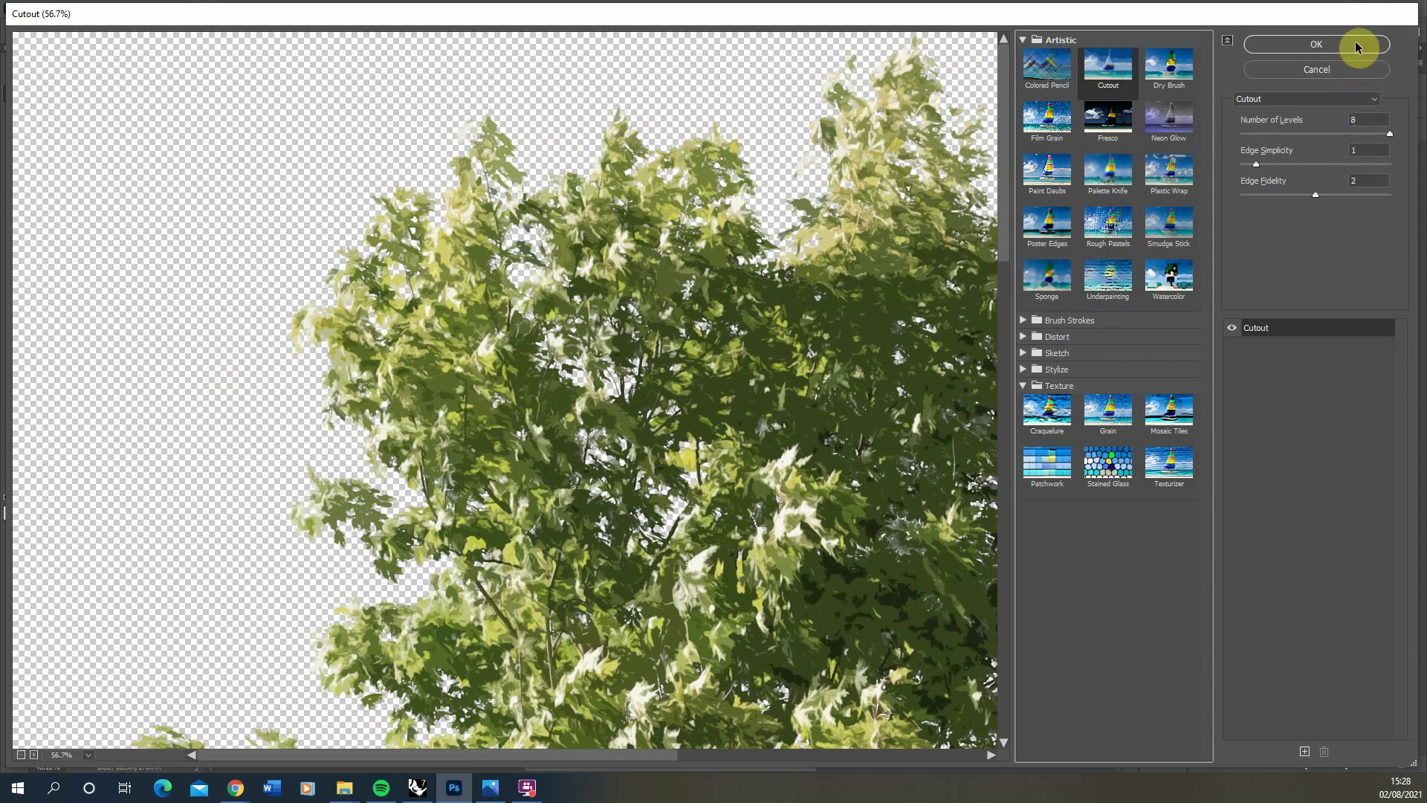
- Apply the Cutout effect and inspect the posterised foliage over the olive backdrop
left_click(1354, 44)
scroll(494, 388, "up", 3, "alt")
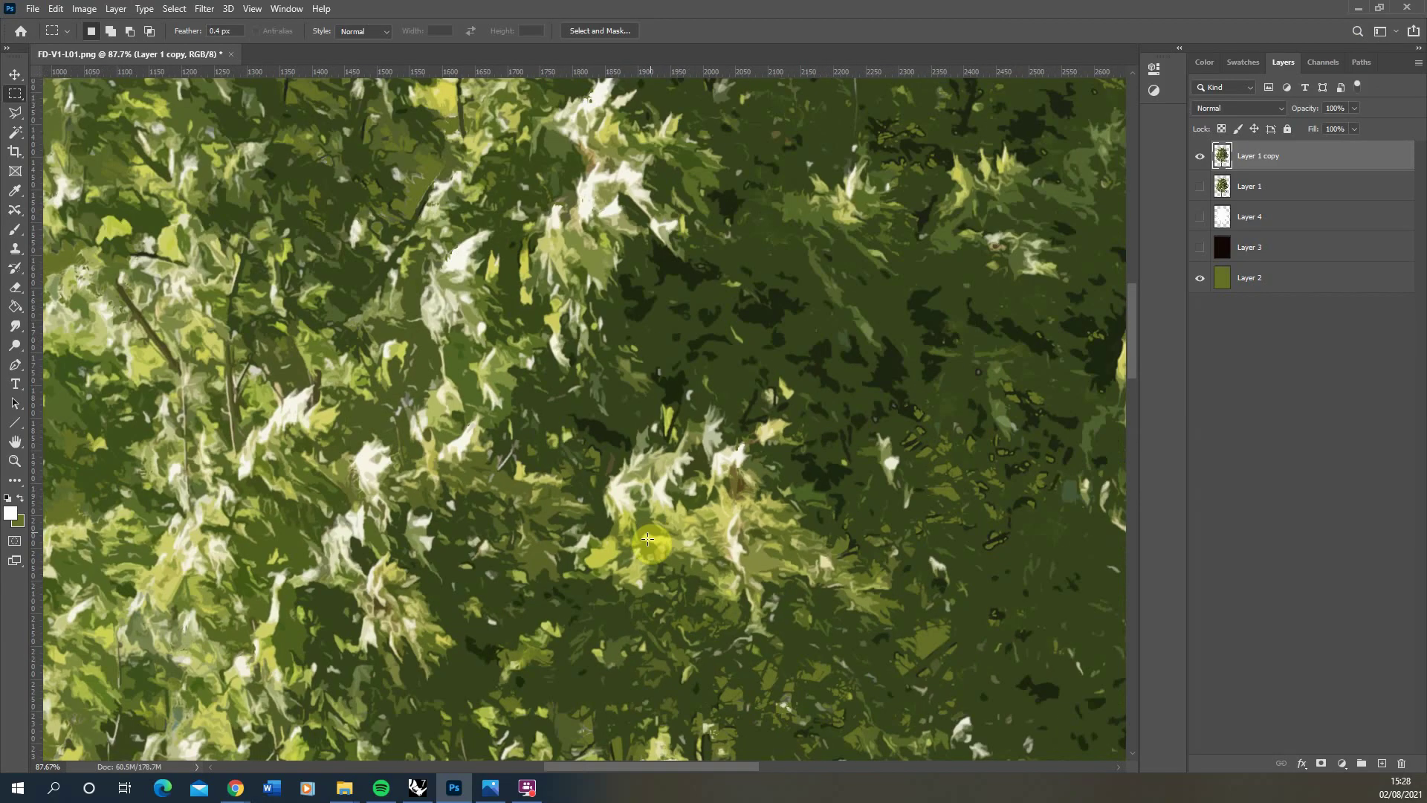
scroll(647, 540, "down", 5, "alt")
scroll(596, 542, "up", 3, "alt")
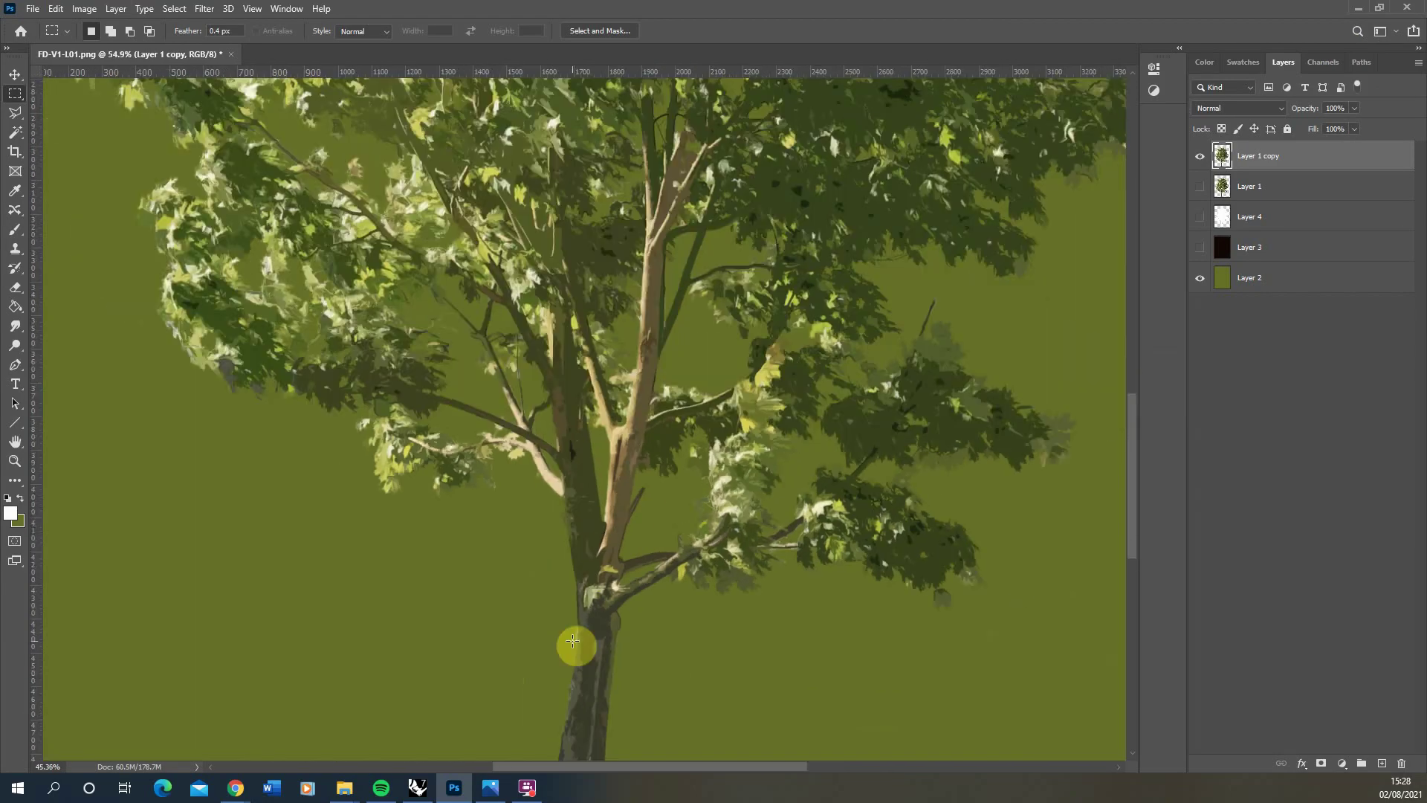
scroll(572, 640, "down", 3, "alt")
scroll(587, 550, "down", 2, "alt")
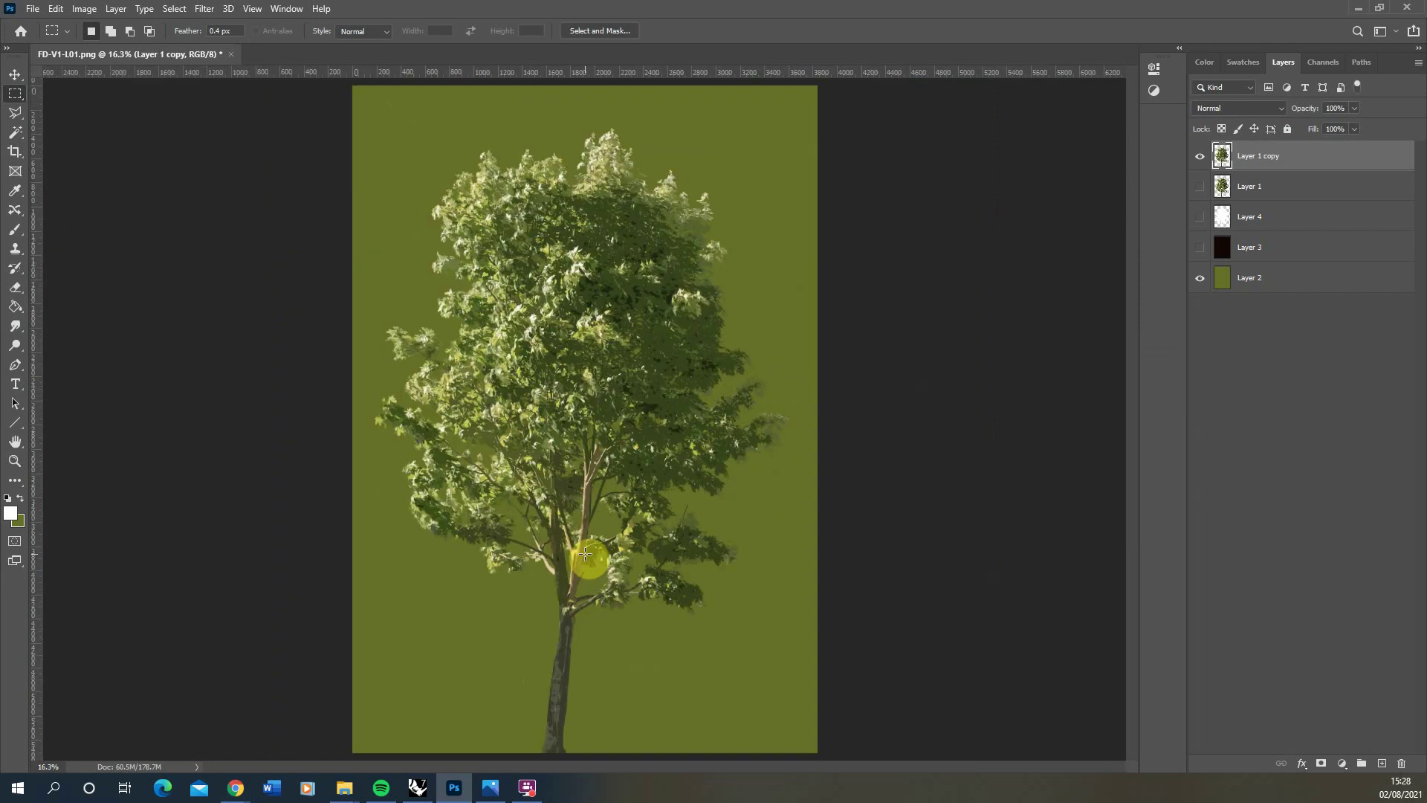
scroll(595, 434, "up", 4, "alt")
scroll(634, 462, "down", 2, "alt")
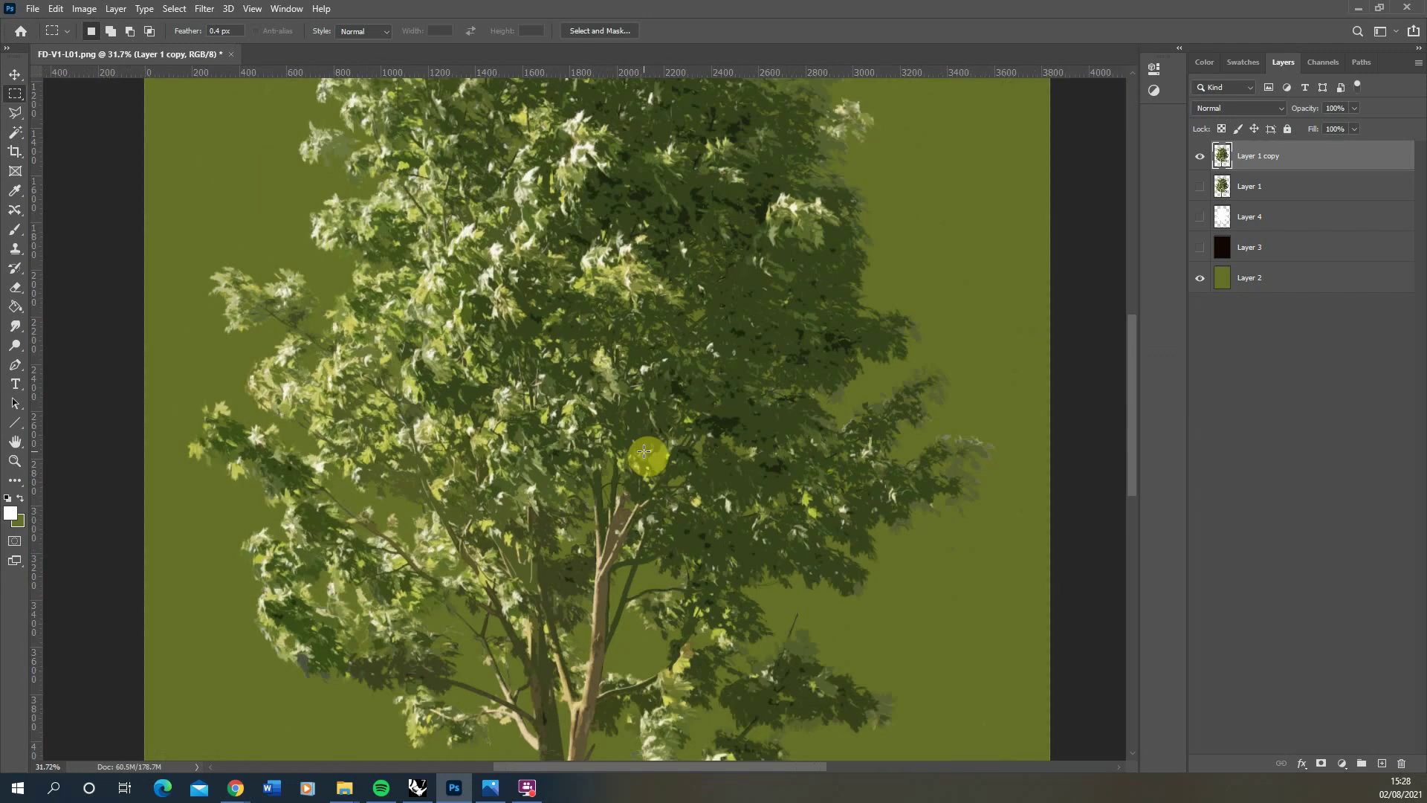
scroll(652, 446, "down", 2, "alt")
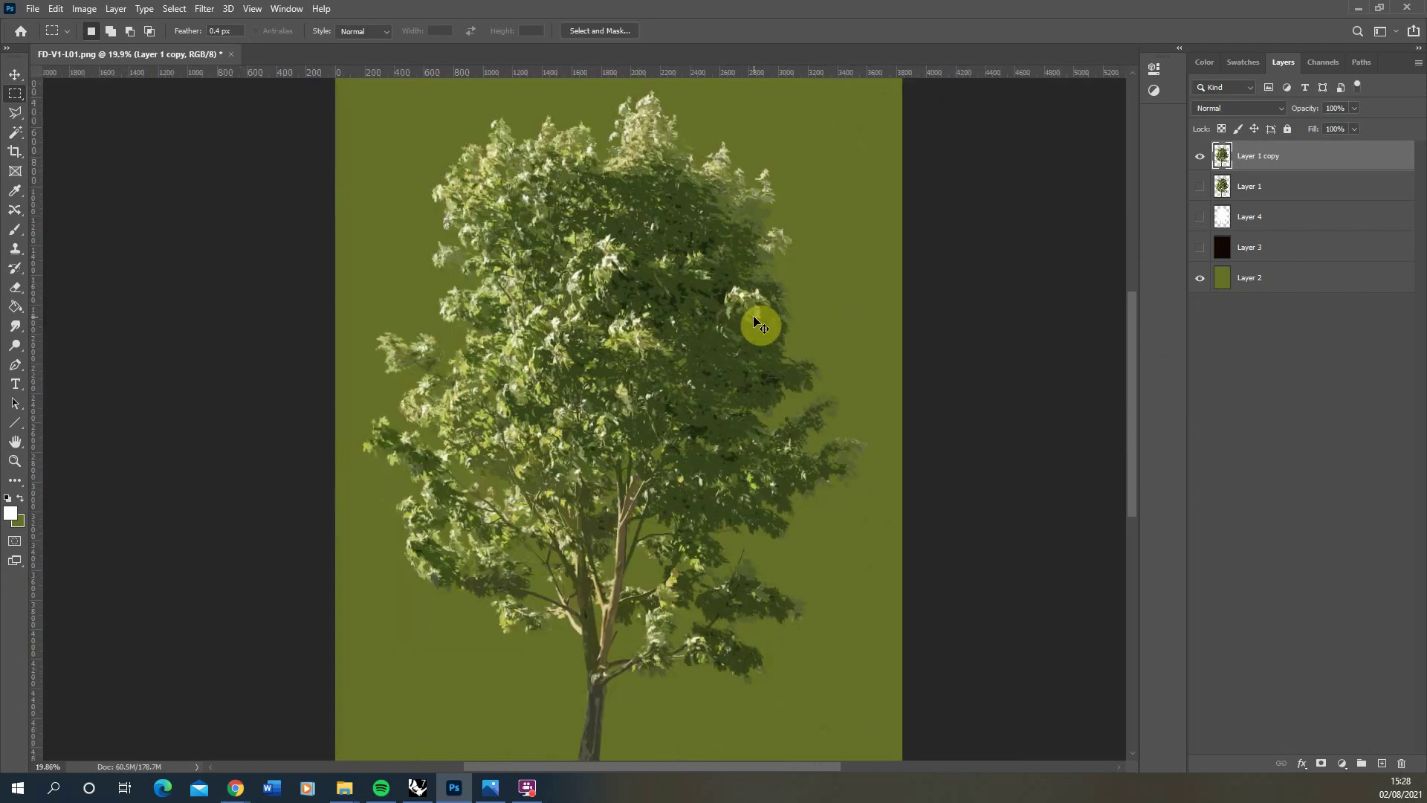
- Save the image as a JPEG named FD-V1-L01_colour_paint in the Trees folder
key("ctrl+shift+s")
left_click(206, 462)
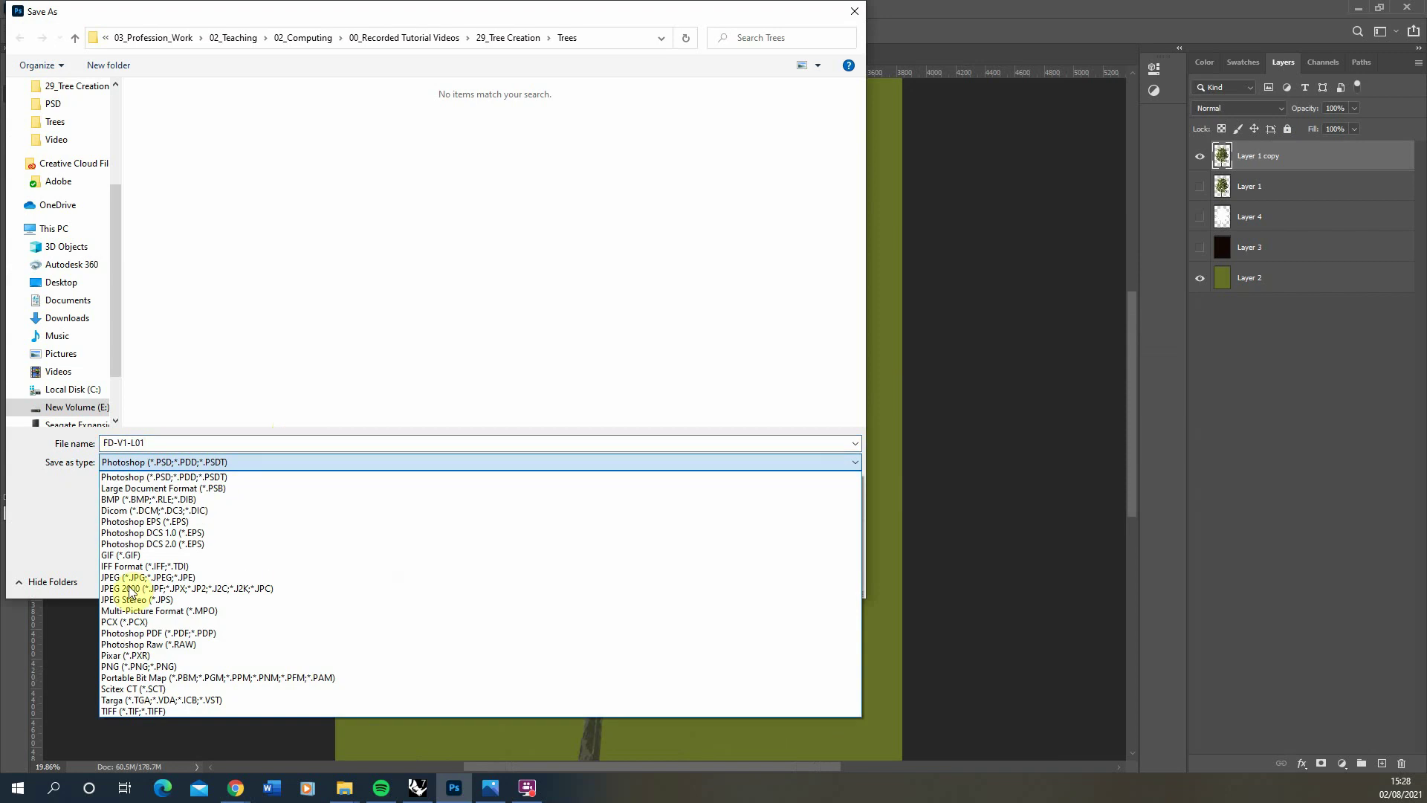
left_click(119, 577)
left_click(242, 128)
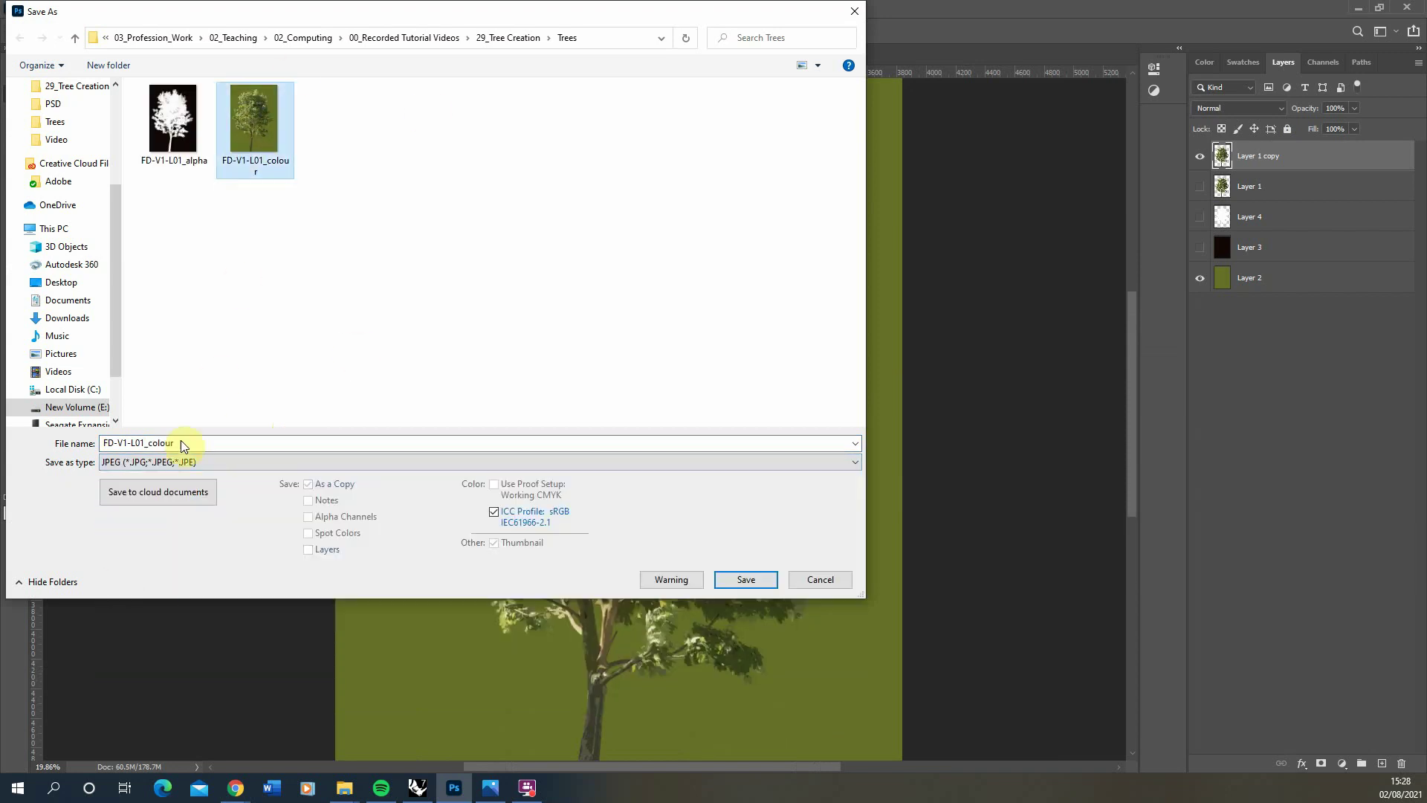
left_click(194, 443)
type("_paint")
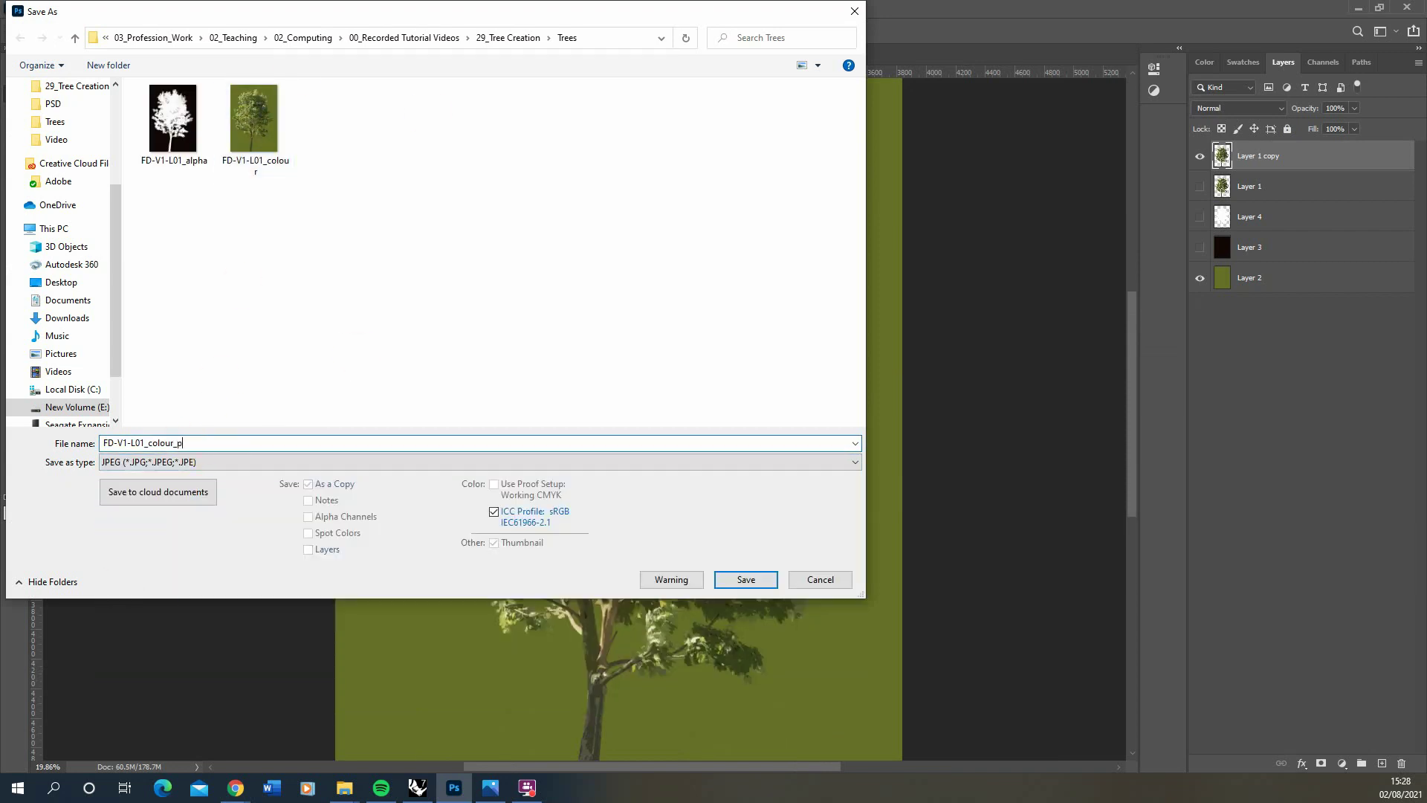
left_click(741, 579)
left_click(313, 411)
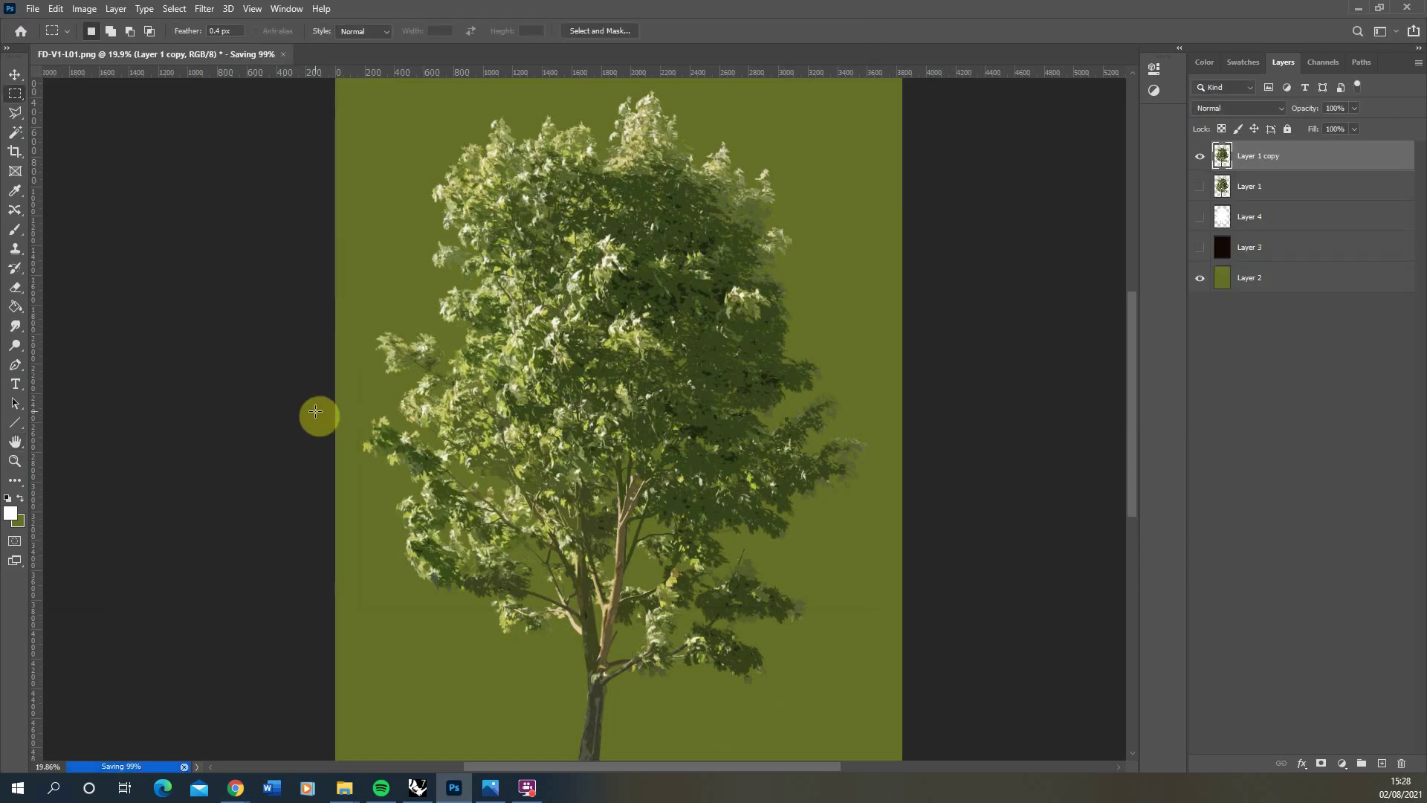
- Set FD-V1-L01_colour_paint as the Base Color texture of tree_1 in Rhino
left_click(417, 788)
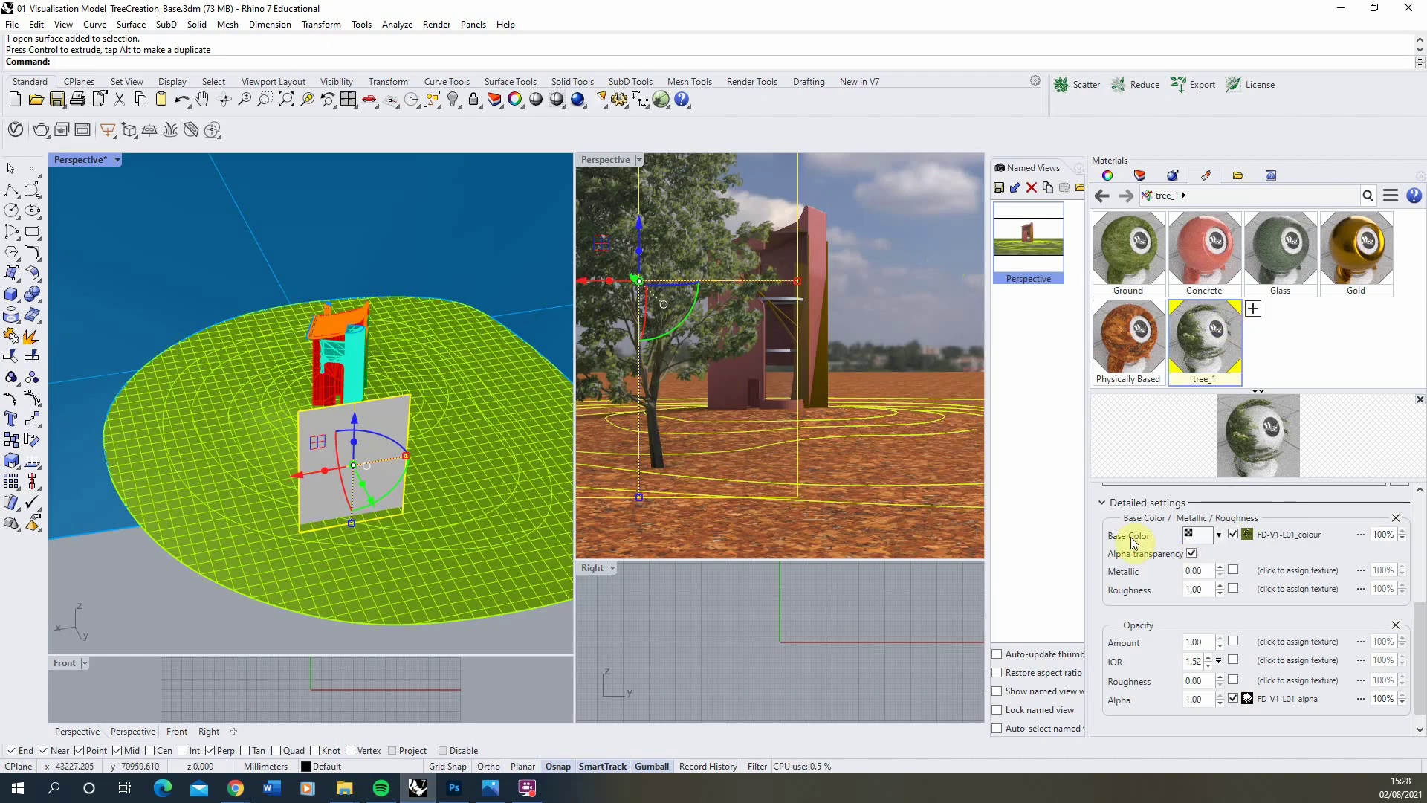
left_click(1360, 535)
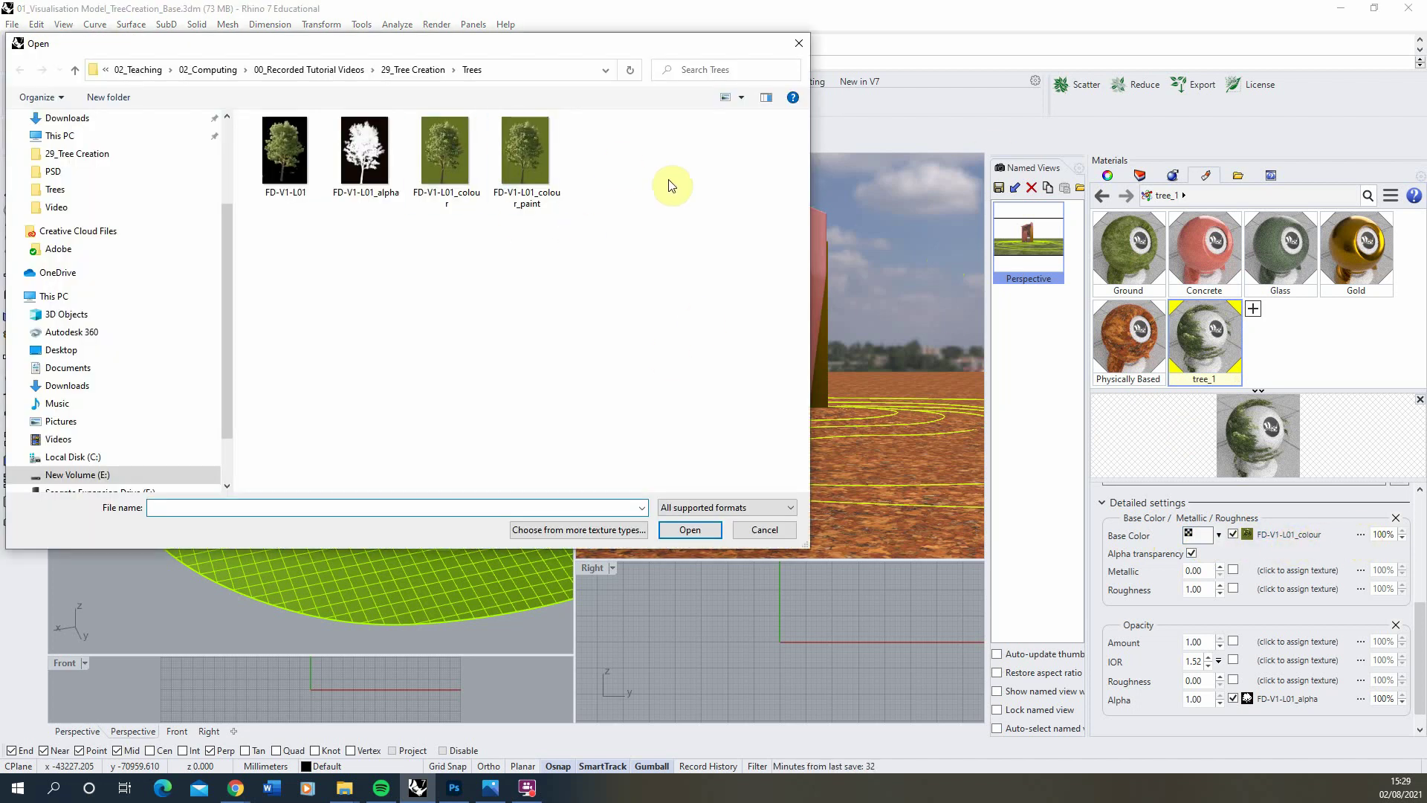
left_click(540, 182)
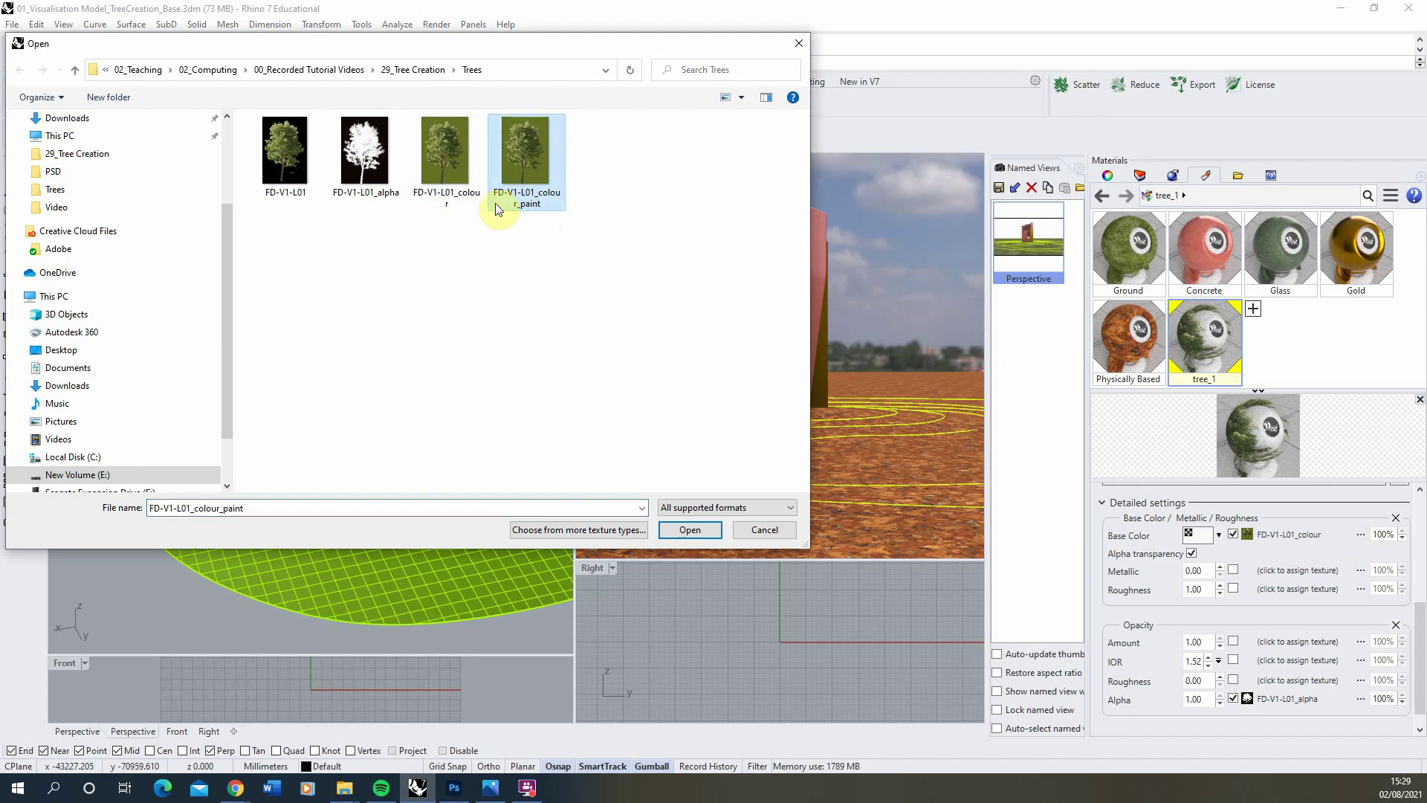
left_click(691, 530)
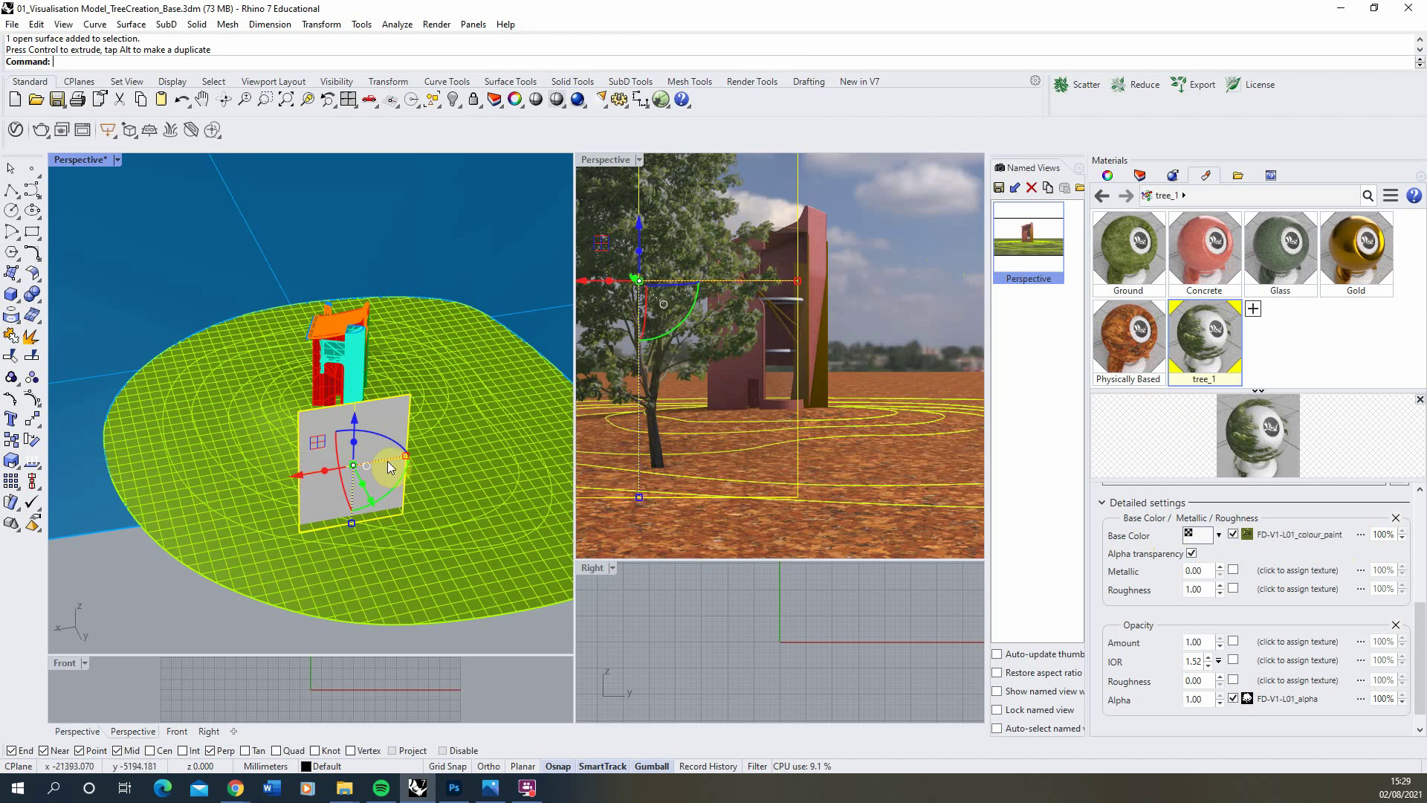
- Reposition the tree plane near the tower, undoing an accidental deletion and extrusion
left_click_drag(370, 500, 444, 541)
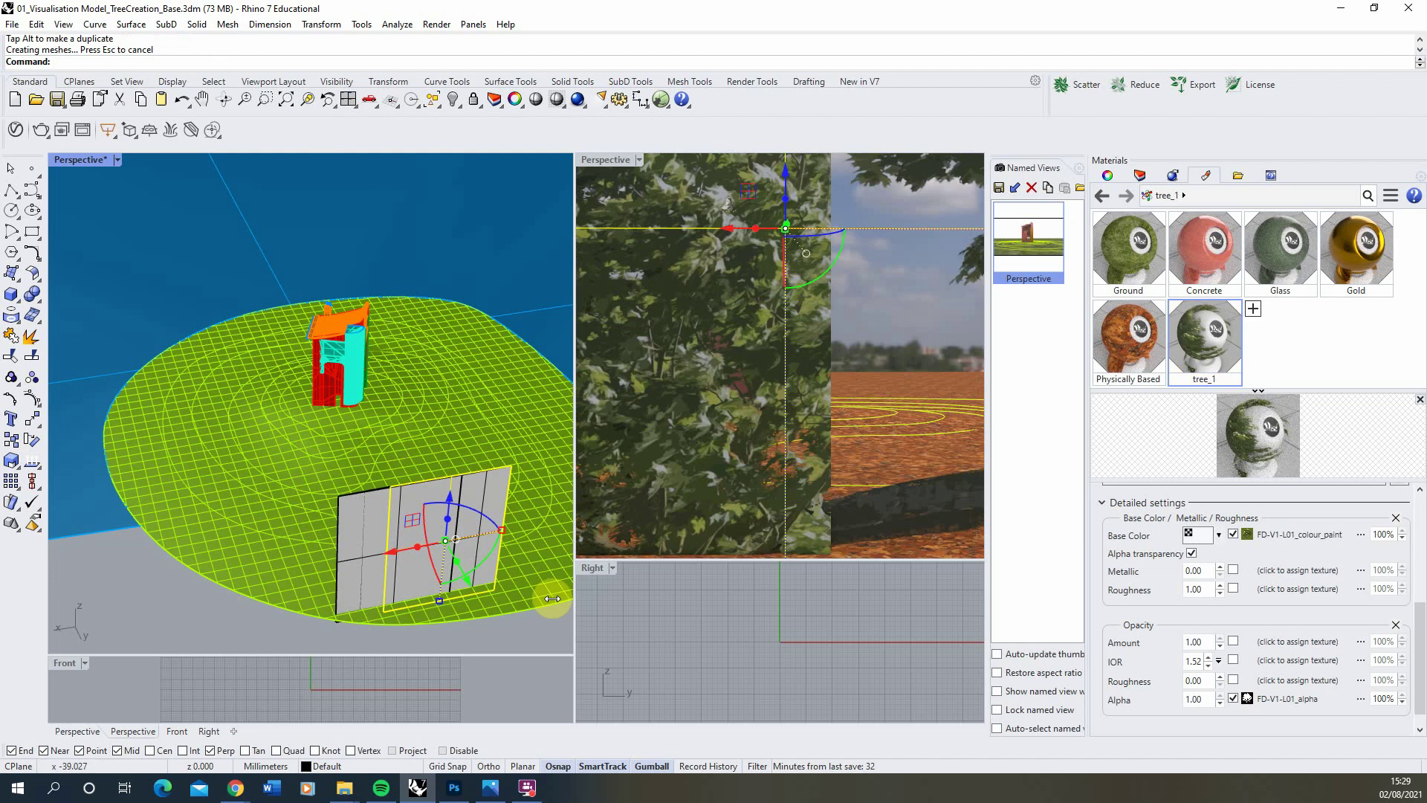
left_click(367, 536)
key("Delete")
key("ctrl+z")
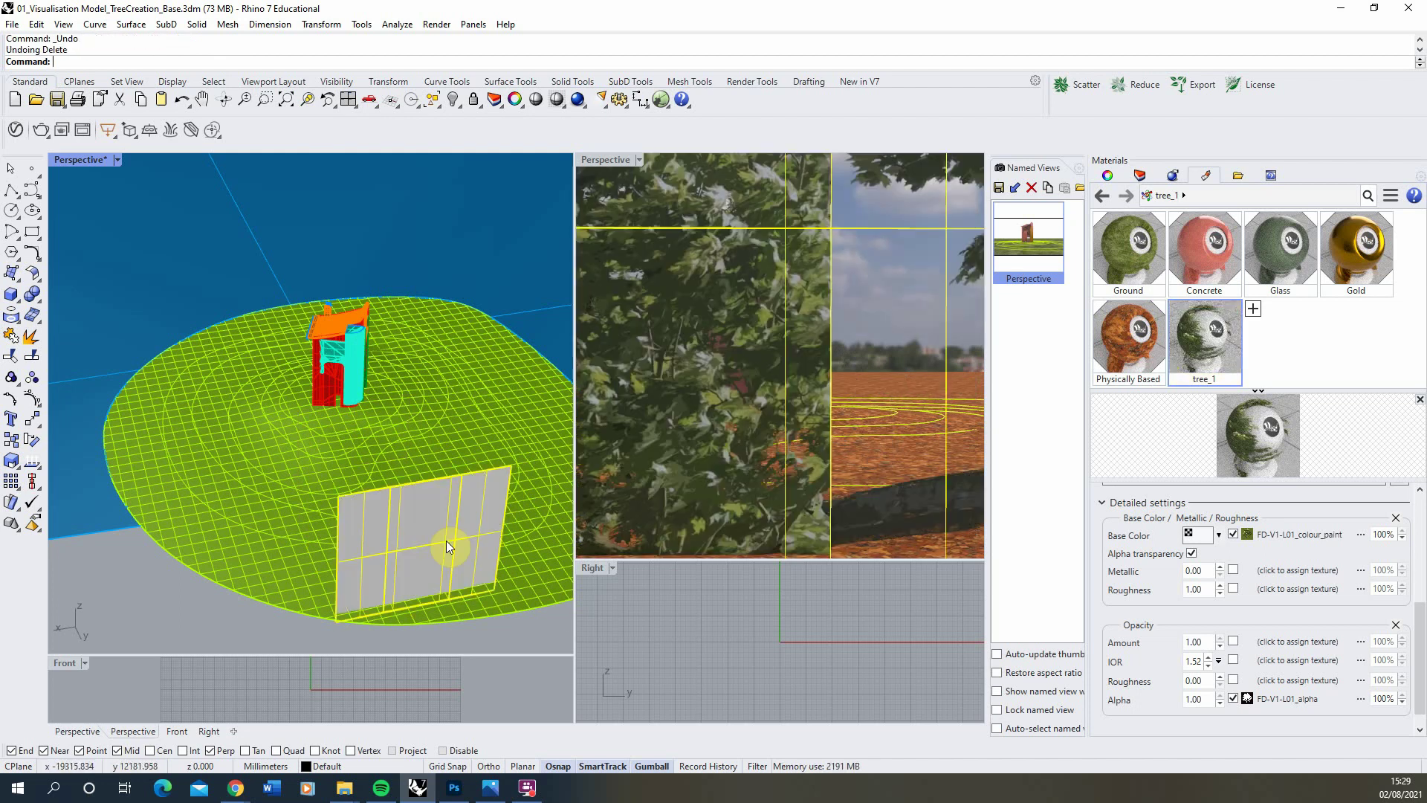
key("ctrl+z")
left_click_drag(360, 553, 305, 475)
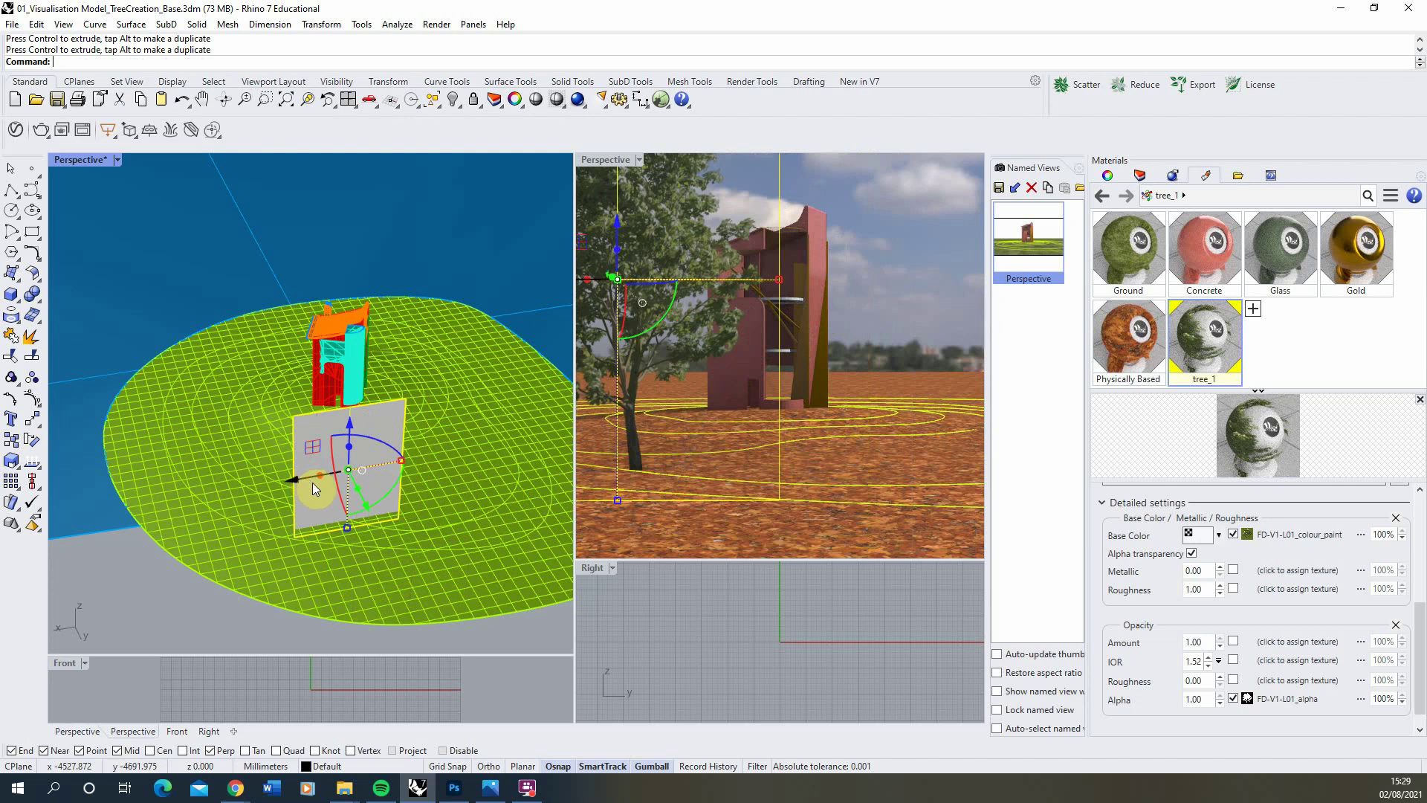
- Apply Stylize > Find Edges to Layer 1 copy, turning the tree white with coloured outlines
left_click(454, 787)
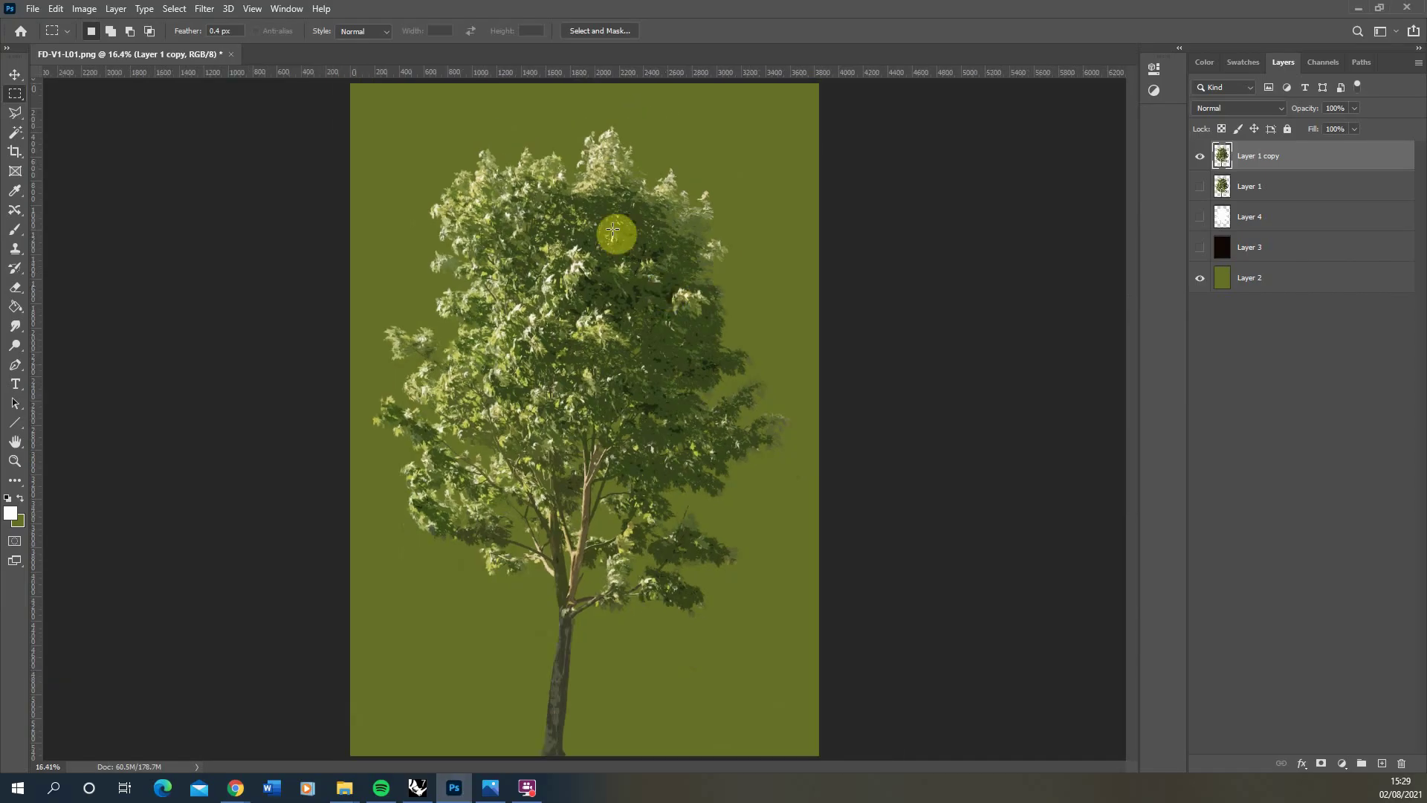
left_click(205, 9)
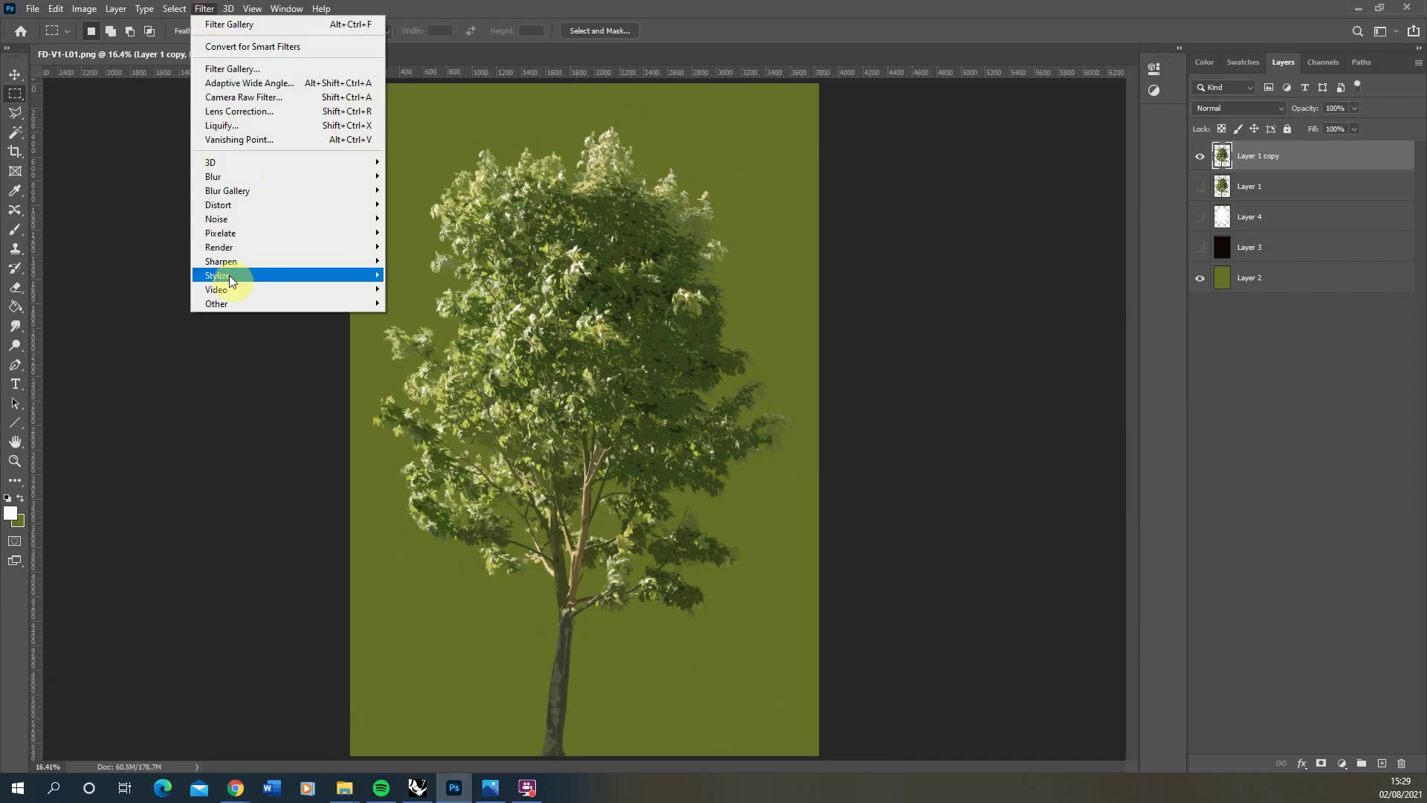
mouse_move(229, 275)
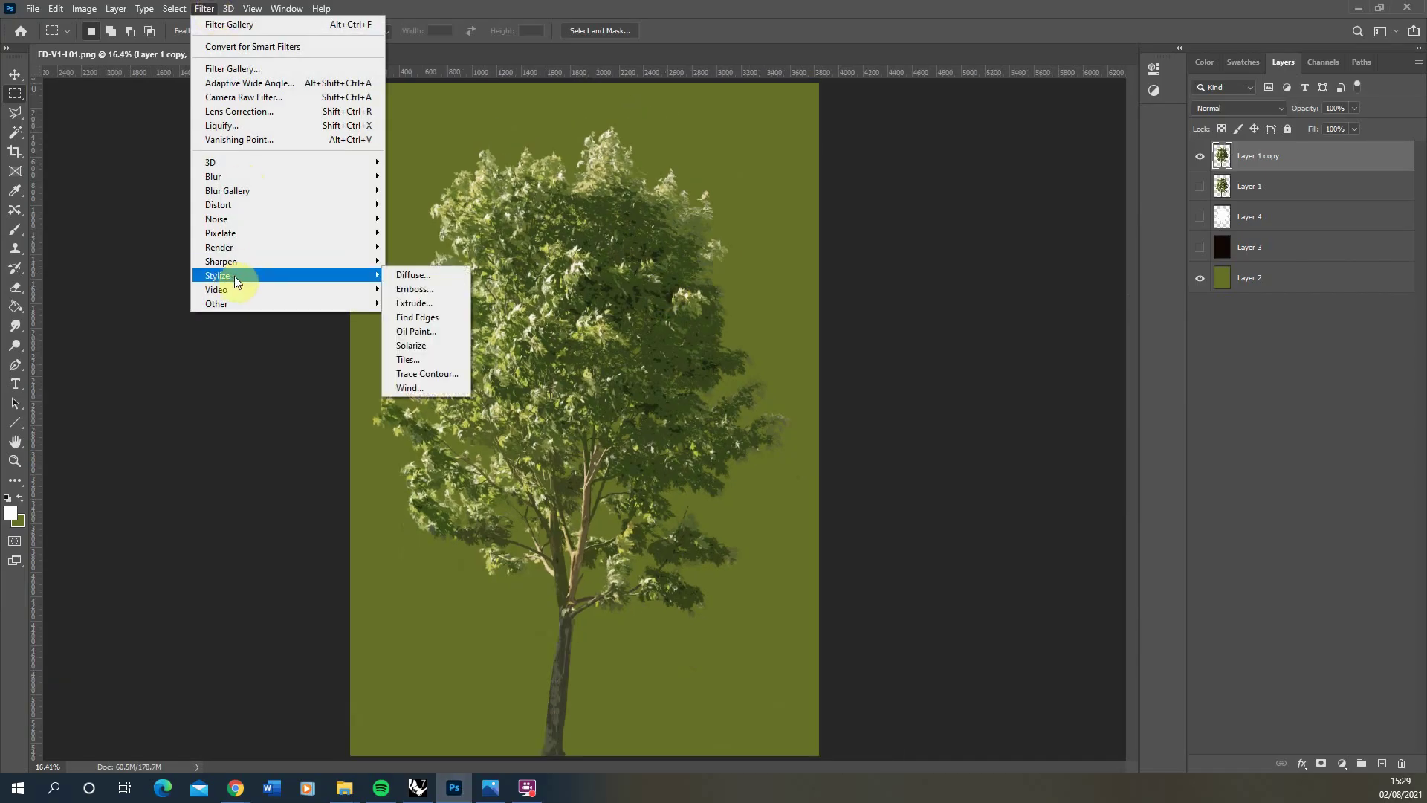
left_click(416, 318)
scroll(550, 320, "up", 5, "alt")
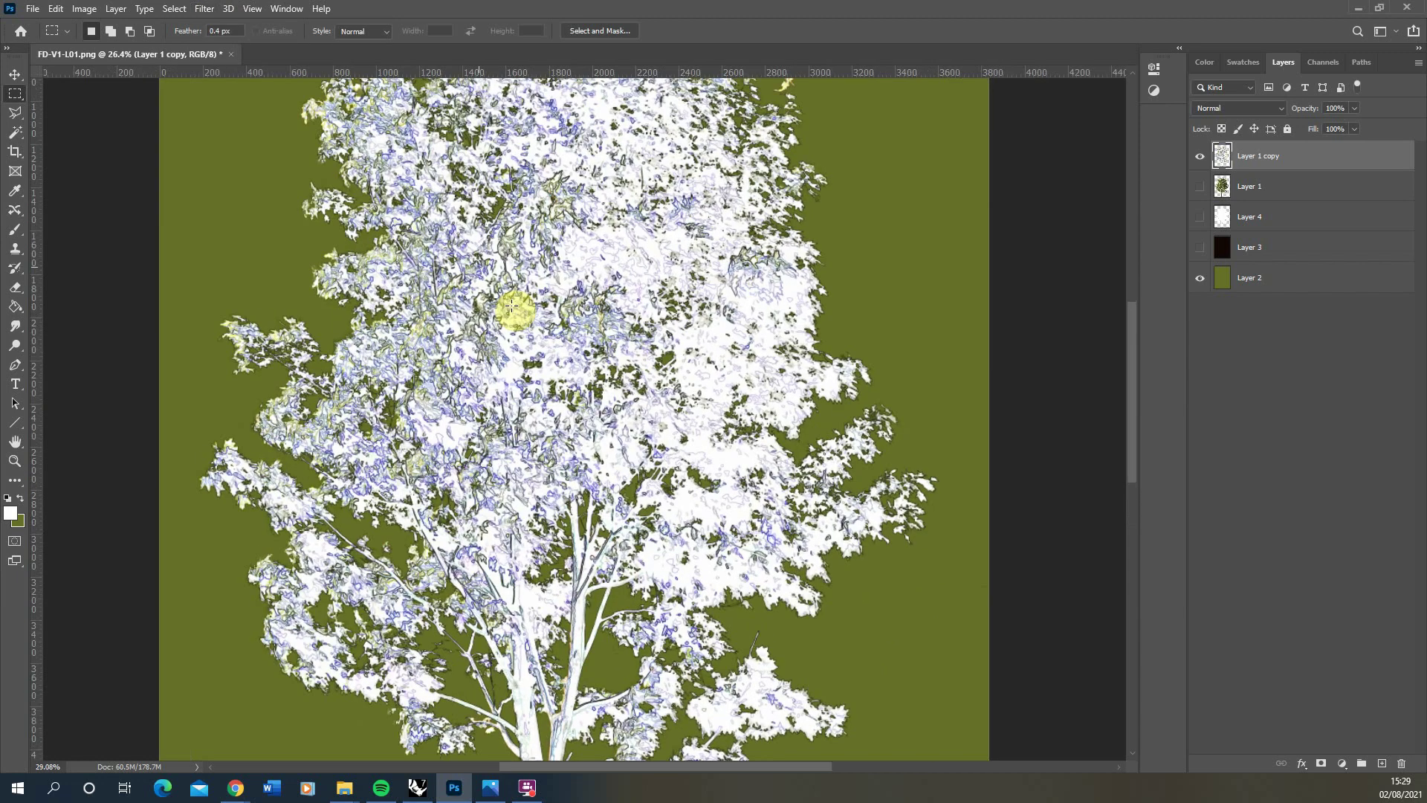
scroll(525, 303, "up", 3, "alt")
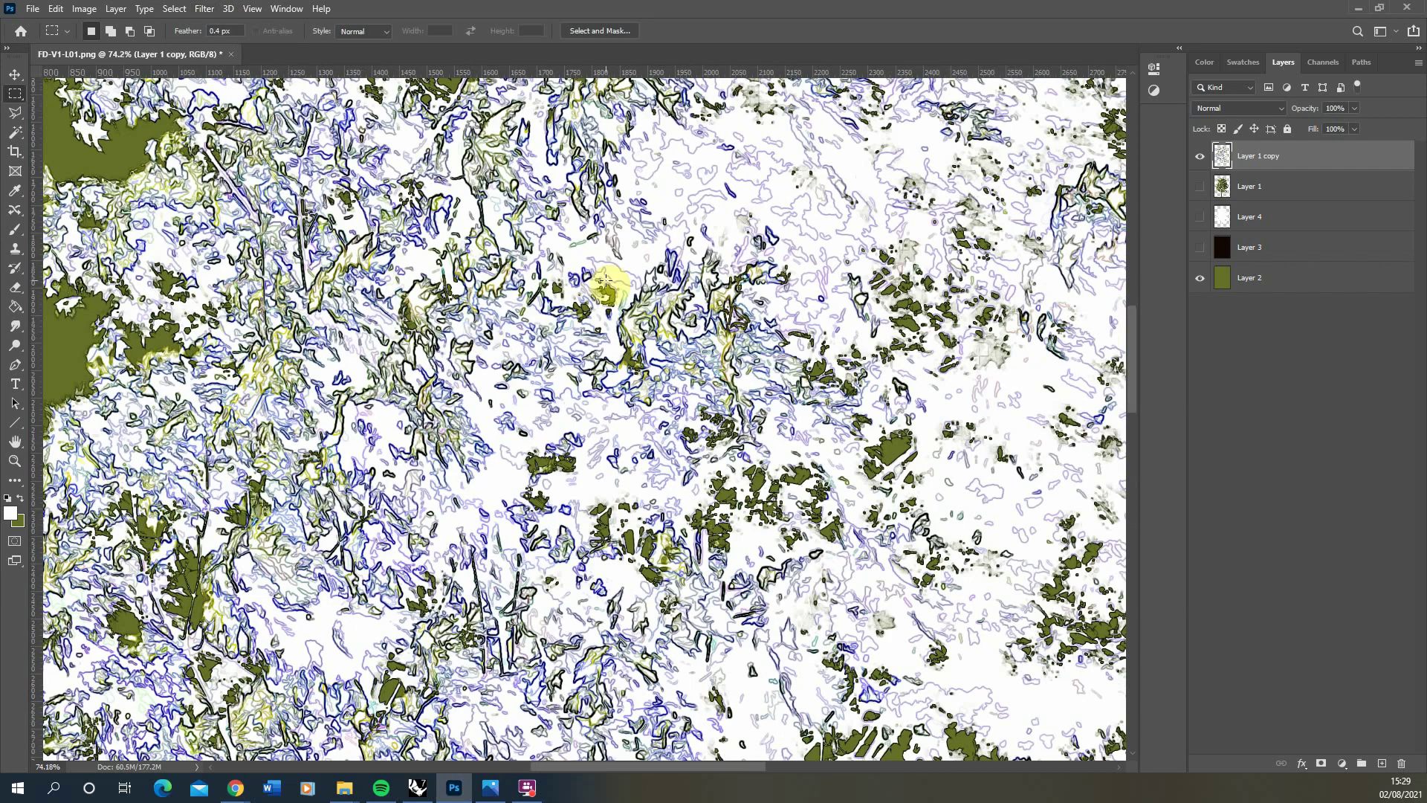
- Add a Black & White adjustment layer to turn the edge-traced tree greyscale
scroll(498, 301, "down", 1, "alt")
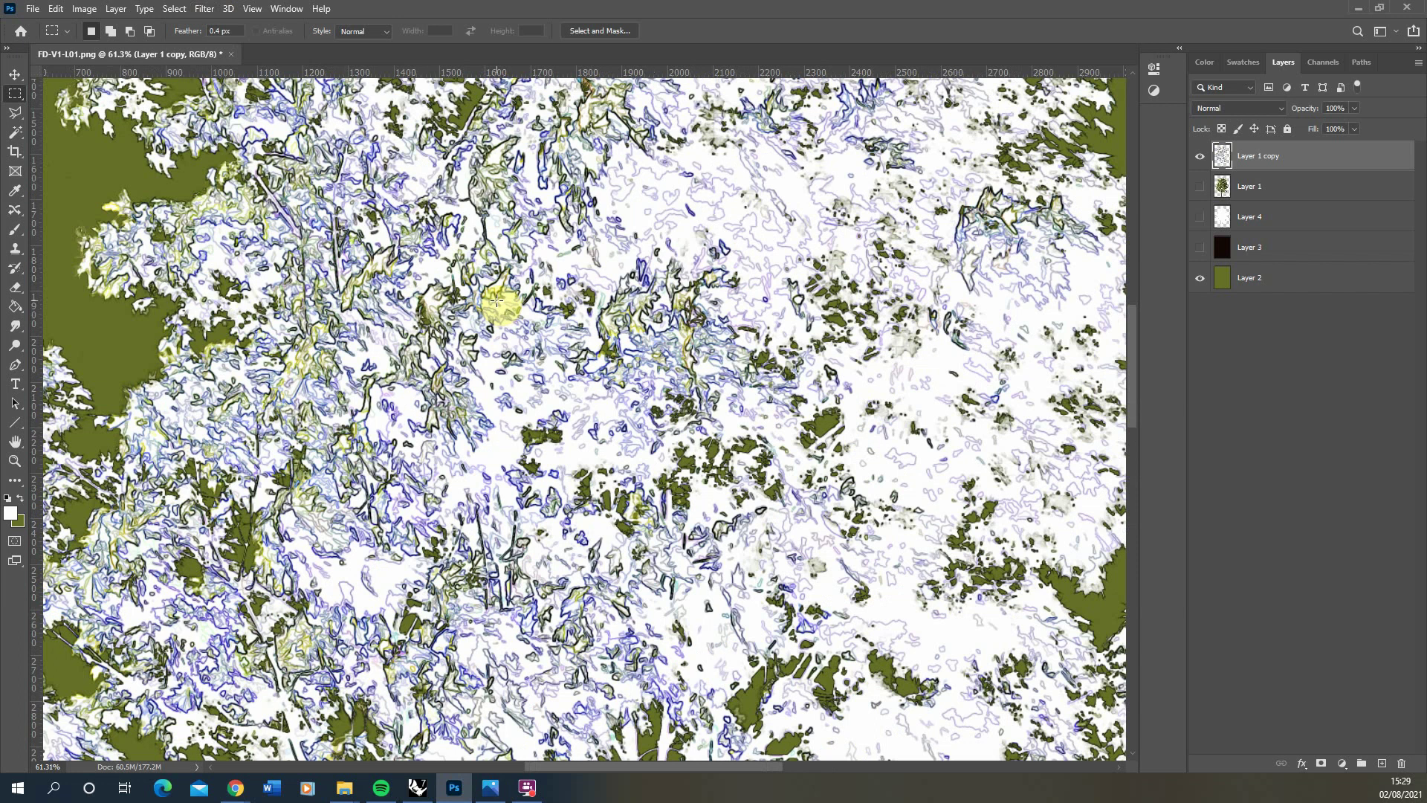
left_click(1342, 763)
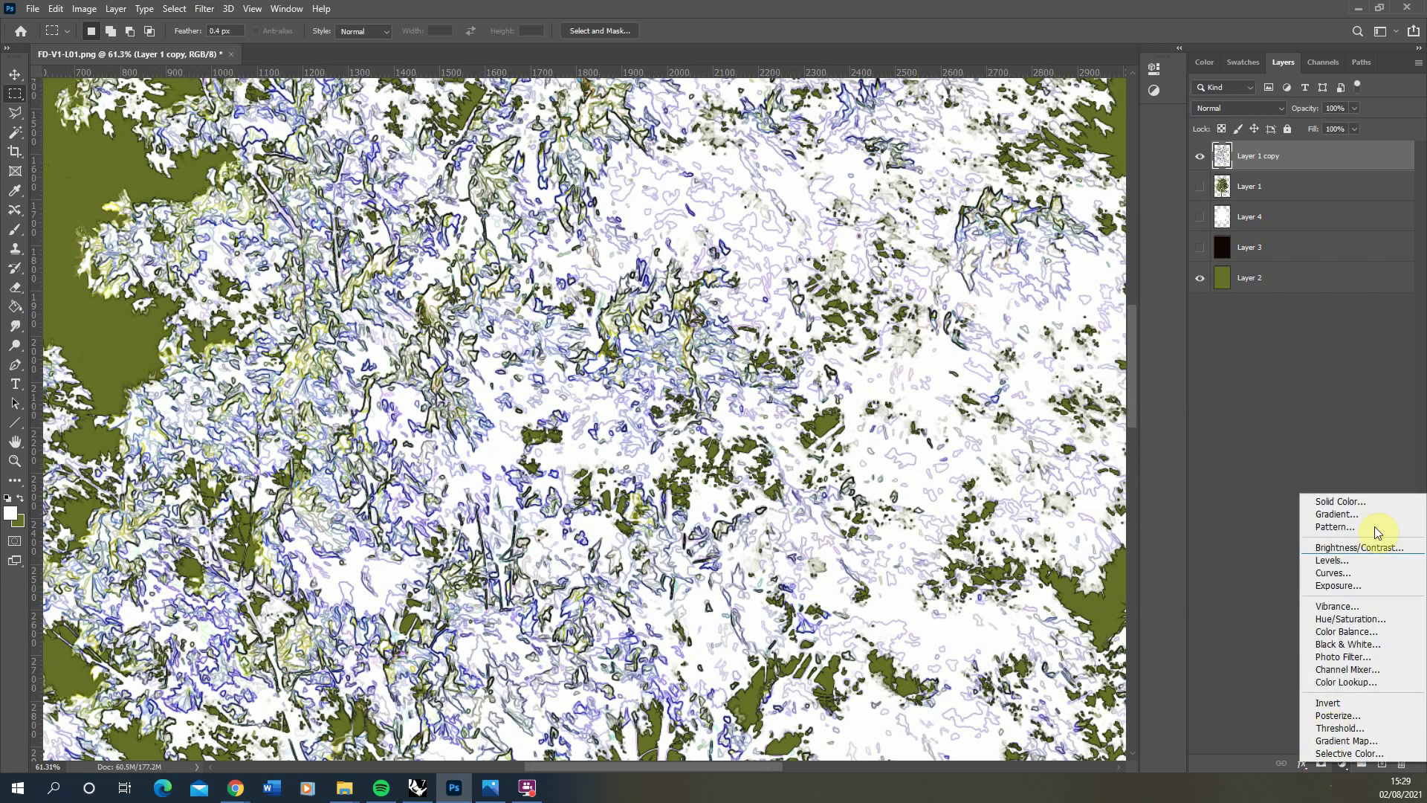
left_click(1347, 644)
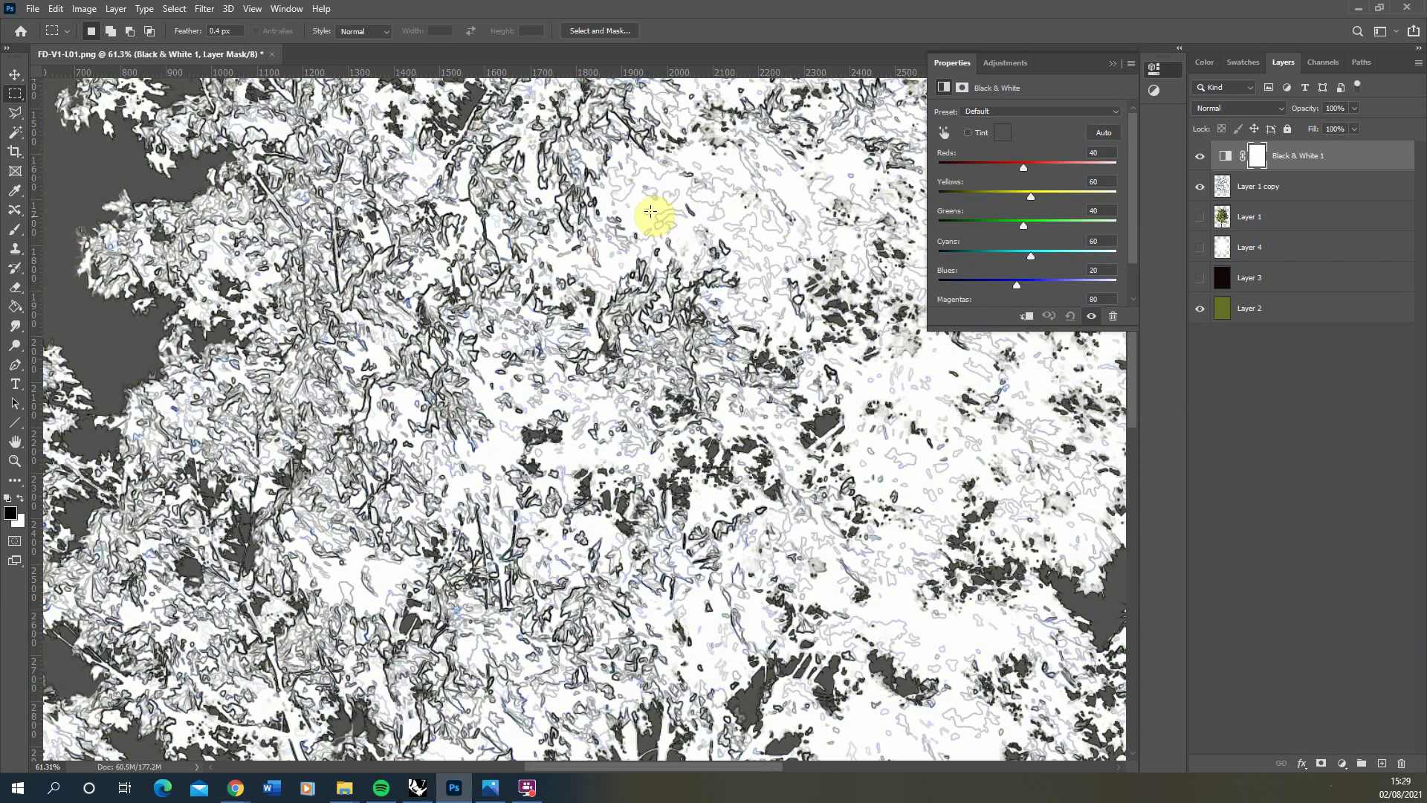
scroll(446, 550, "down", 6, "alt")
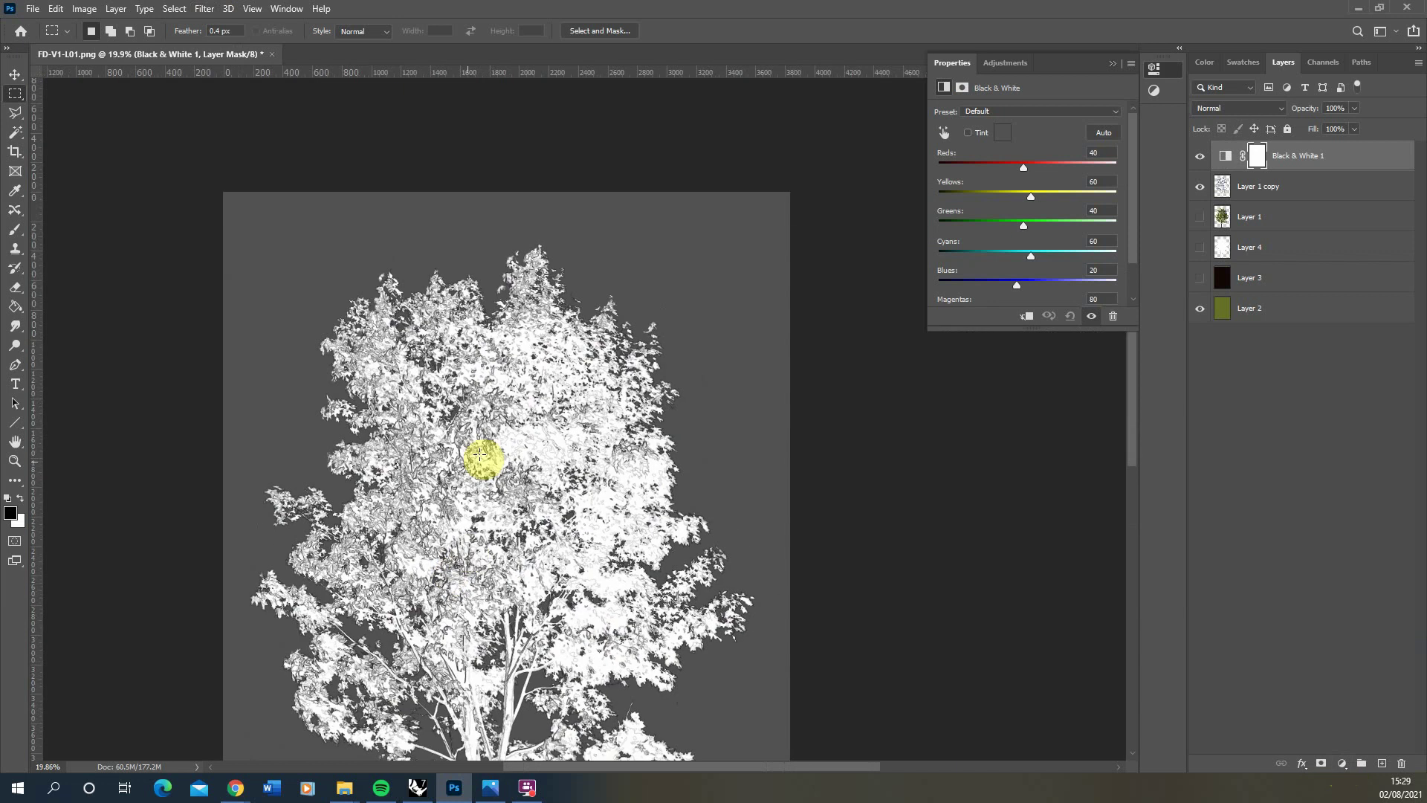
scroll(486, 480, "down", 1, "alt")
- Save the image as a JPEG named FD-V1-L01_lines, accepting the default quality options
key("ctrl+shift+s")
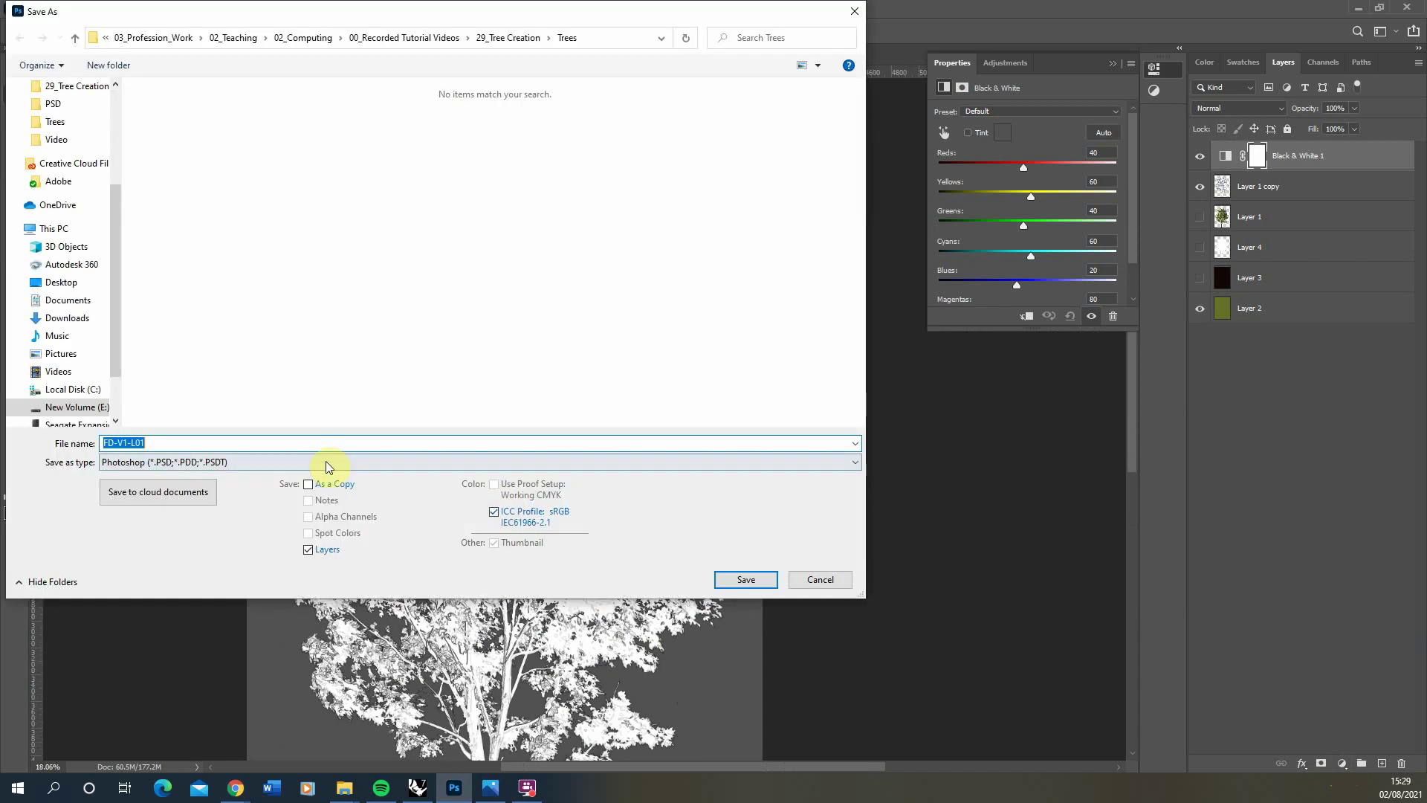
left_click(322, 462)
left_click(142, 589)
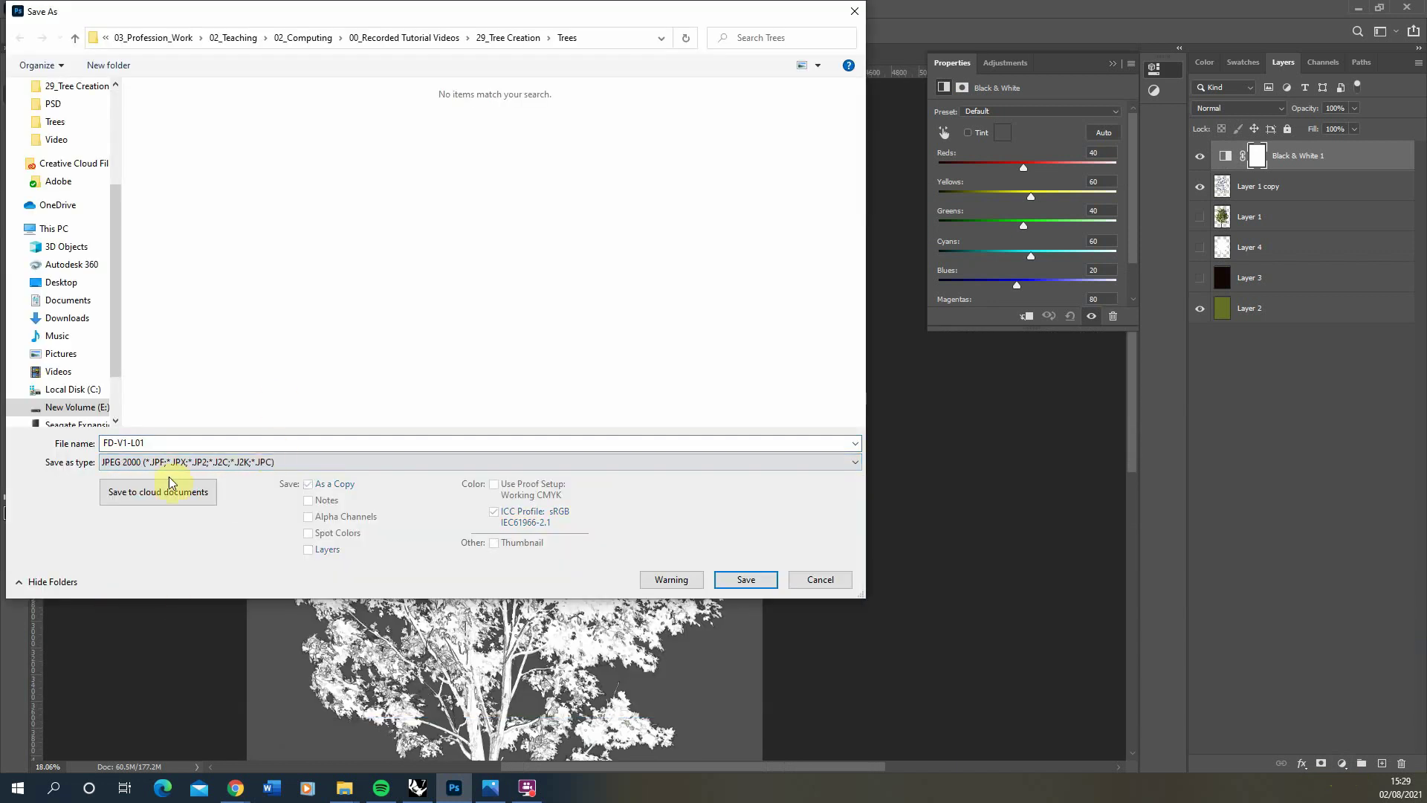
left_click(150, 464)
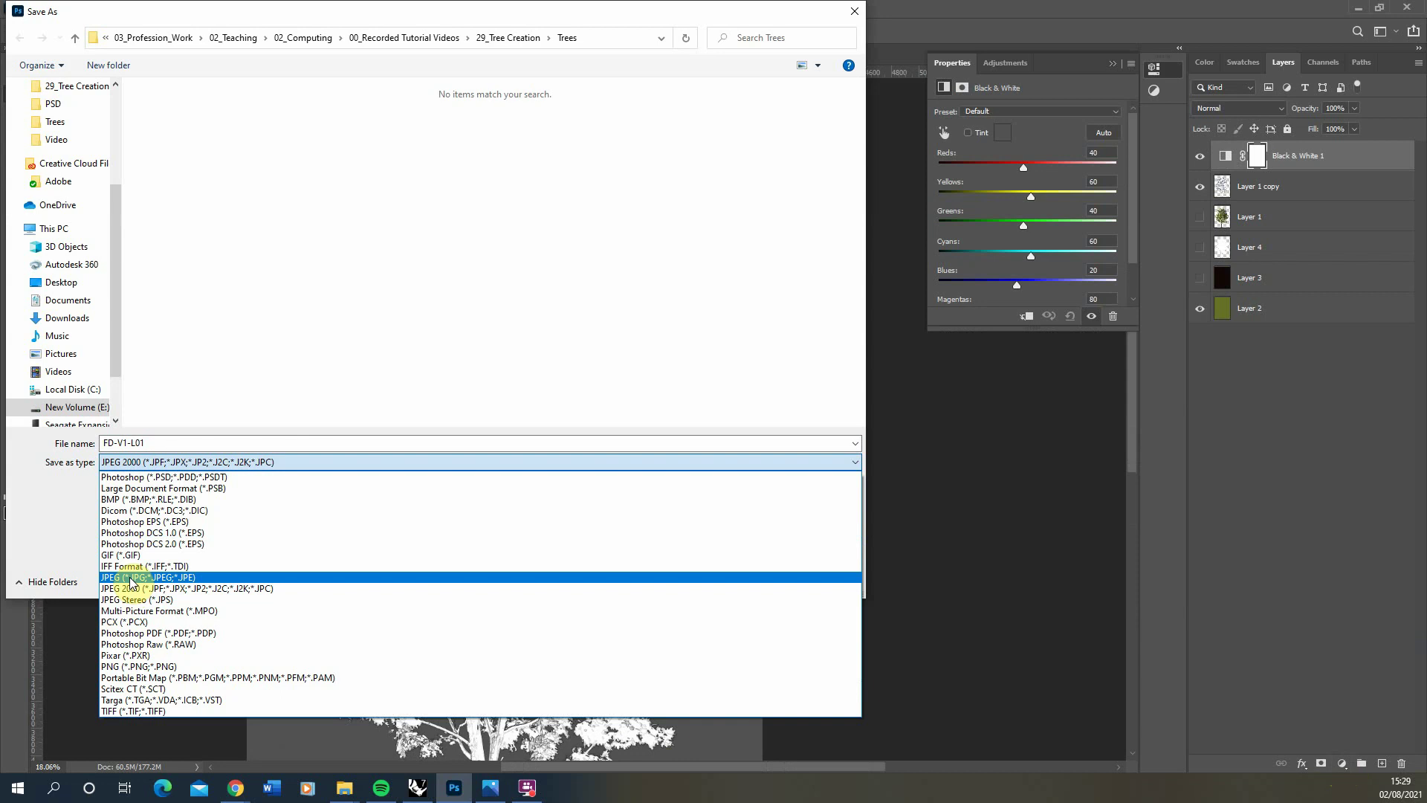
left_click(141, 576)
left_click(173, 443)
type("_")
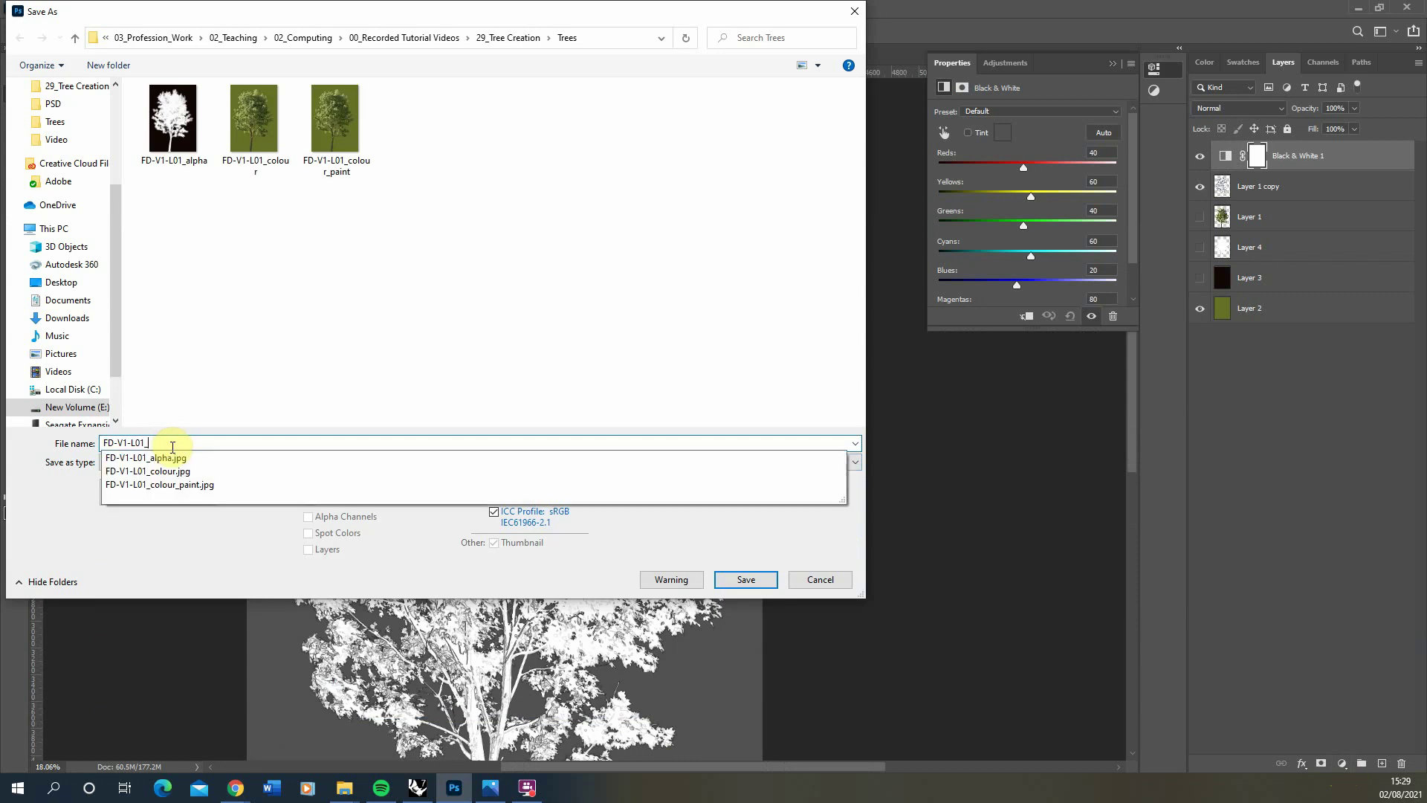
type("li")
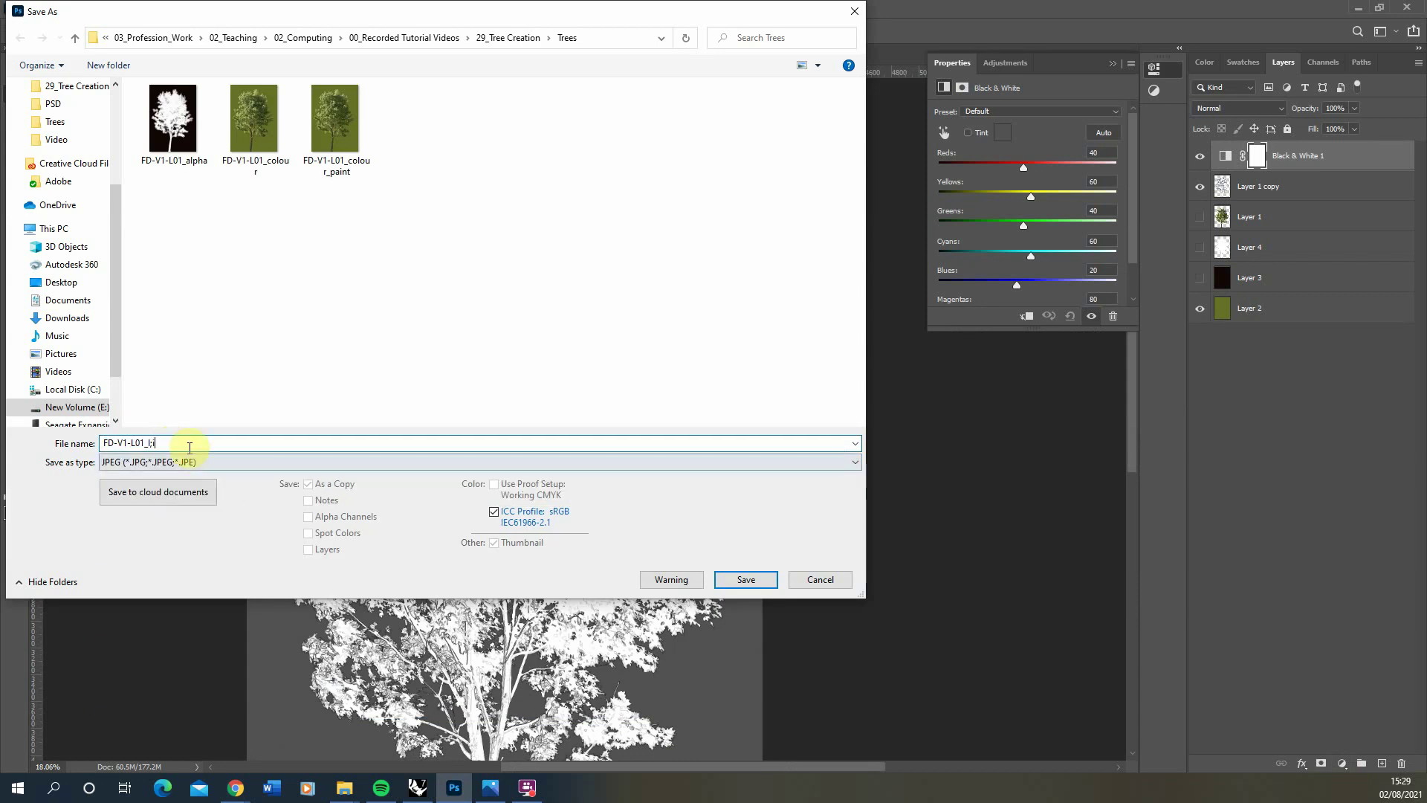
type("k")
type("nes")
left_click(745, 579)
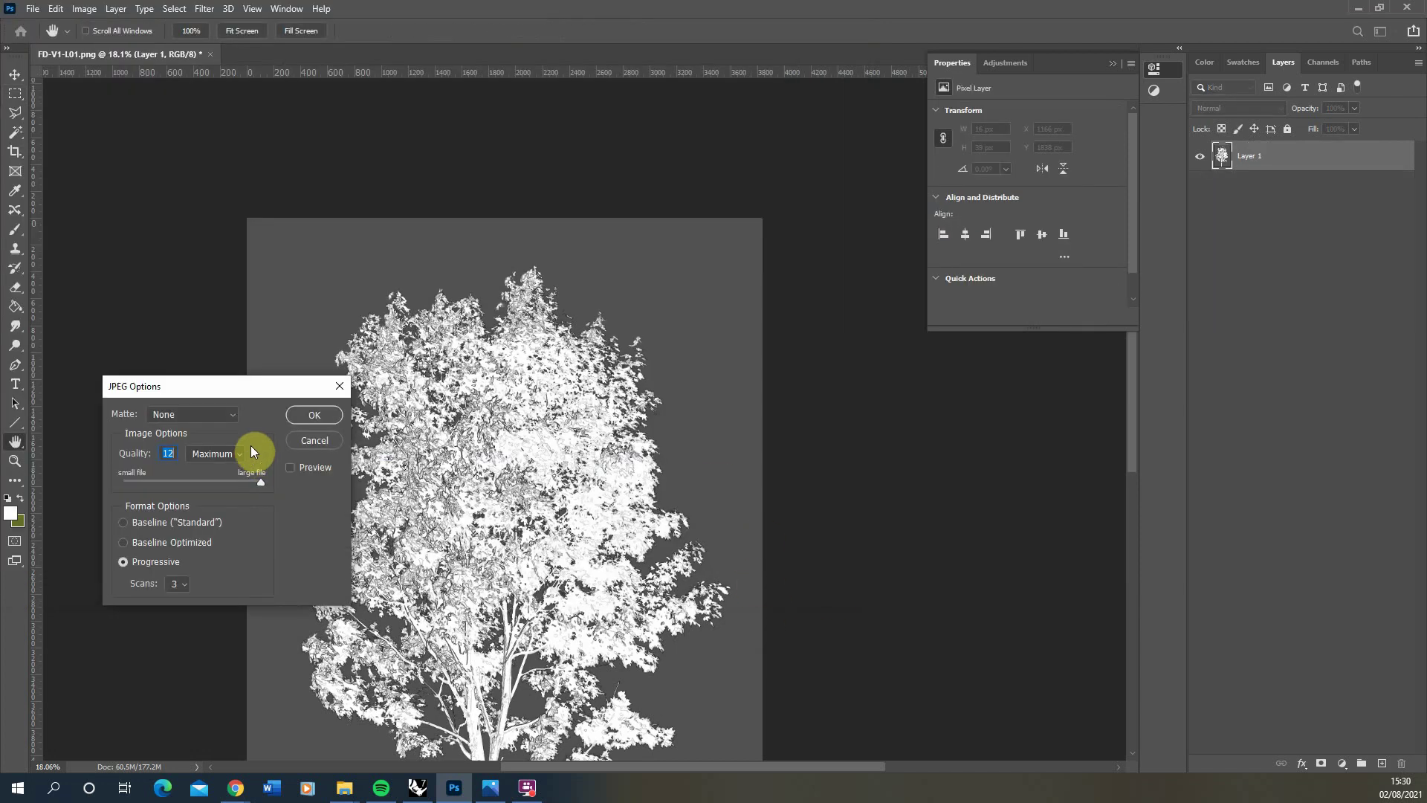
left_click(317, 416)
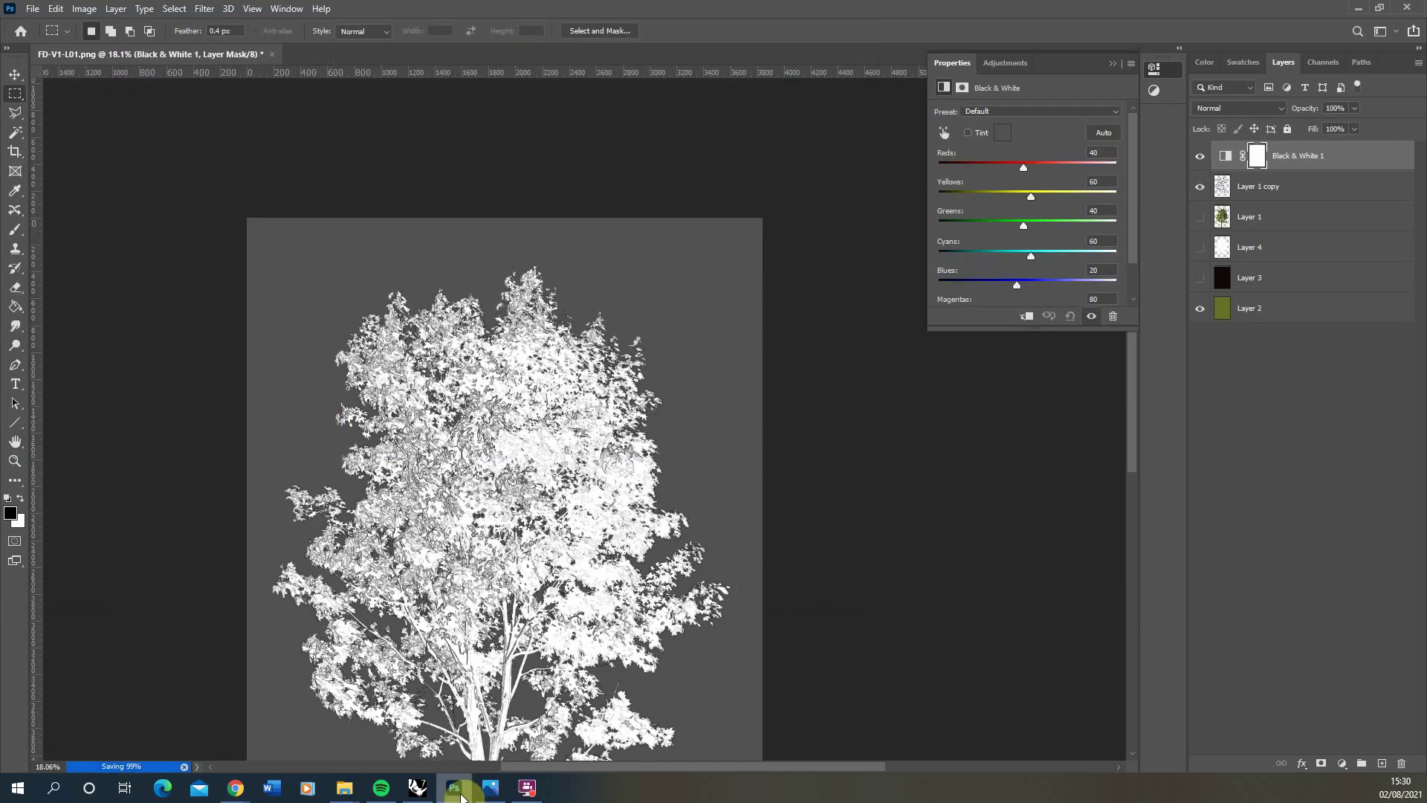
- In Rhino, load the FD-V1-L01_lines image as the tree_1 base colour texture
left_click(417, 787)
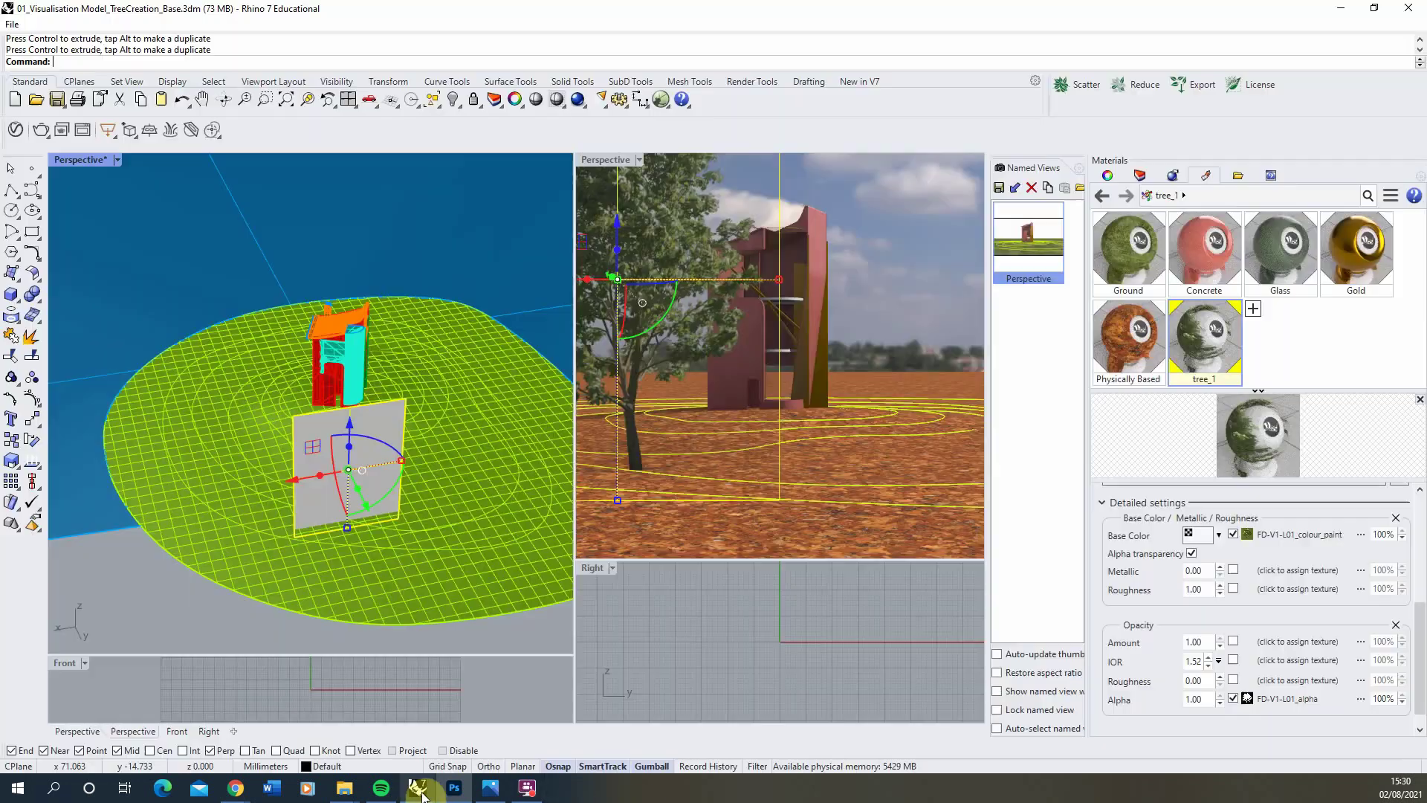
left_click(1361, 534)
left_click(608, 148)
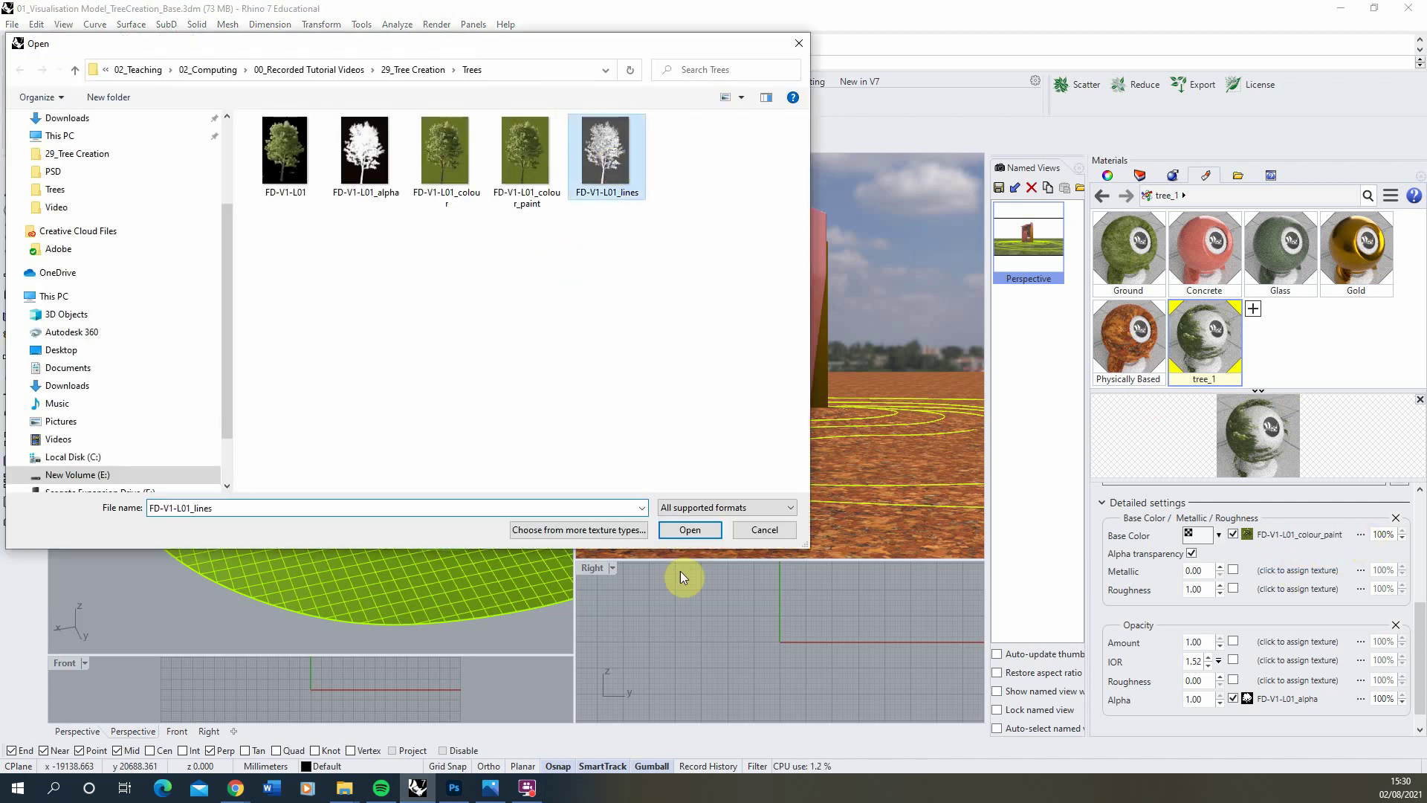
left_click(690, 527)
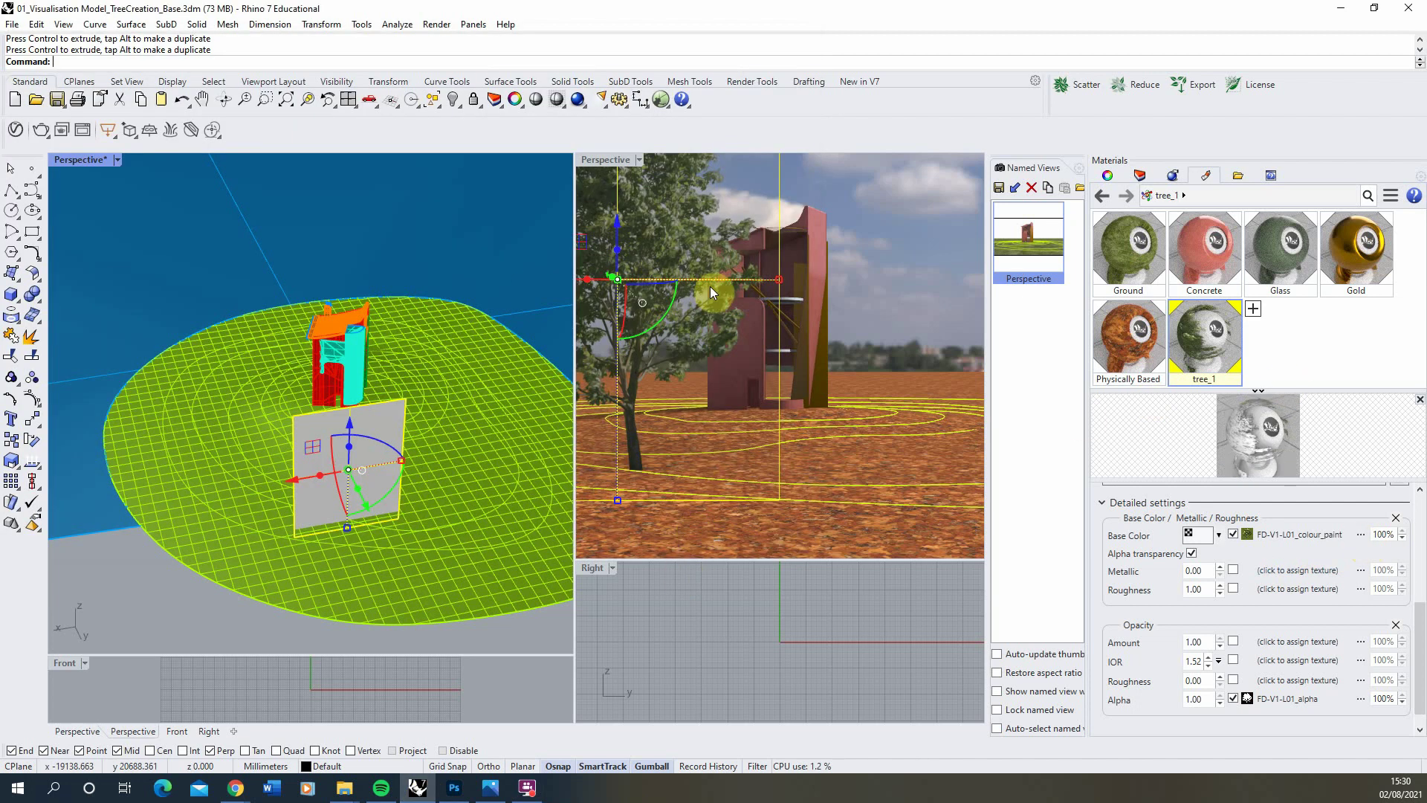
- Move the tree plane with the gumball toward the viewer, undoing an accidental rotation
left_click(220, 631)
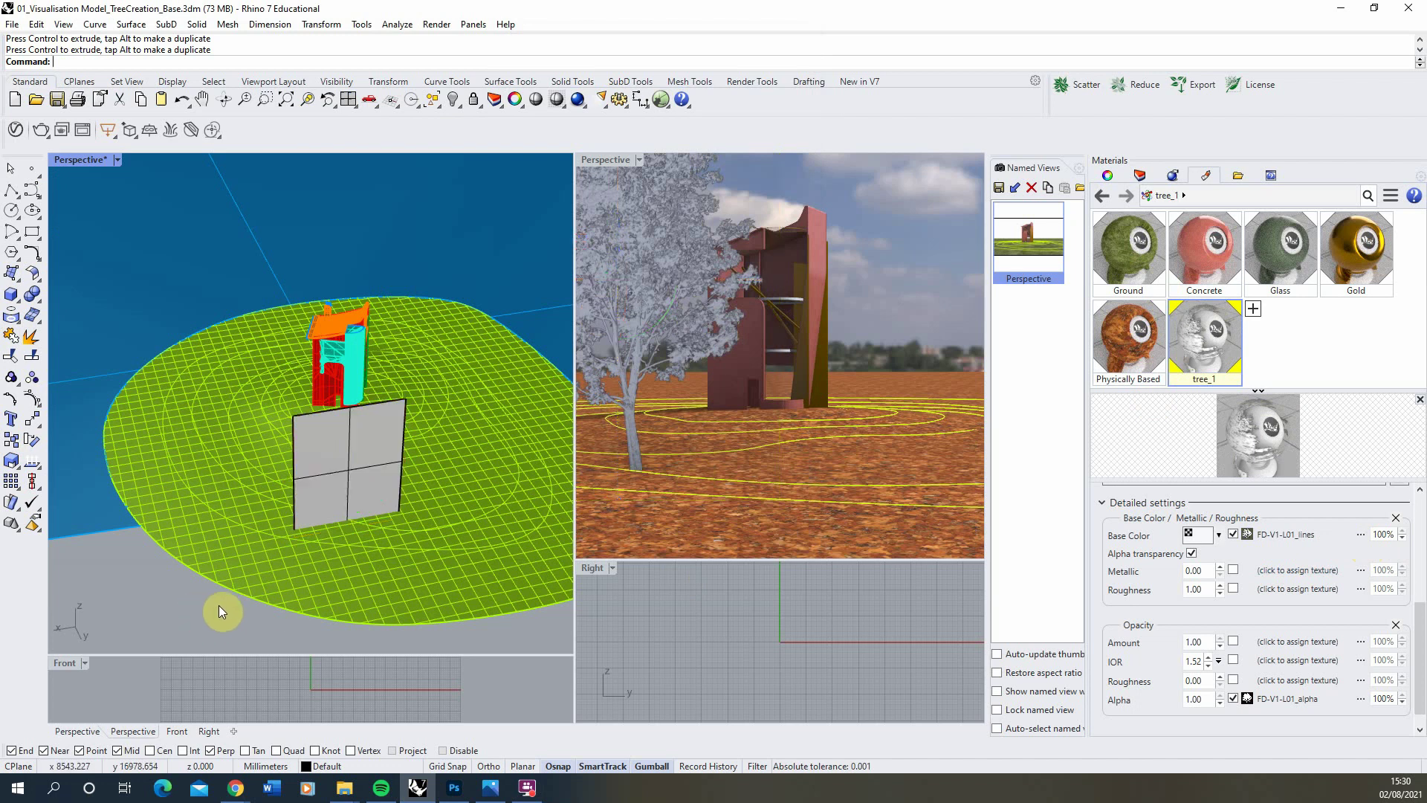
left_click(330, 468)
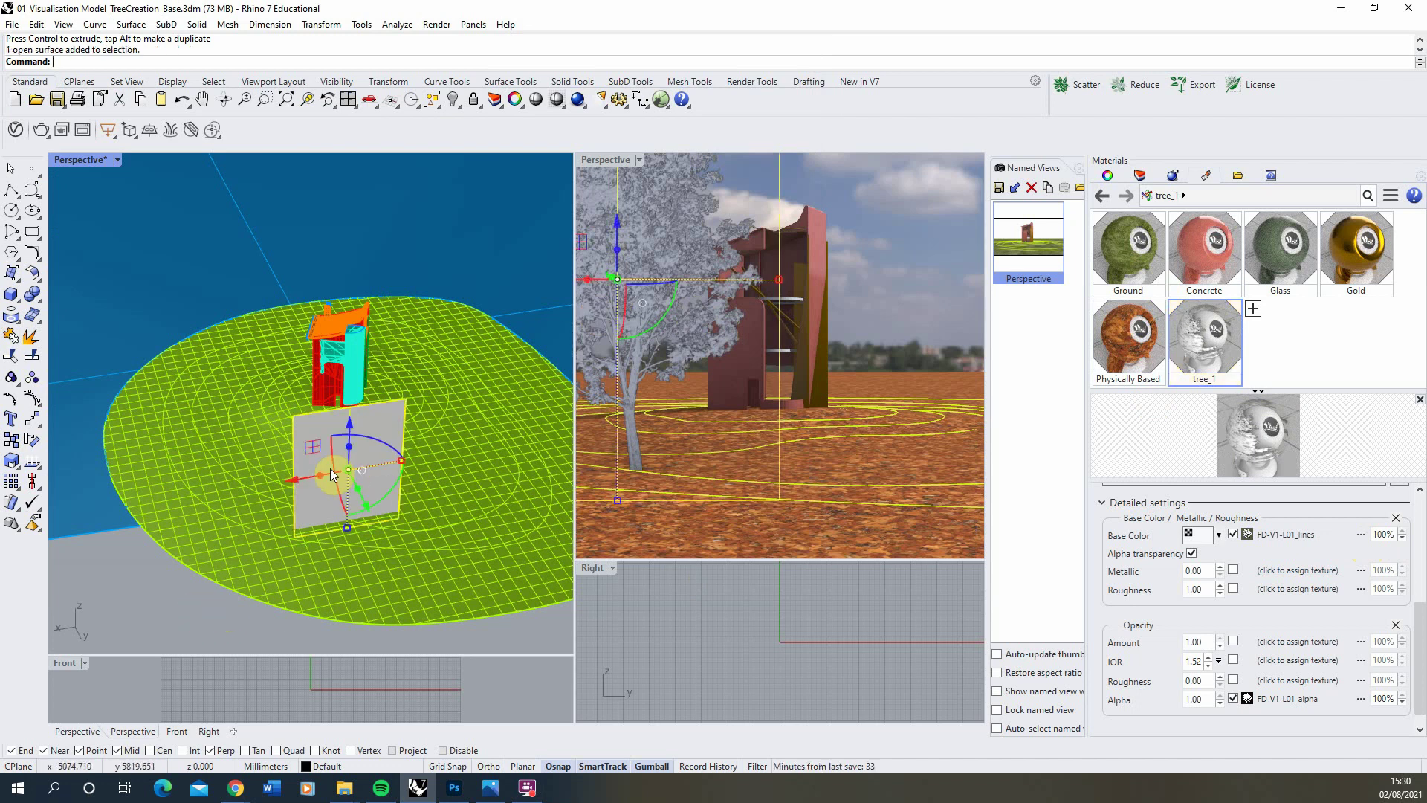
left_click_drag(307, 476, 356, 470)
left_click_drag(430, 493, 346, 399)
key("ctrl+z")
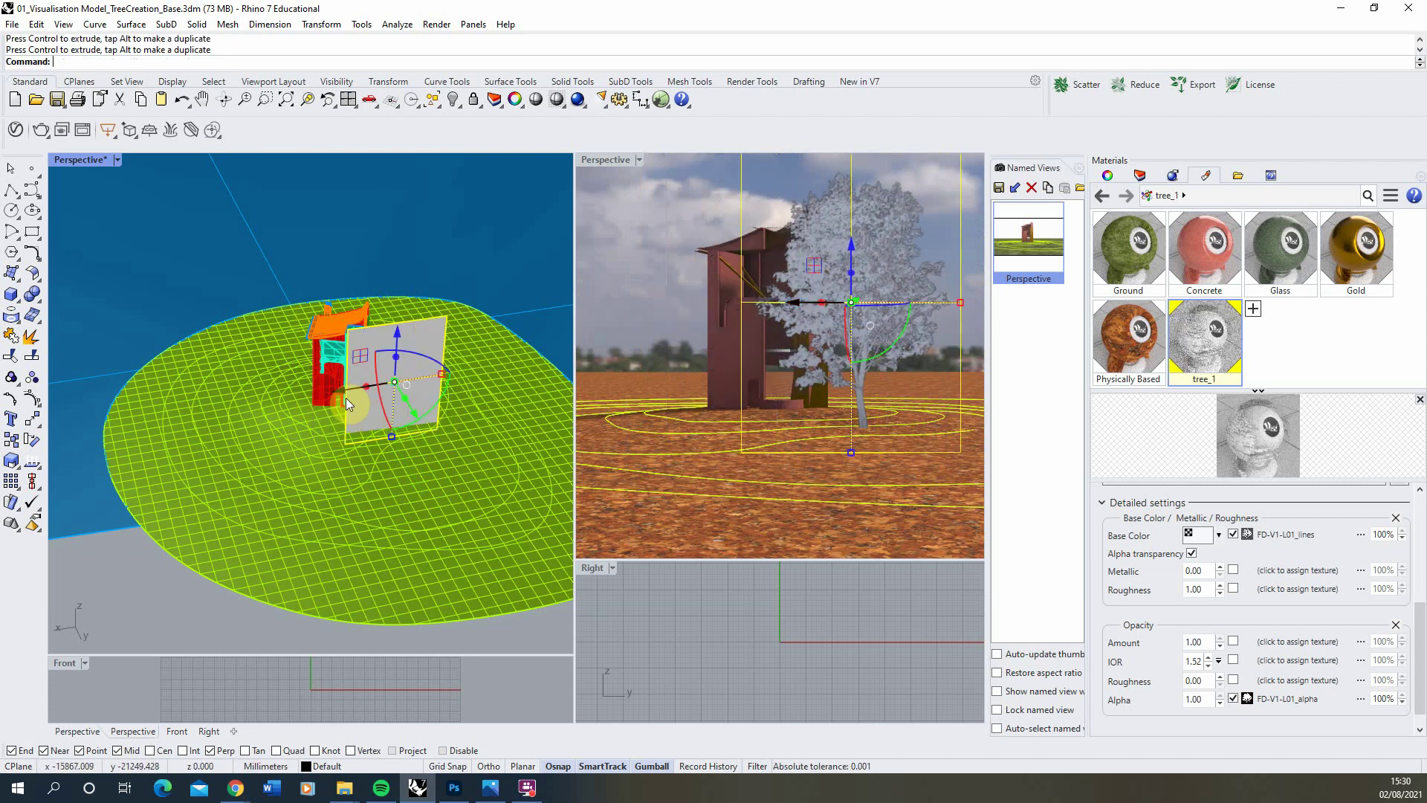
left_click_drag(413, 399, 270, 421)
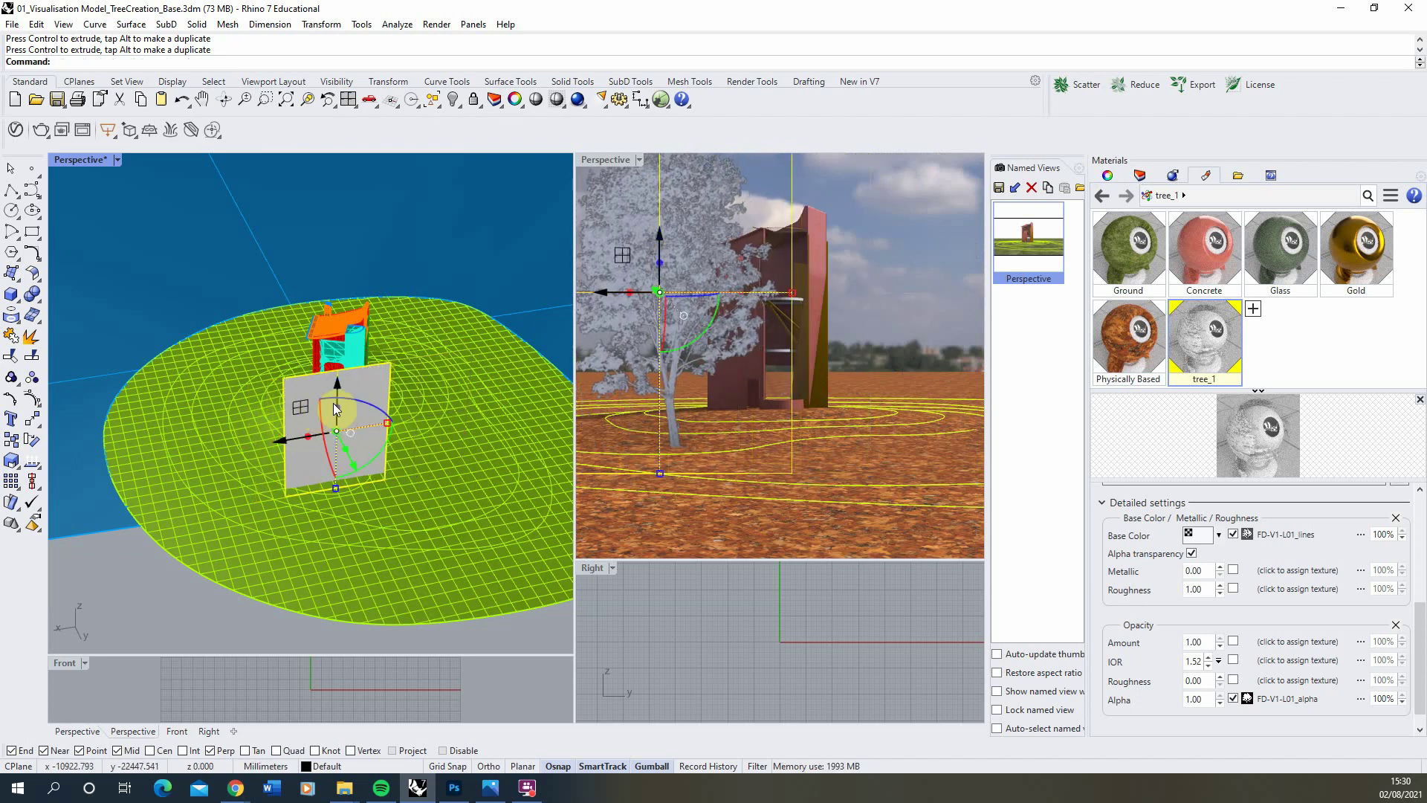
- Switch the tree_1 base colour back to FD-V1-L01_colour_paint and nudge the plane forward
left_click(1362, 535)
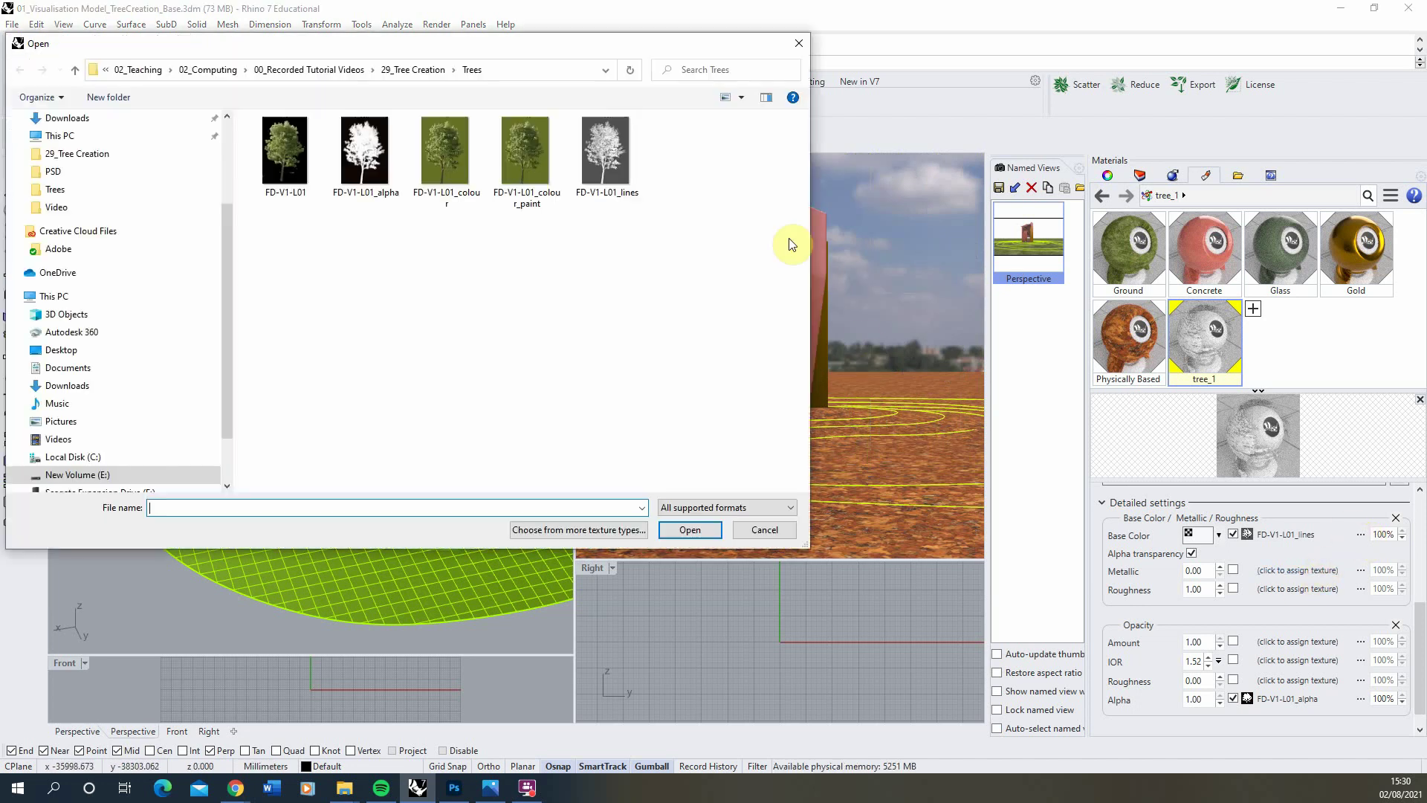
left_click(525, 162)
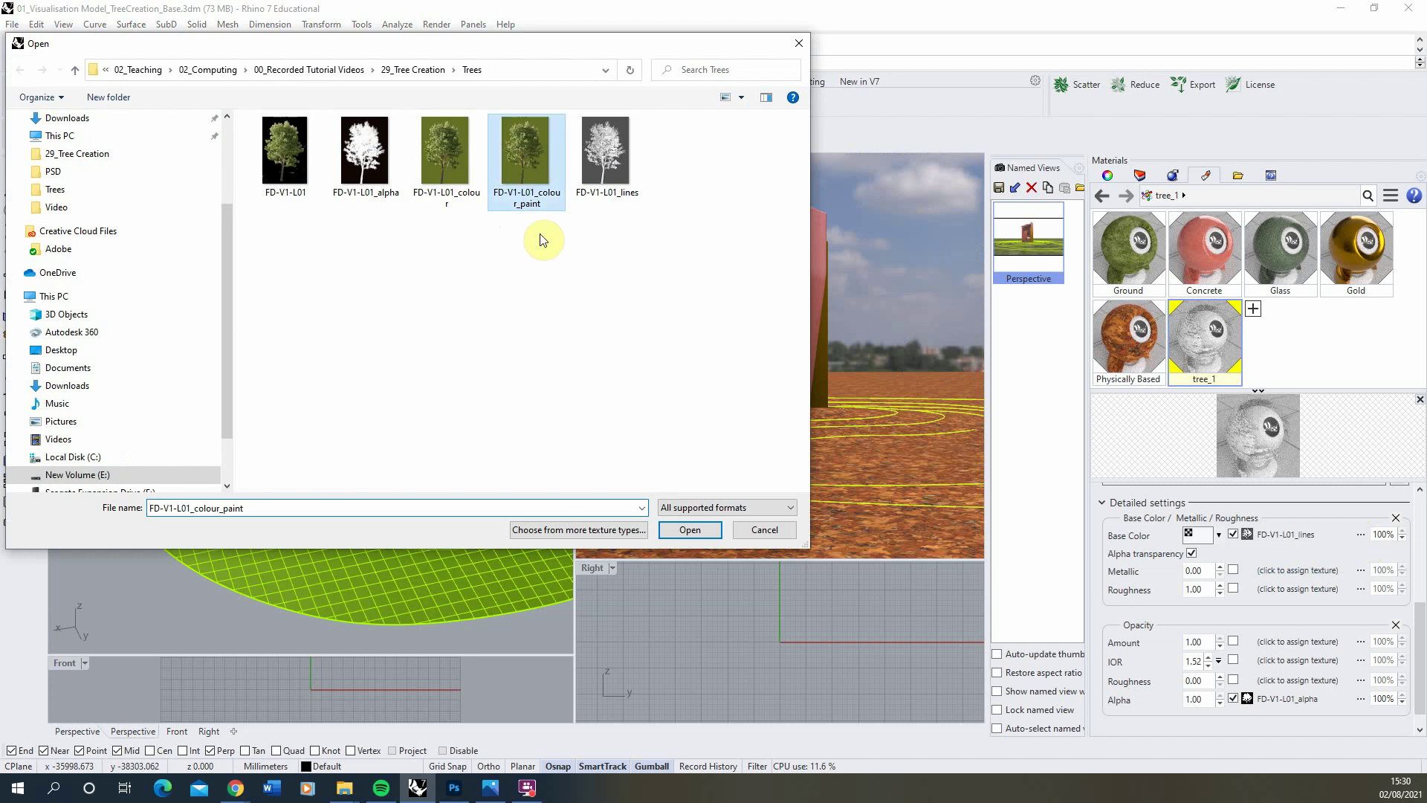
left_click(695, 531)
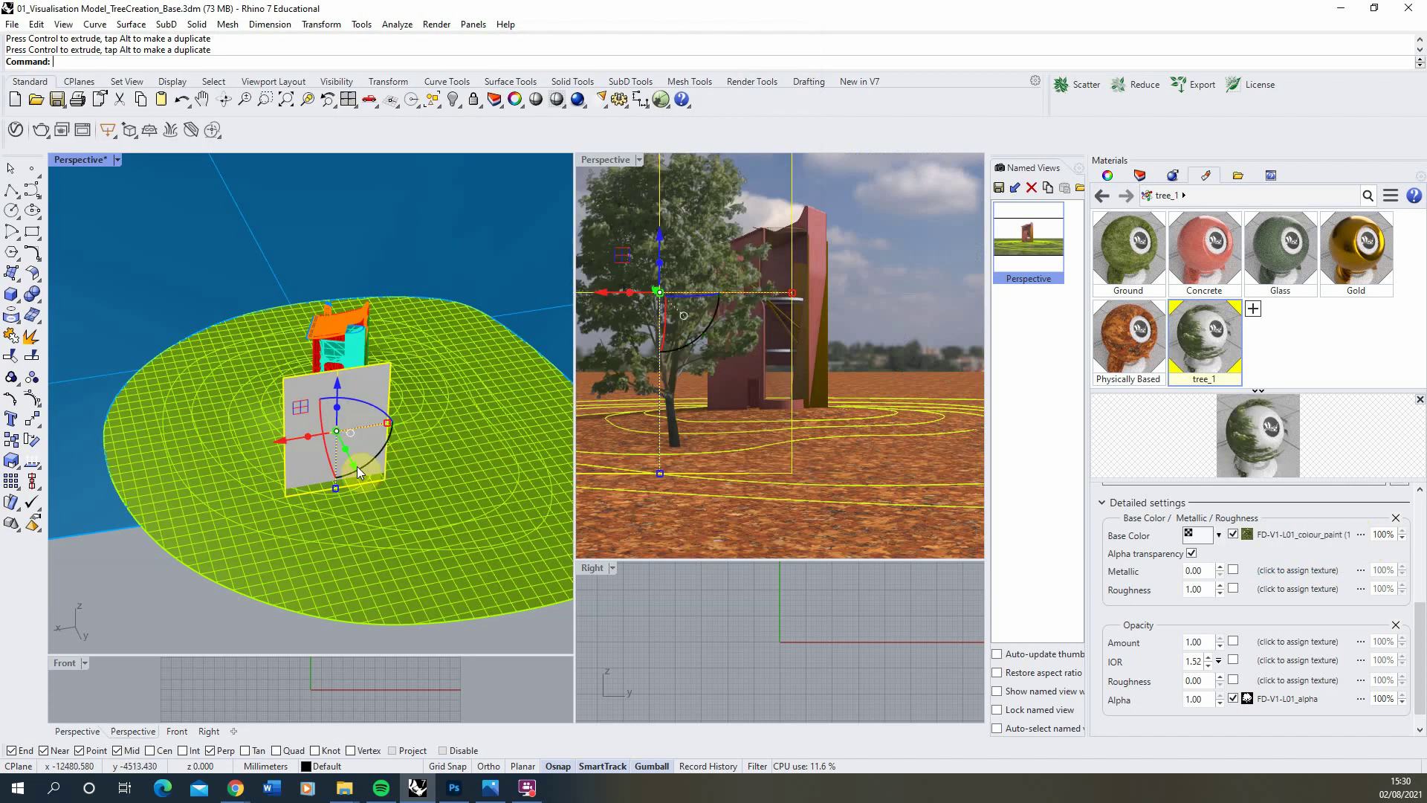
mouse_move(355, 462)
left_mouse_down()
mouse_move(372, 518)
mouse_move(364, 485)
left_mouse_up()
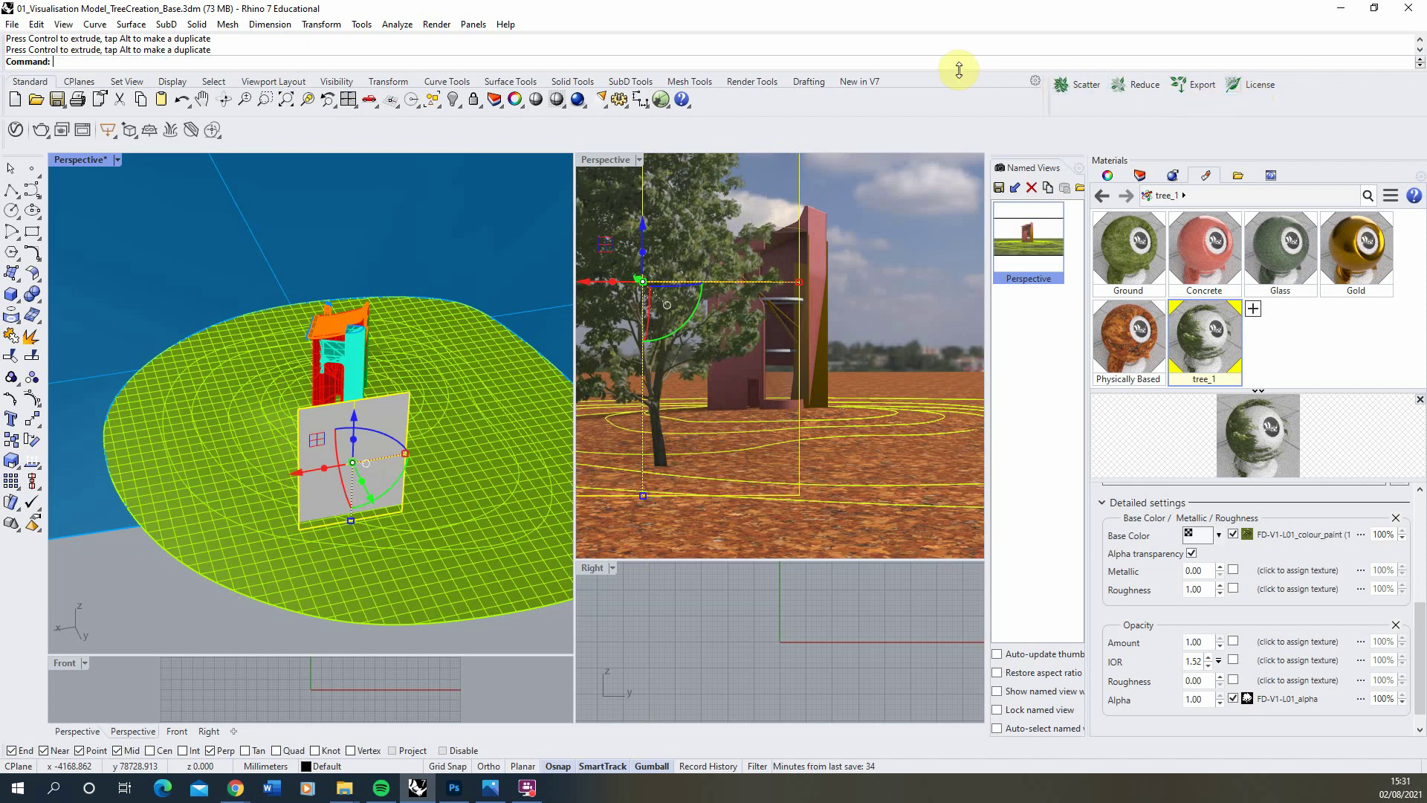
- Select the painted tree plane and drag it slightly left with the gumball's X arrow
left_click(151, 615)
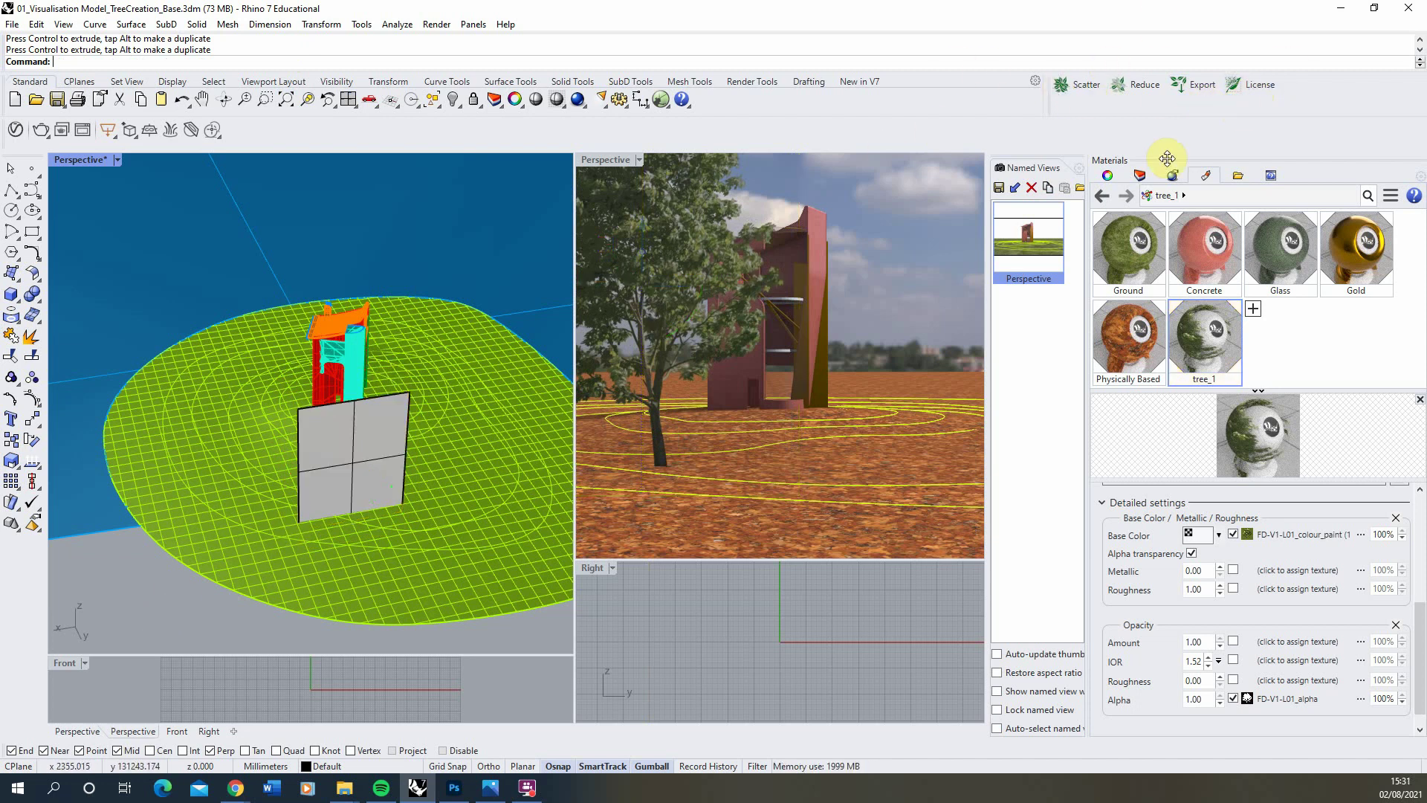
left_click(1086, 95)
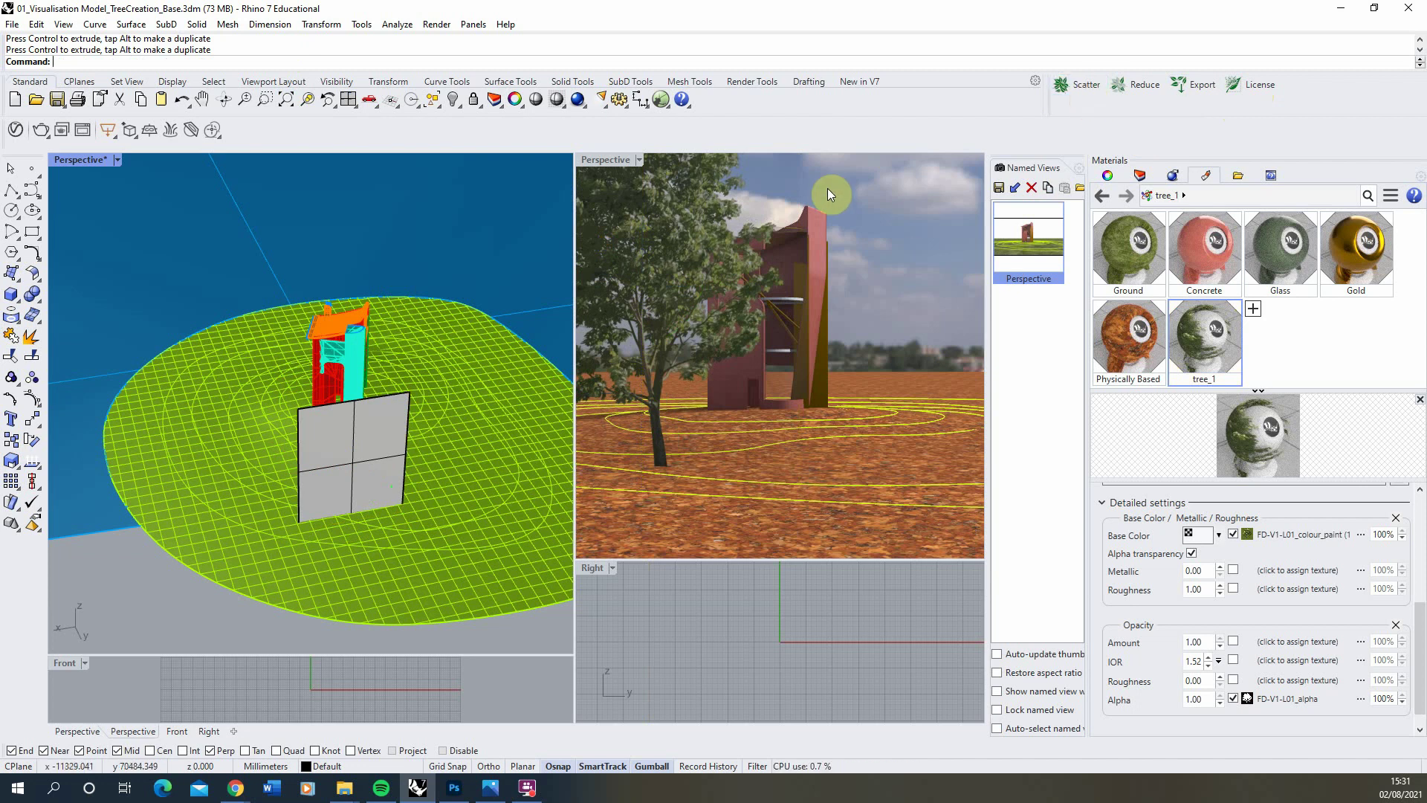
left_click(327, 447)
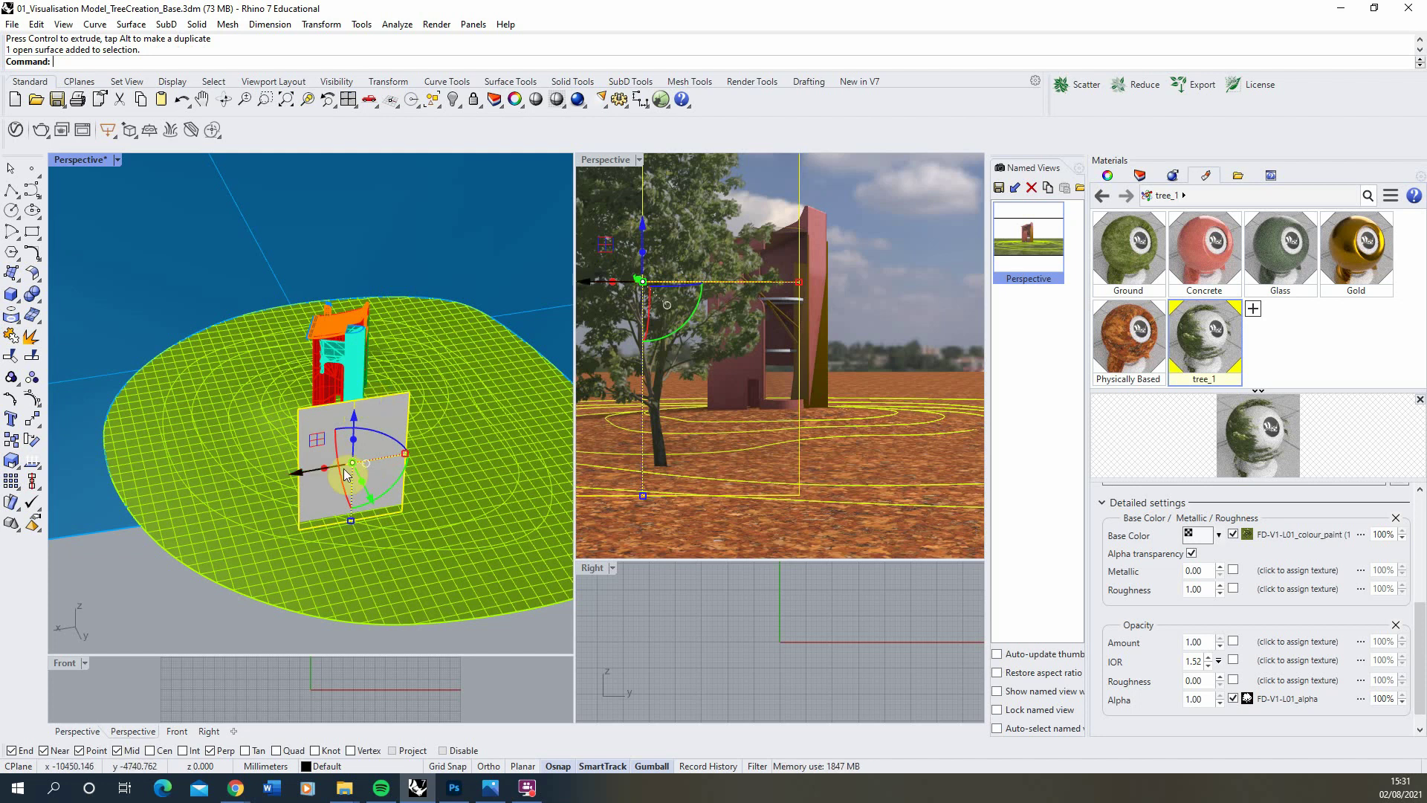
left_click_drag(305, 471, 295, 479)
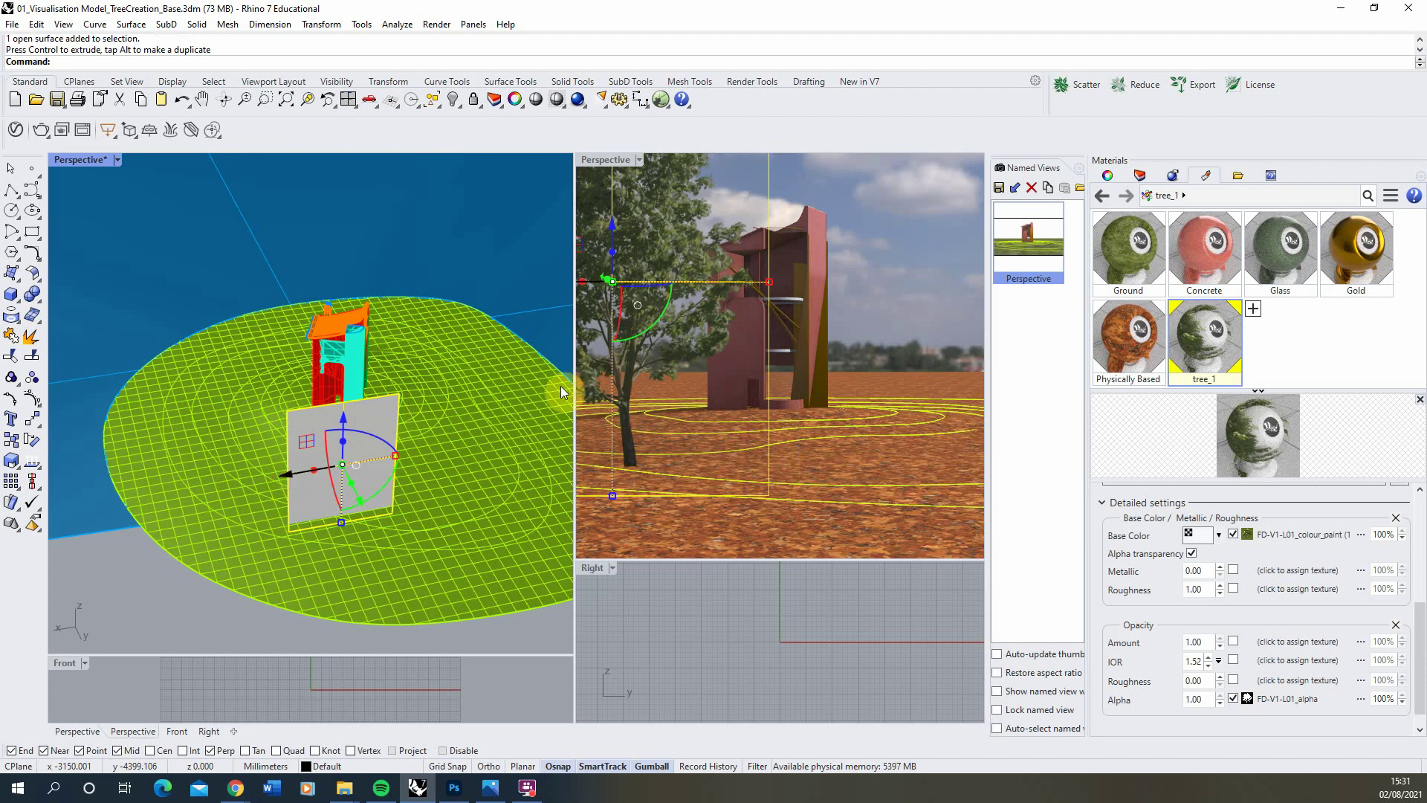
- Launch RhinoGrow Scatter with the blue ground plane as base and the tree plane as scatter geometry
left_click(156, 600)
left_click(1079, 84)
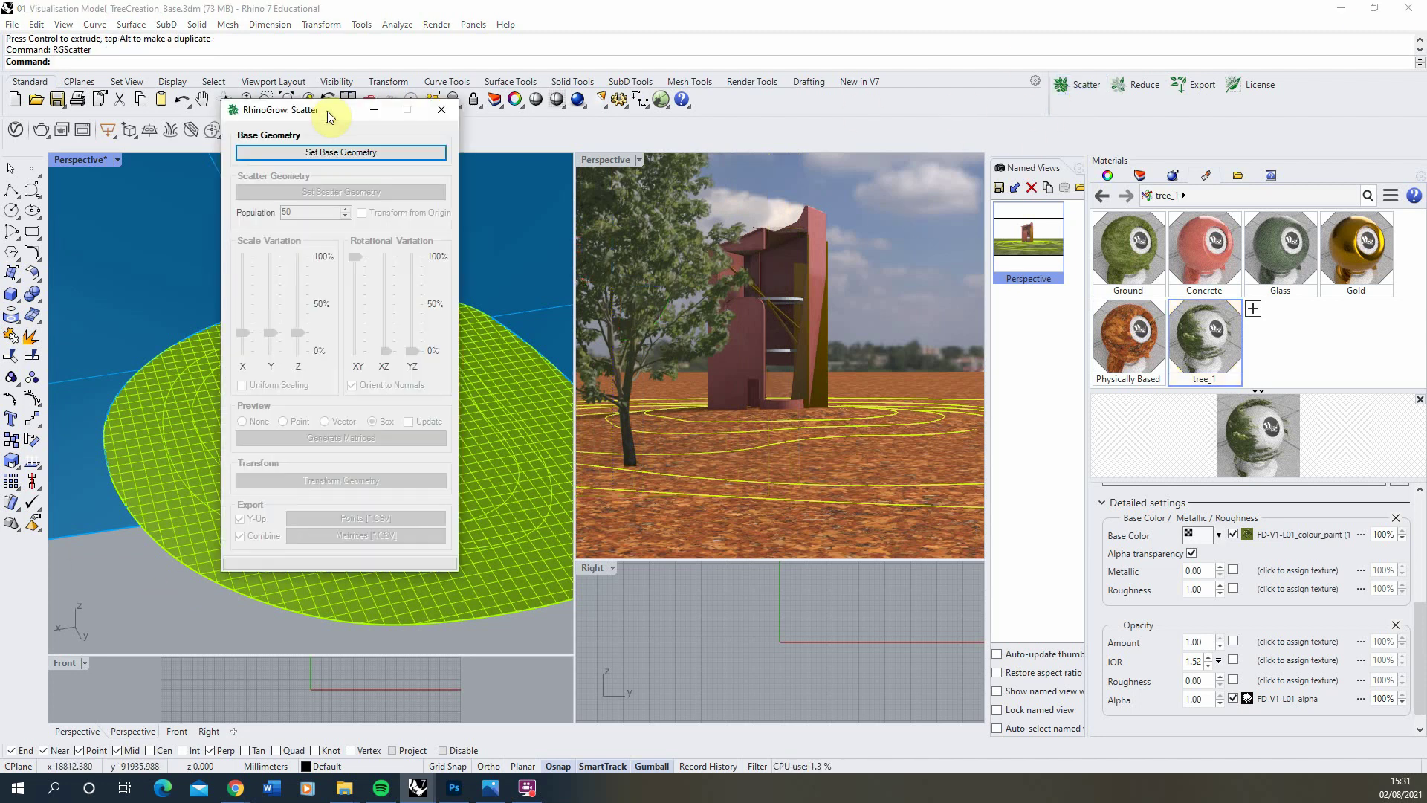
left_click_drag(335, 112, 689, 198)
left_click(701, 245)
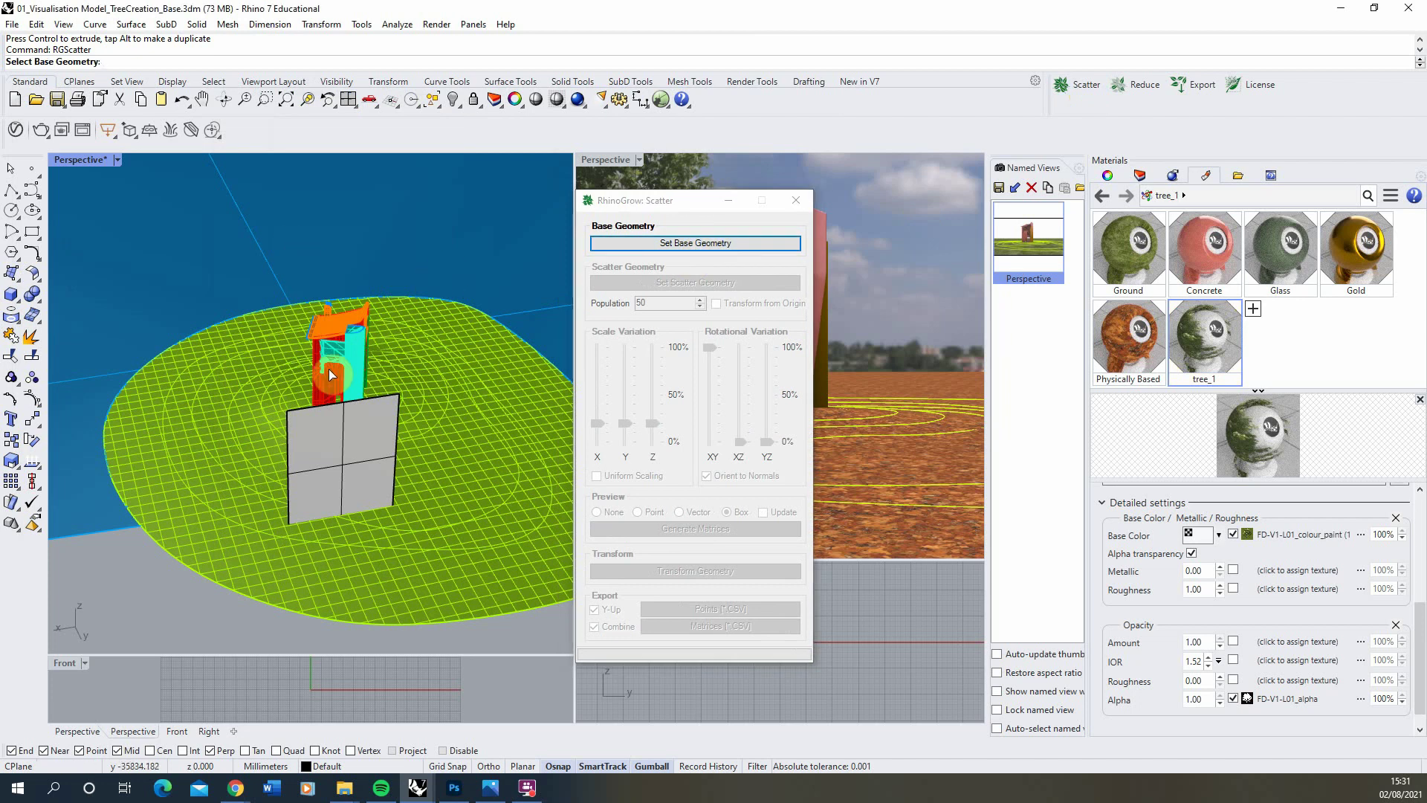
scroll(327, 327, "down", 5)
left_click(270, 297)
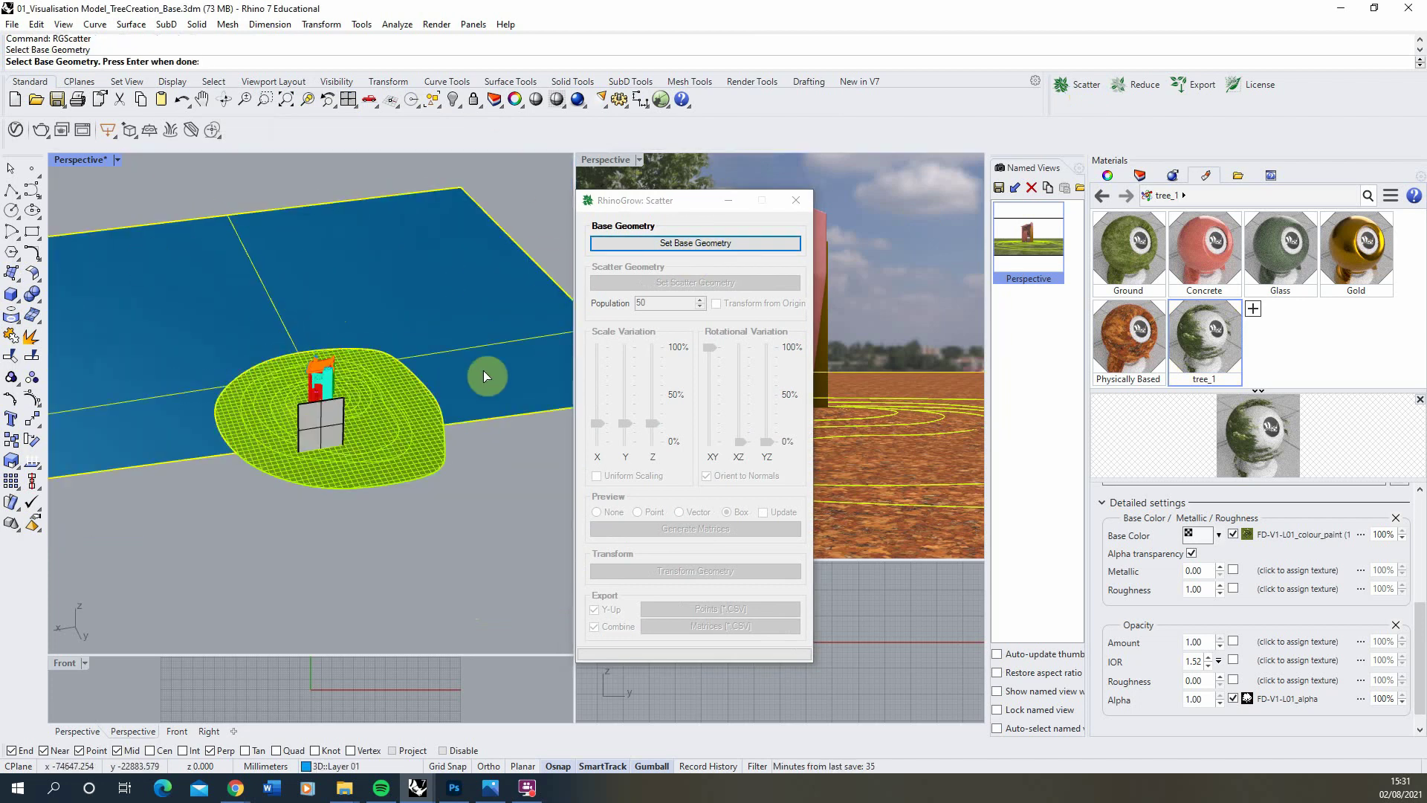
right_click(474, 345)
left_click(672, 286)
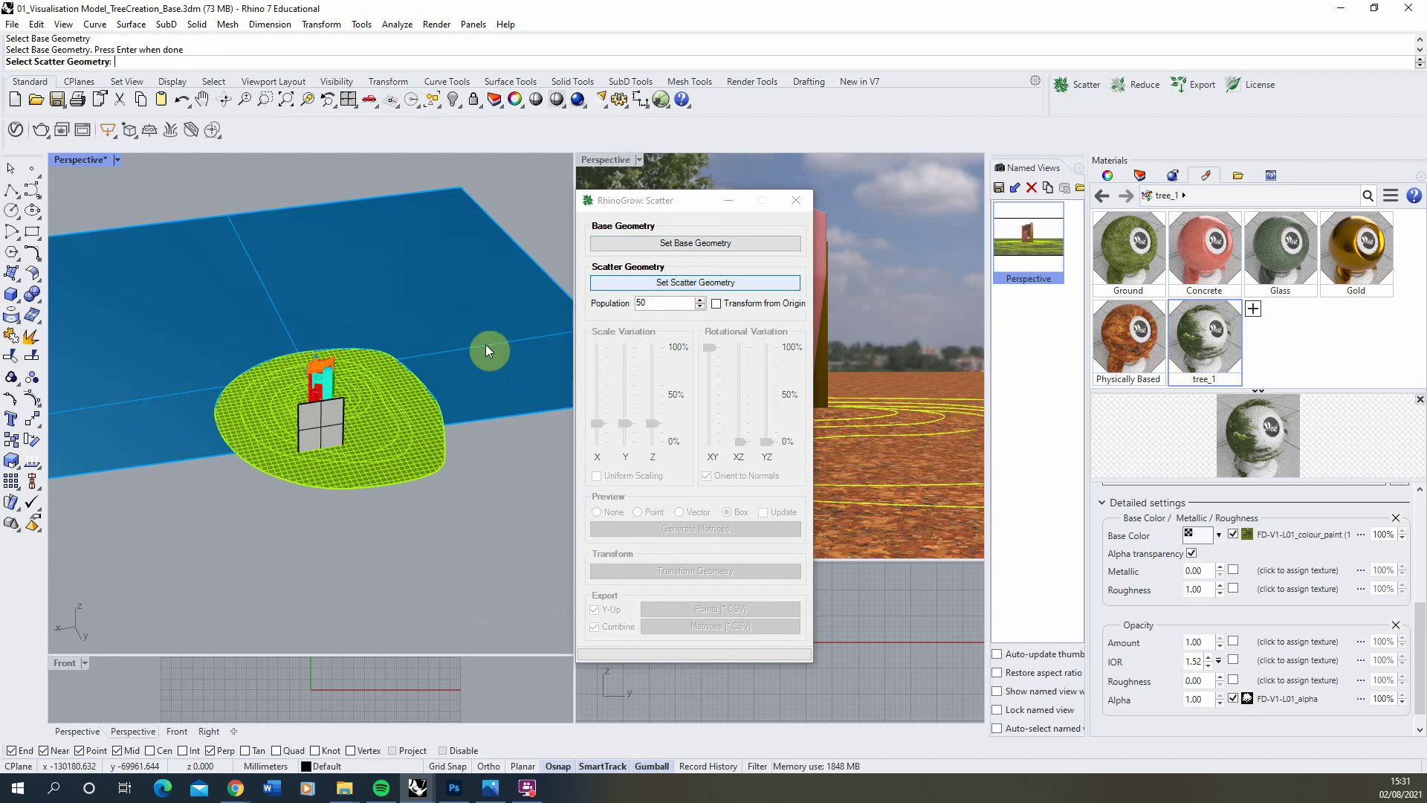
scroll(319, 414, "up", 5)
left_click(325, 414)
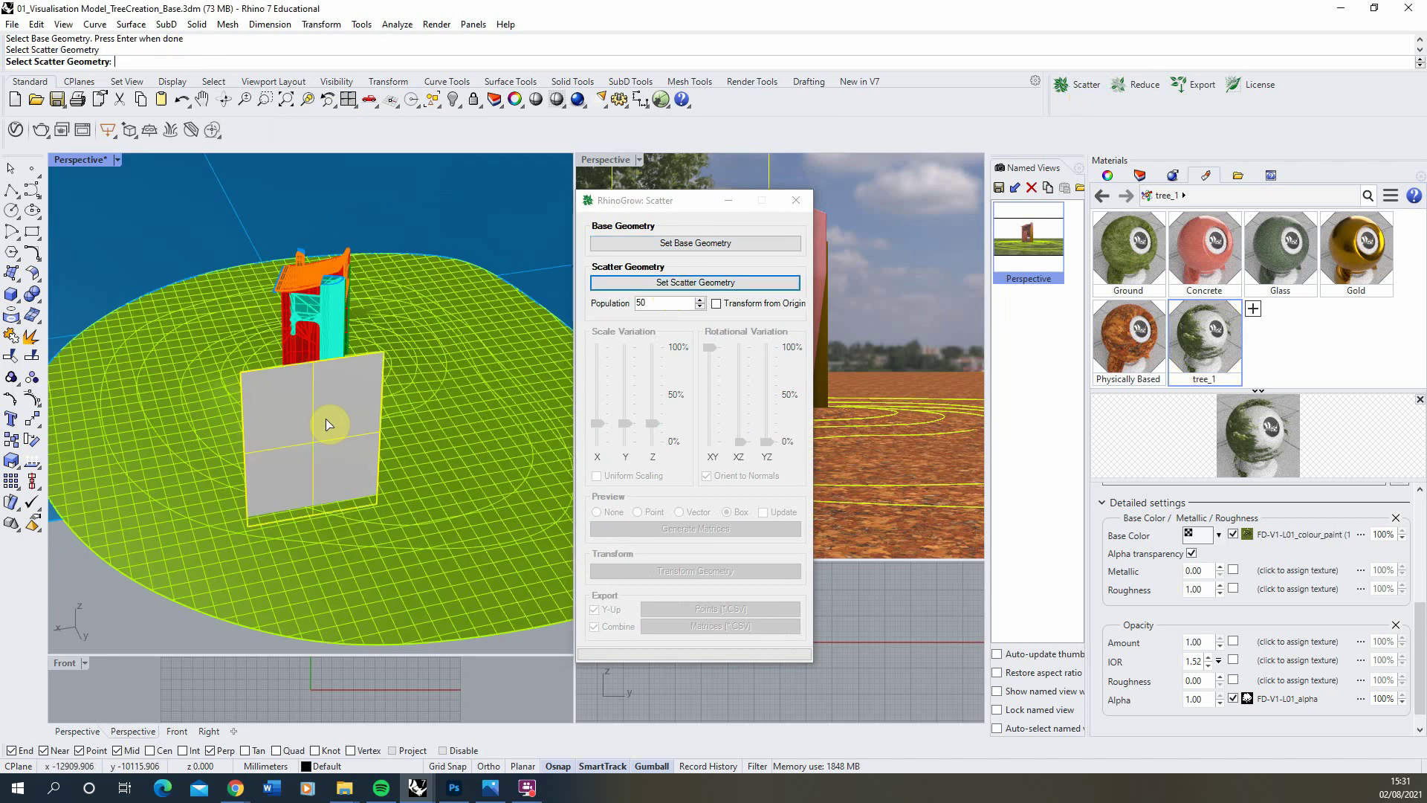
right_click(495, 357)
- Set XY rotational variation to 0%, generate matrices and create the 50 tree copies
left_click_drag(711, 347, 716, 441)
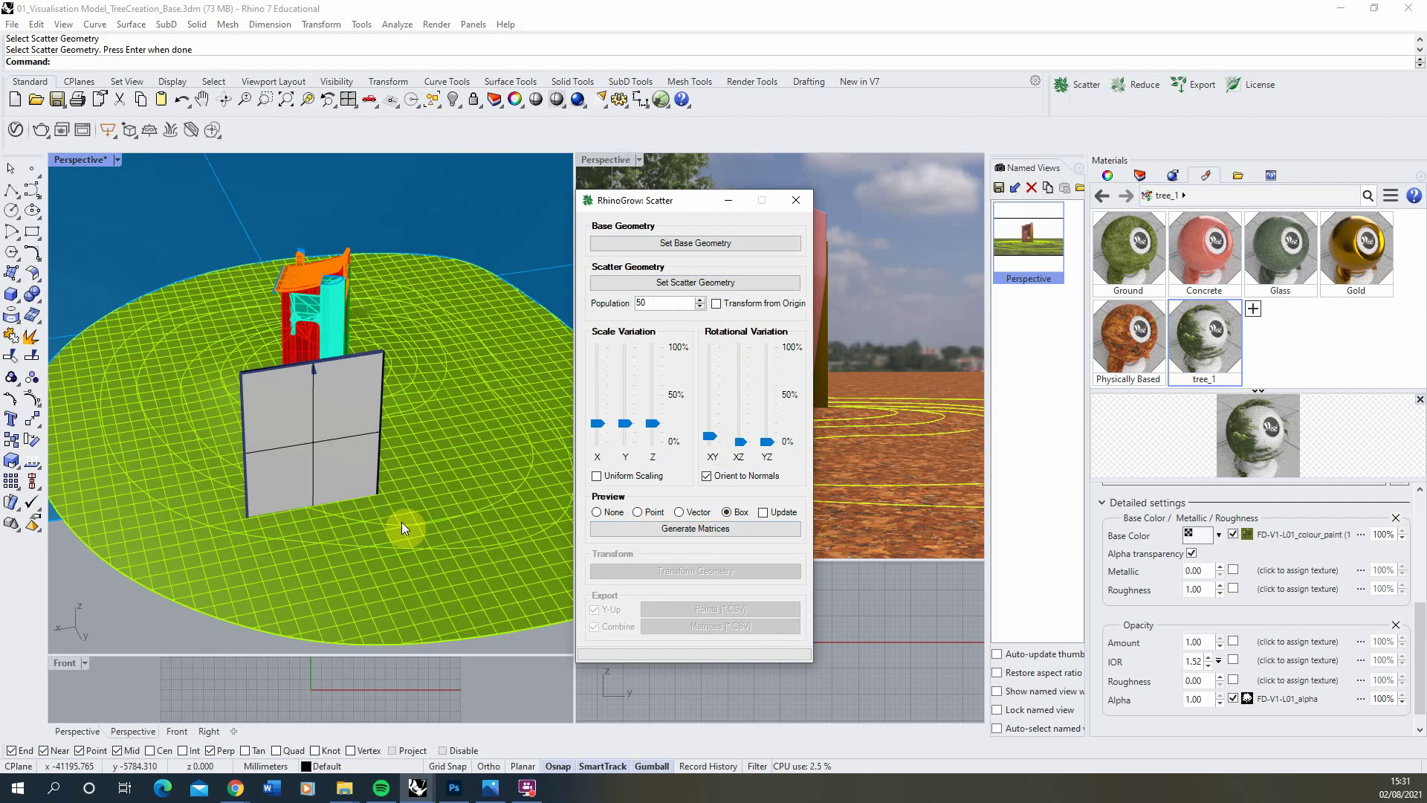
left_click(705, 530)
scroll(279, 494, "down", 8)
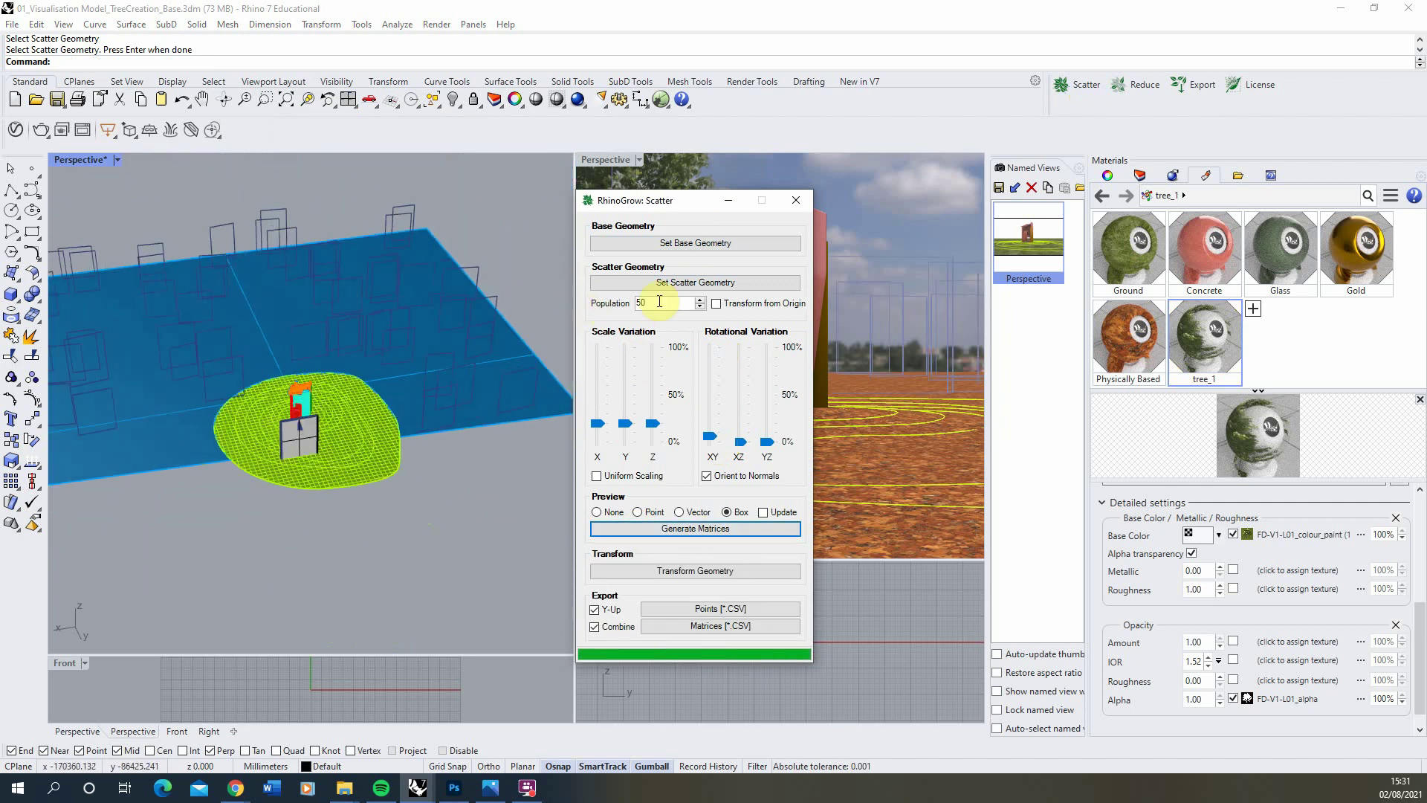
left_click(706, 572)
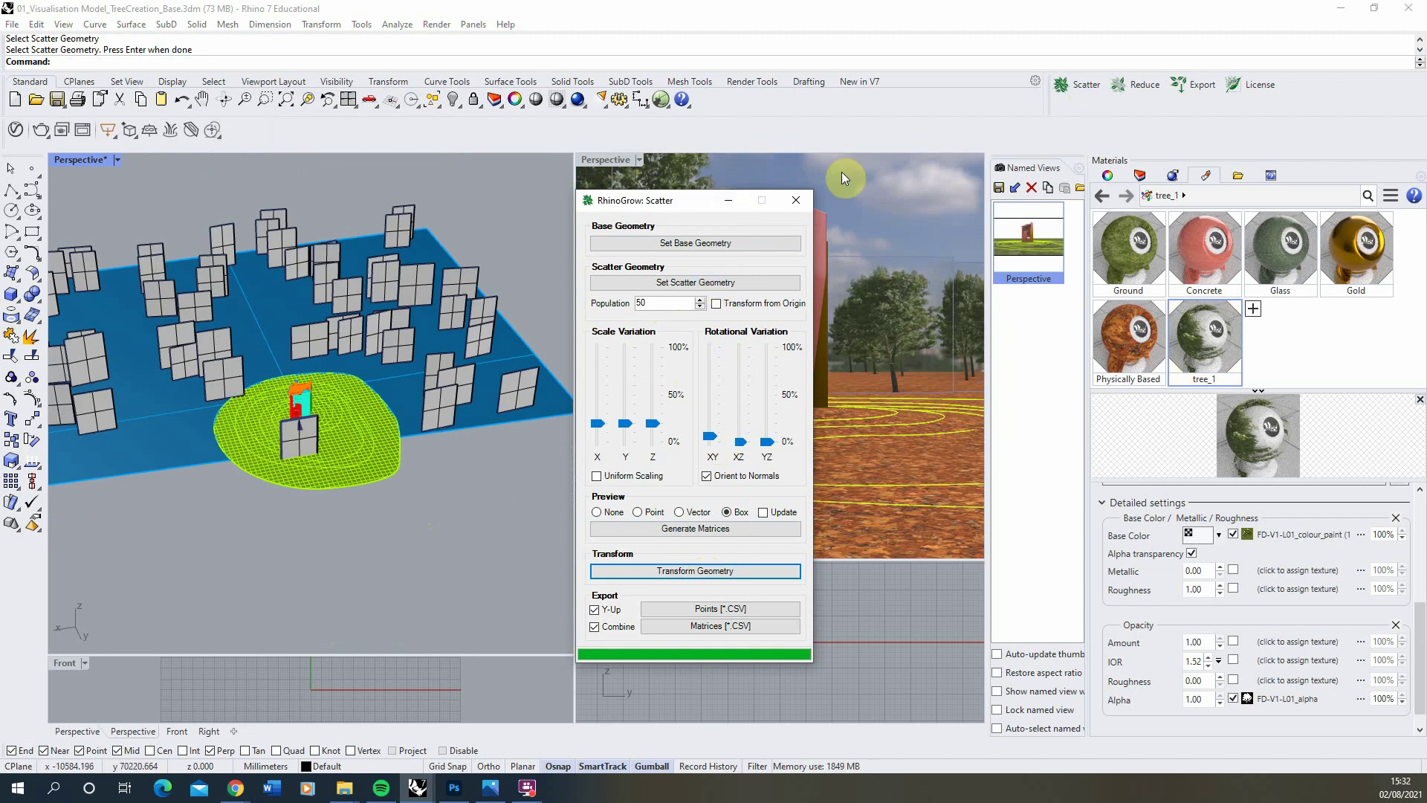
left_click(796, 201)
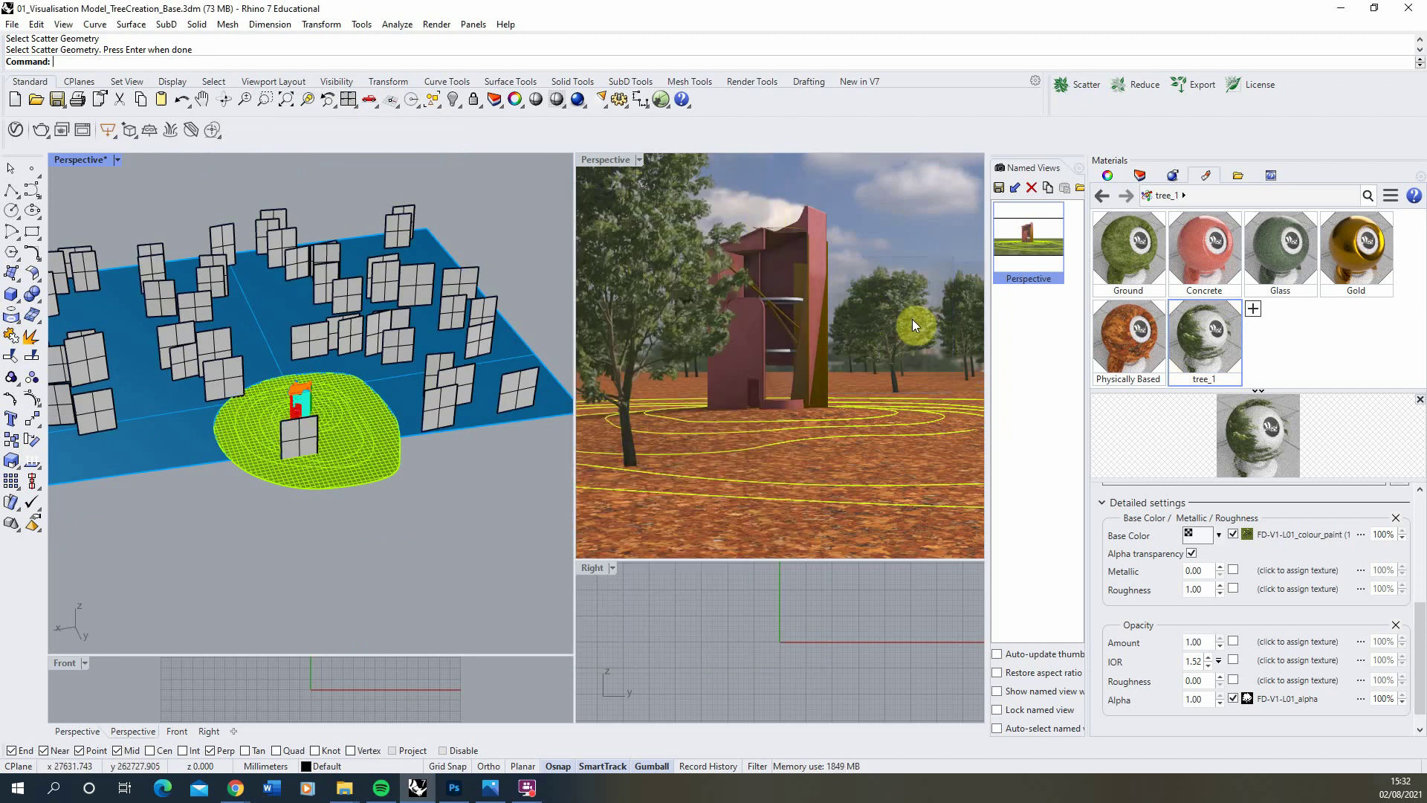
- Move the original tree plane along X and Y to stand beside the tower
left_click(296, 444)
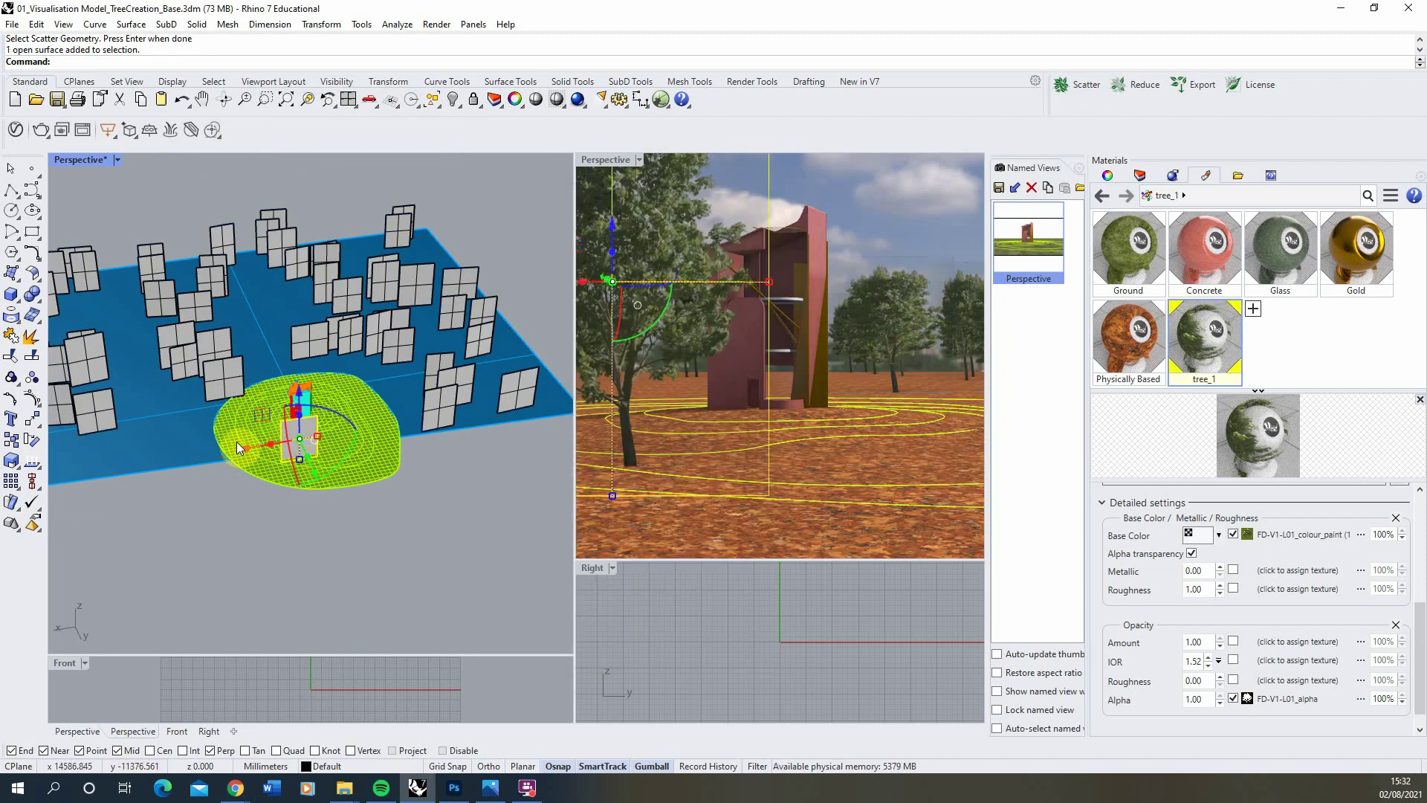
left_click_drag(237, 442, 300, 455)
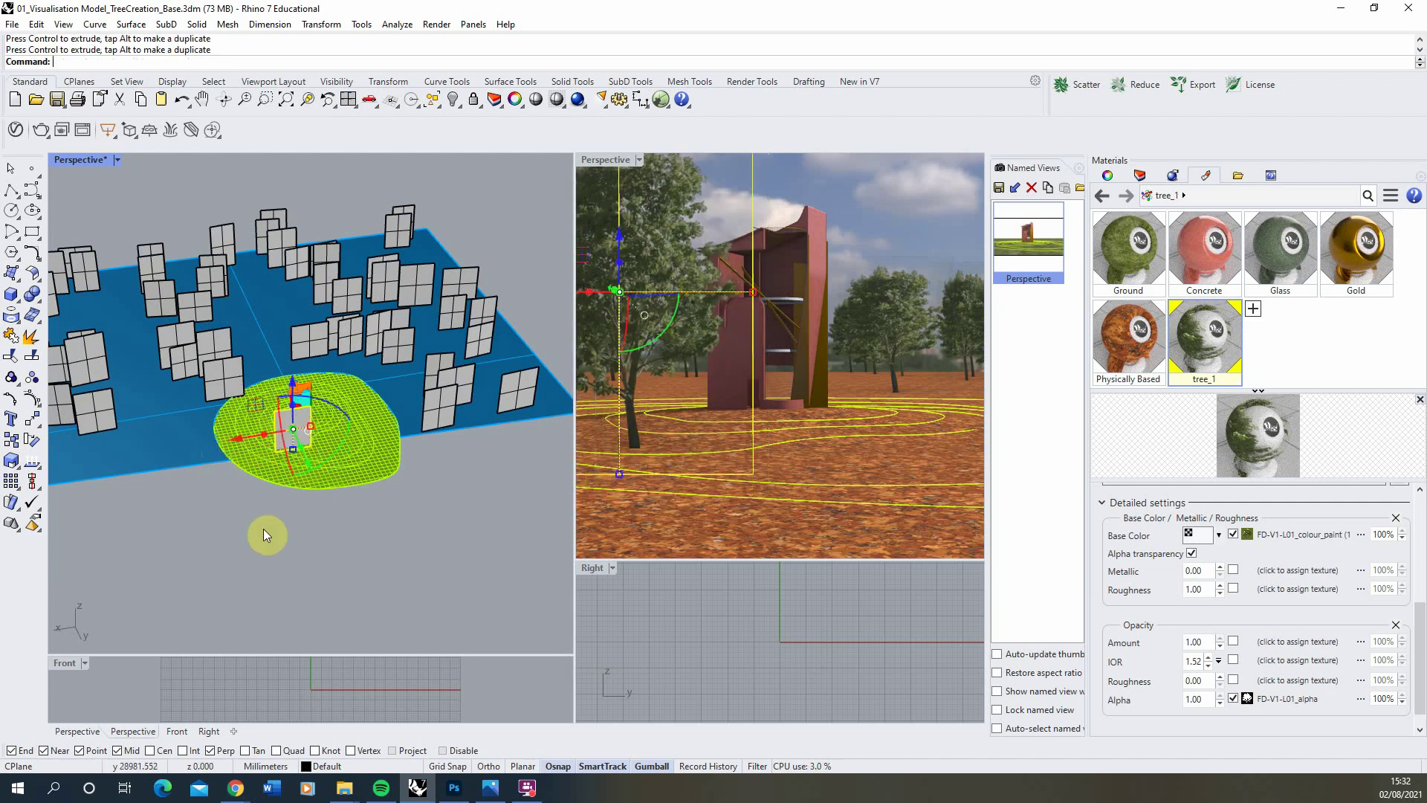
right_click_drag(263, 528, 133, 175)
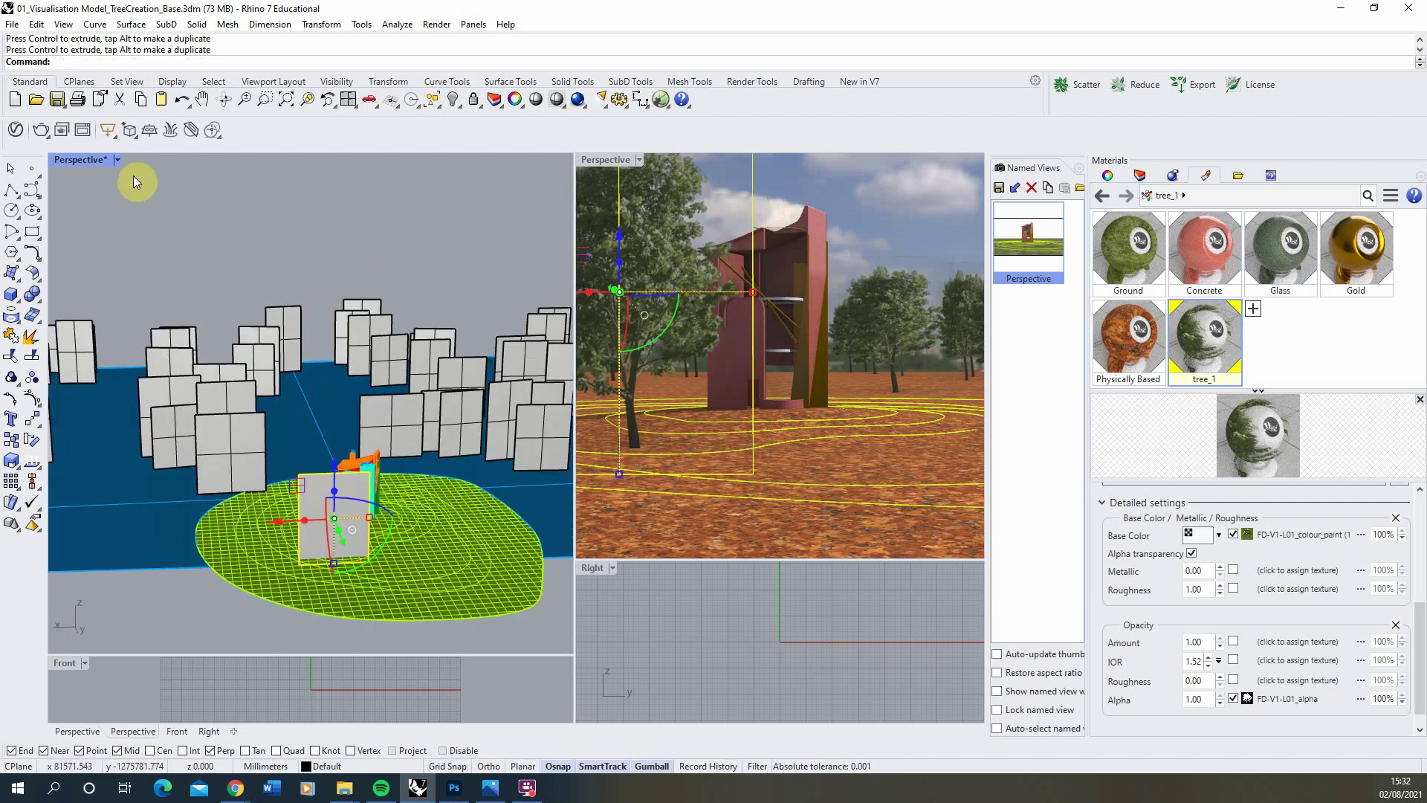
- Set the left Perspective viewport to Rendered, view the forest from above, and nudge the tree
left_click(117, 161)
left_click(175, 182)
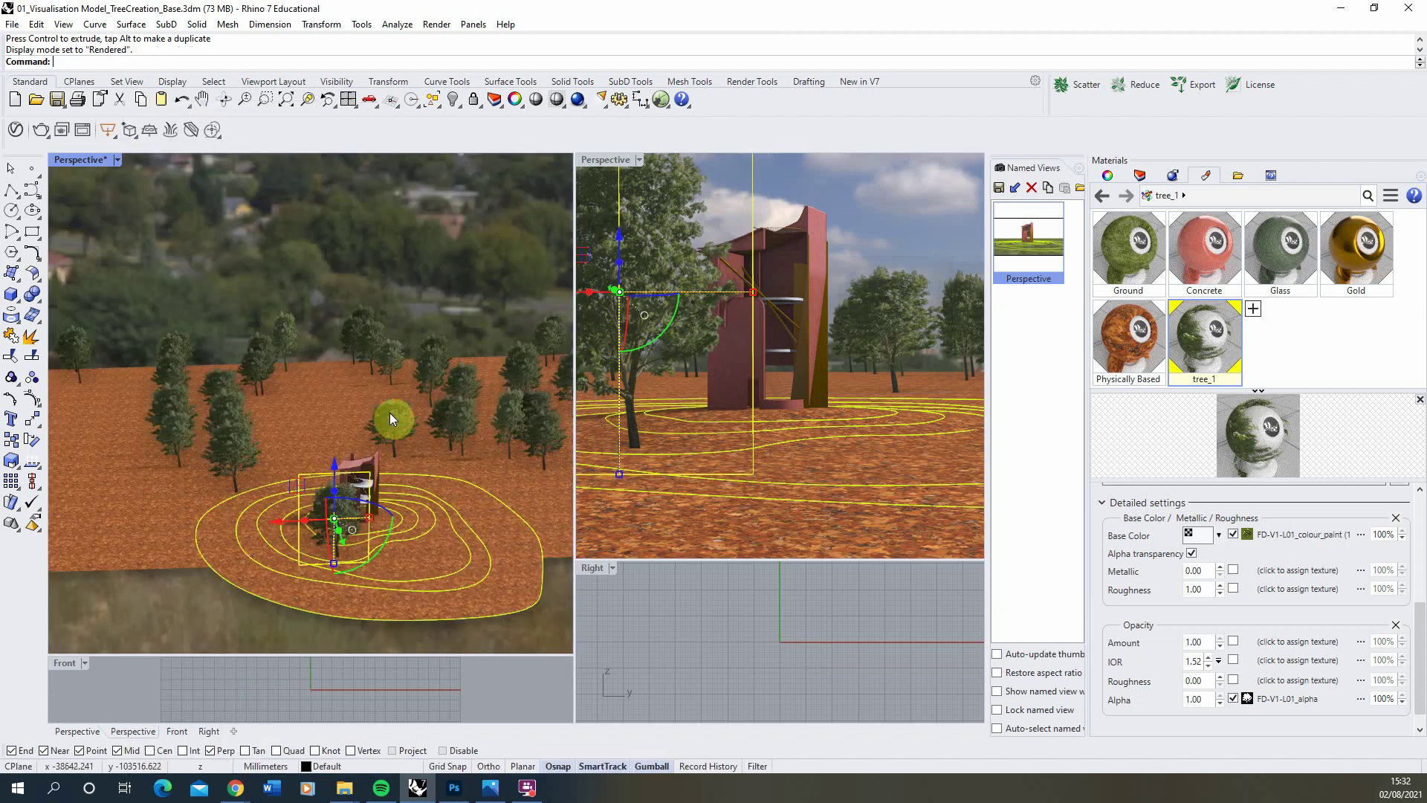
right_click_drag(402, 389, 370, 433)
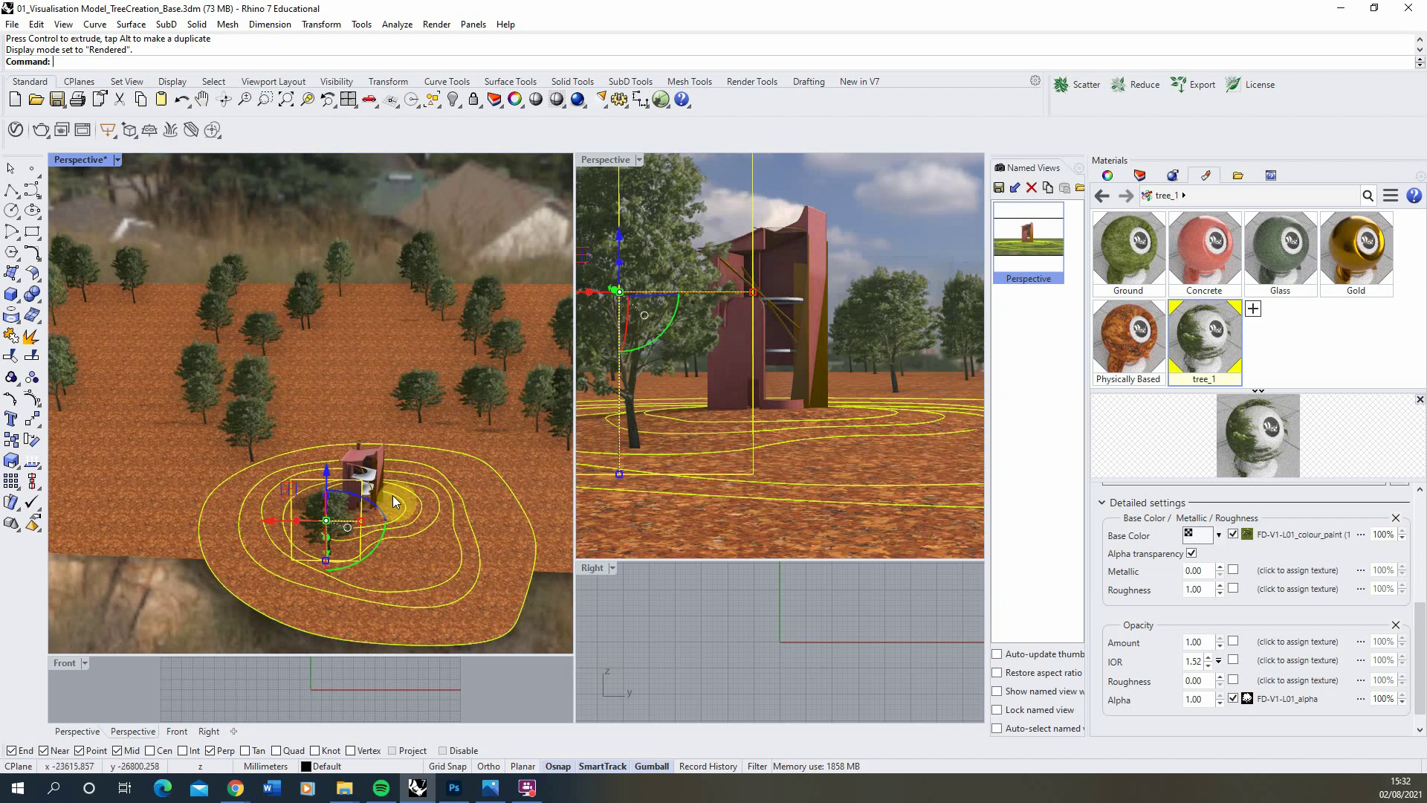
scroll(308, 534, "up", 5)
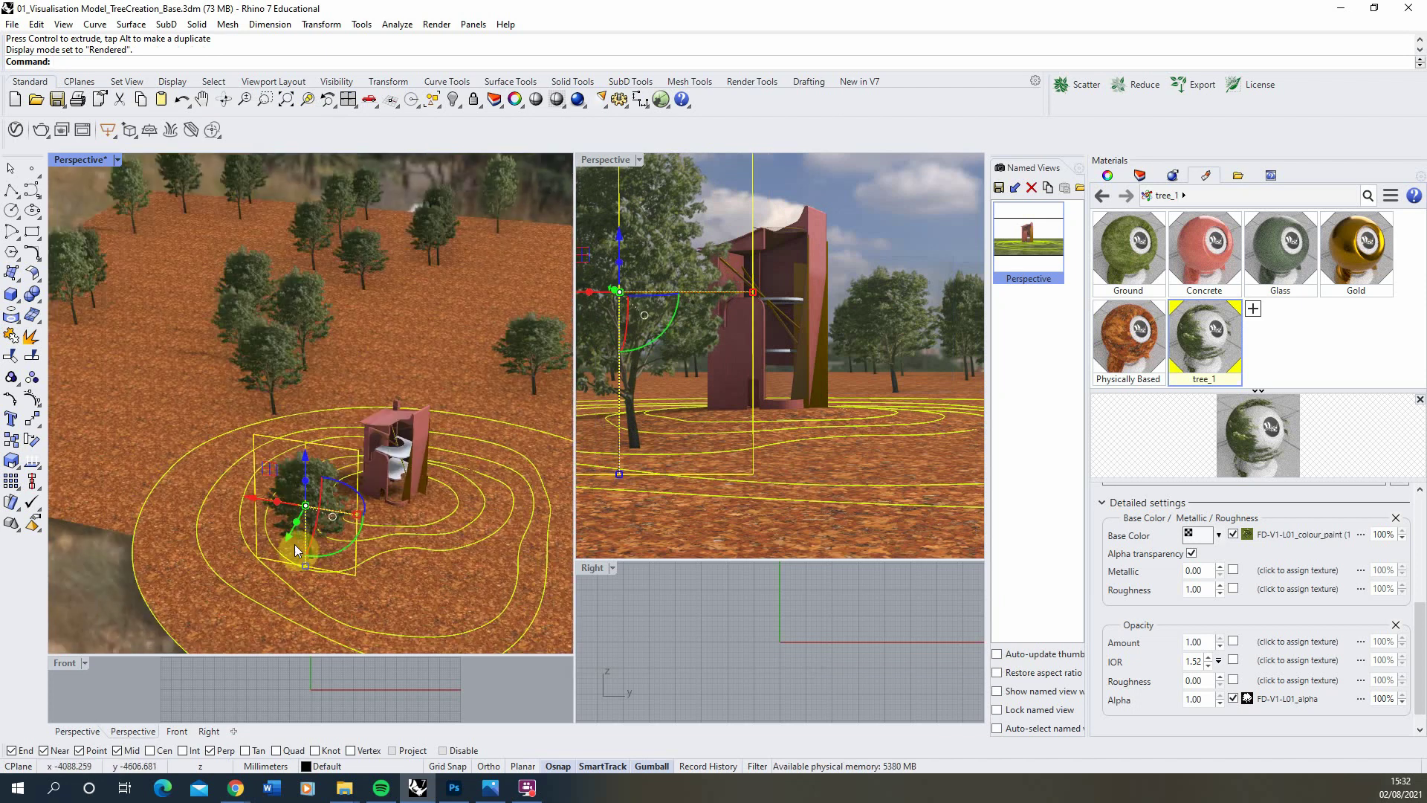
mouse_move(291, 535)
left_mouse_down()
mouse_move(280, 551)
mouse_move(286, 539)
left_mouse_up()
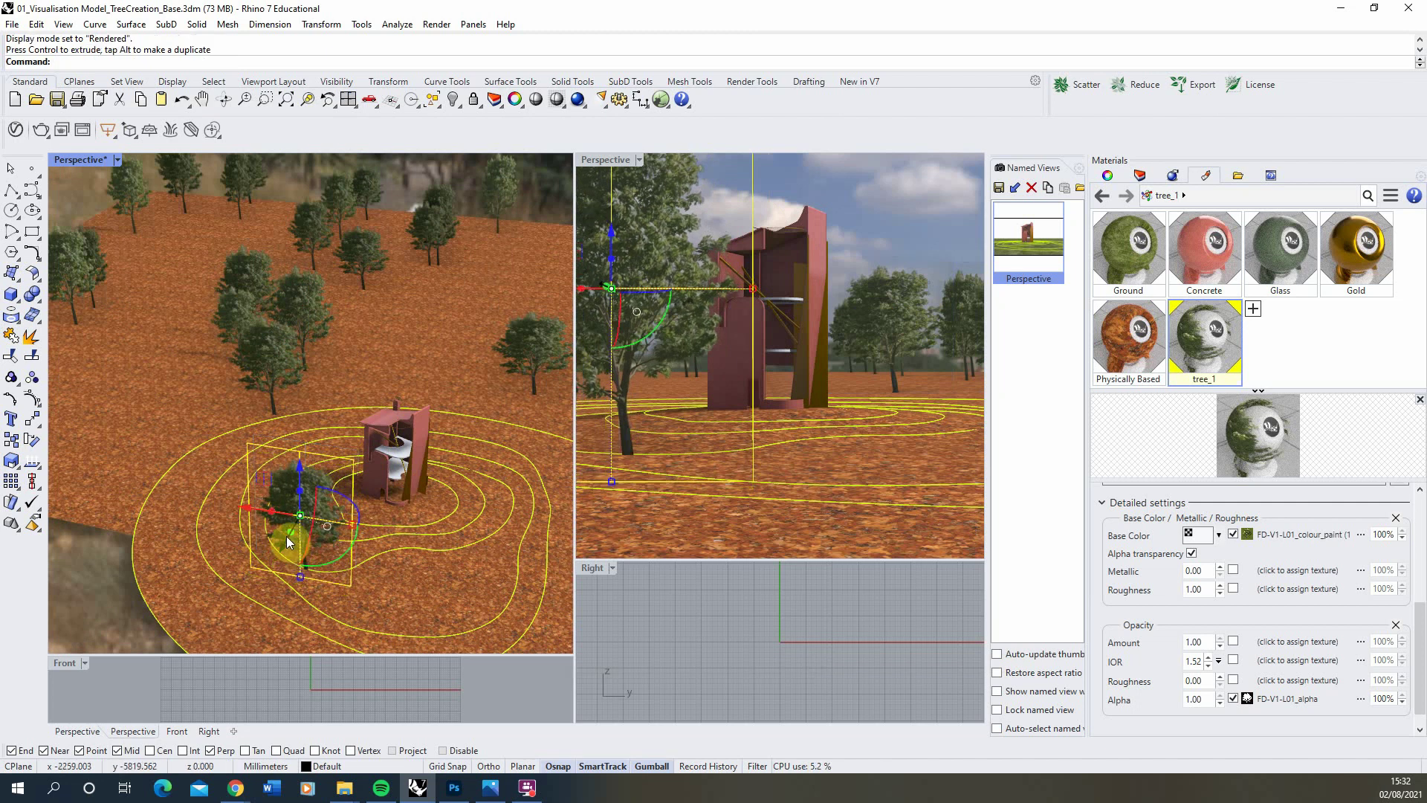